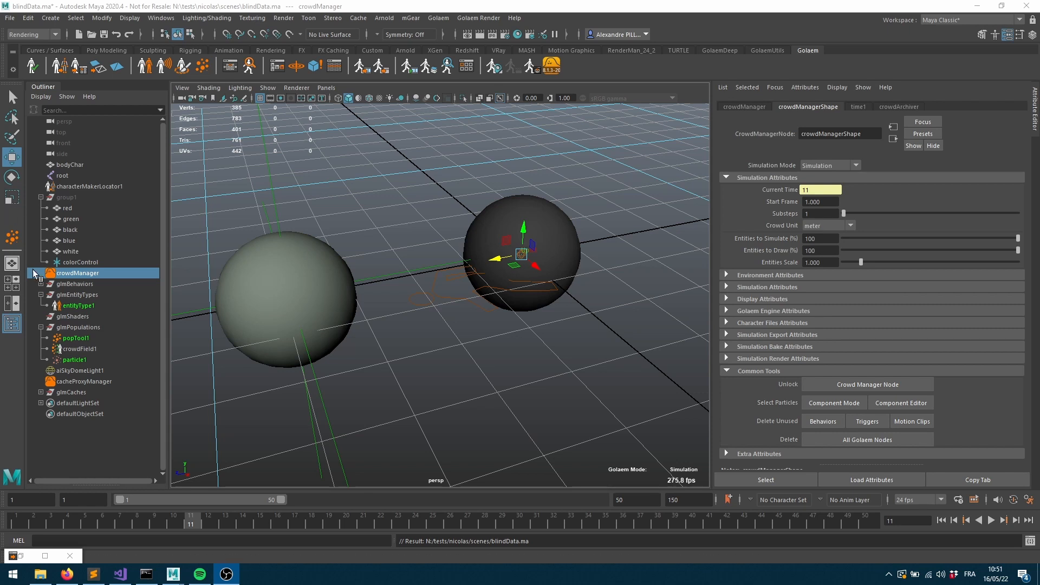
# Step: Select and frame the root joint, and compare its attributes with those of the bodyChar mesh
pyautogui.click(62, 176)
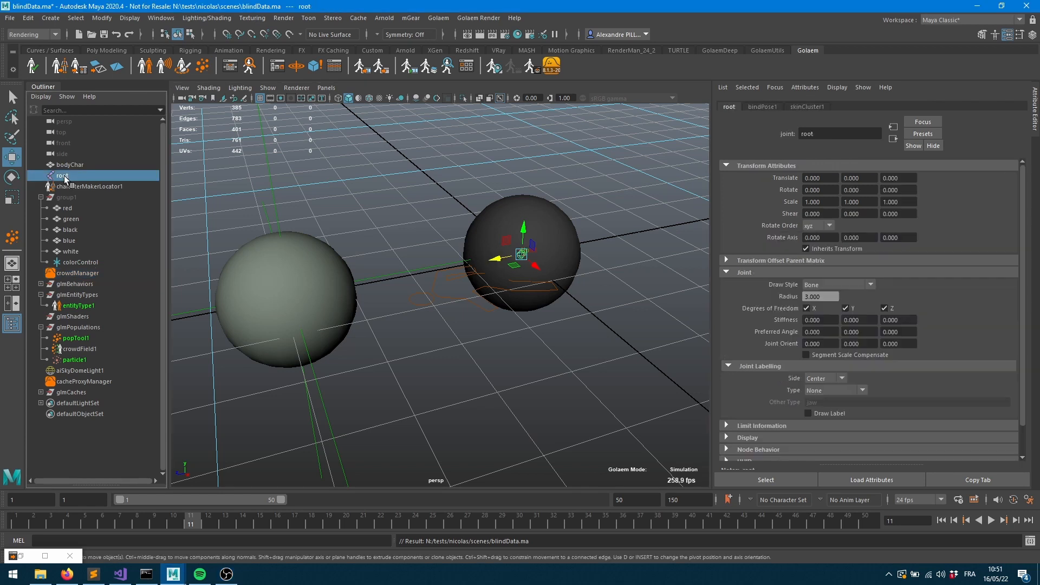
pyautogui.scroll(2, 569, 282)
pyautogui.press('f')
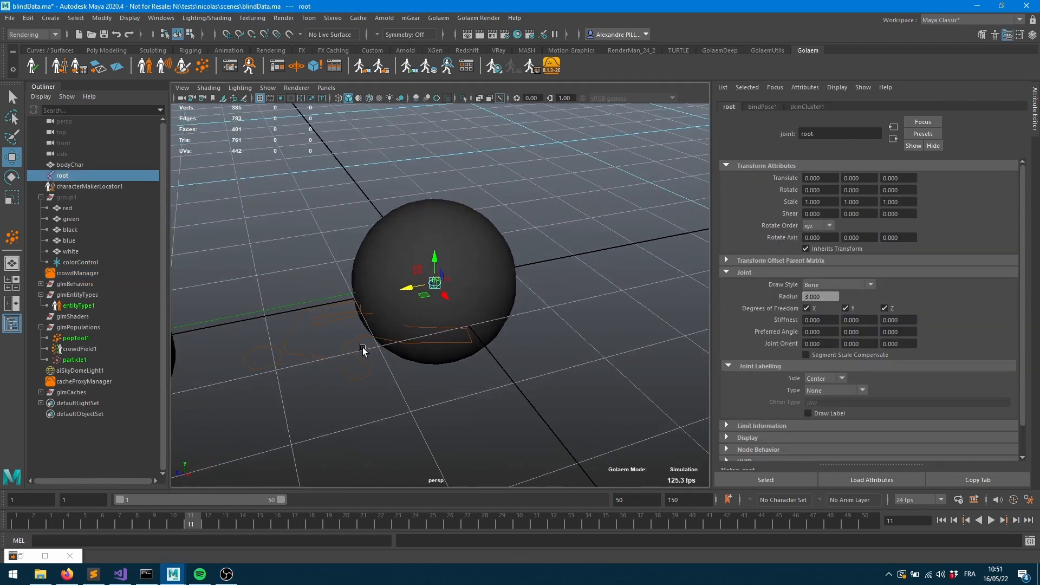
pyautogui.click(66, 166)
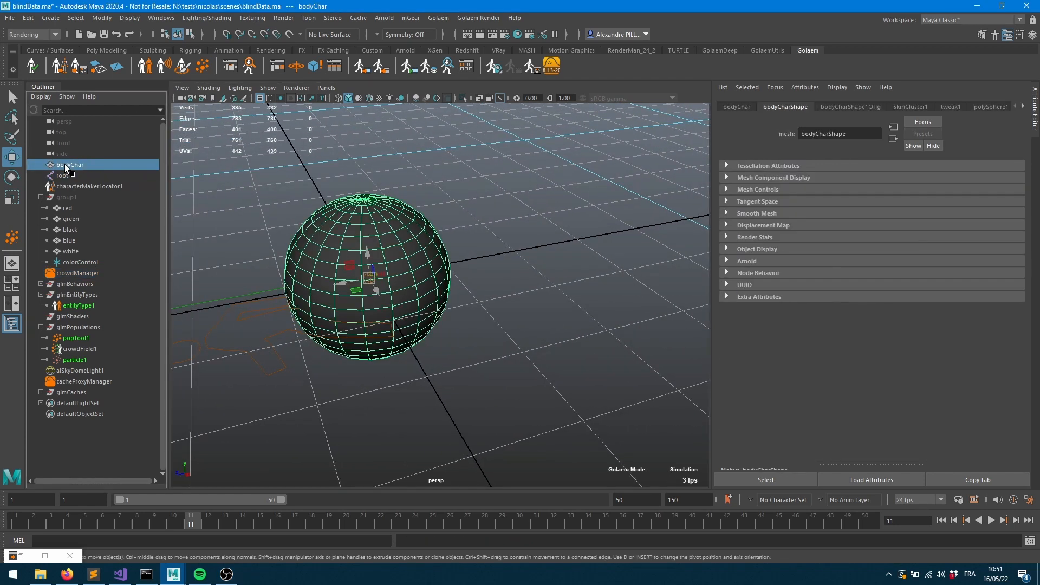
pyautogui.click(66, 176)
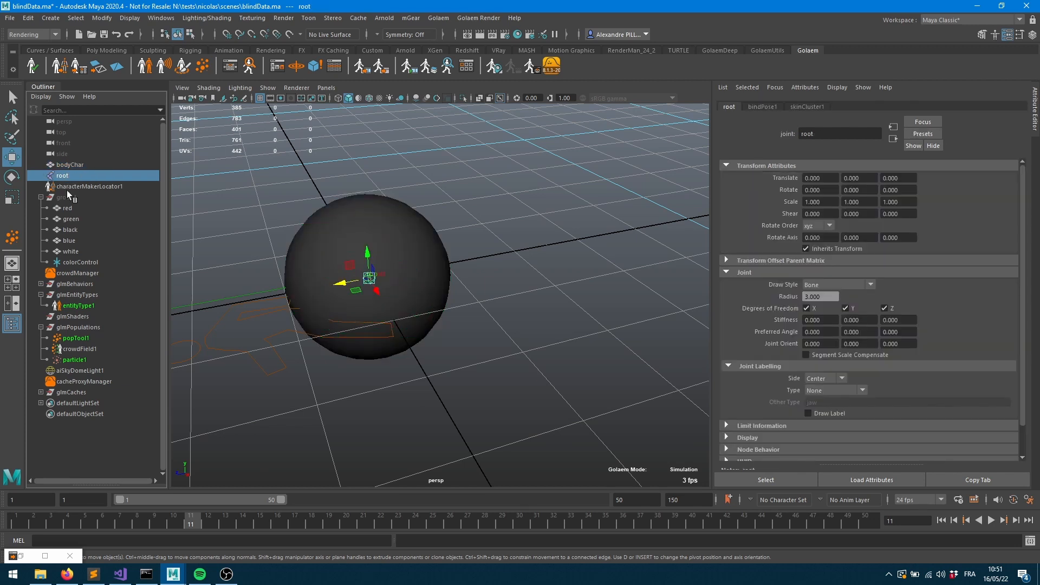
# Step: Open the Golaem Character Maker and examine the skeleton setup and geometry asset network of sphereBData.gcha, then minimize it
pyautogui.click(60, 65)
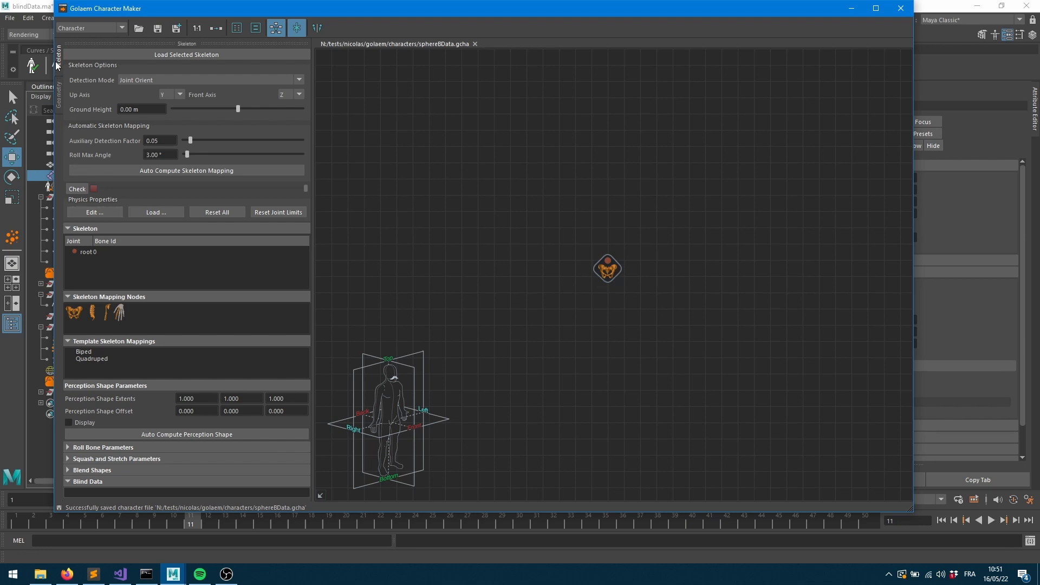
pyautogui.click(58, 93)
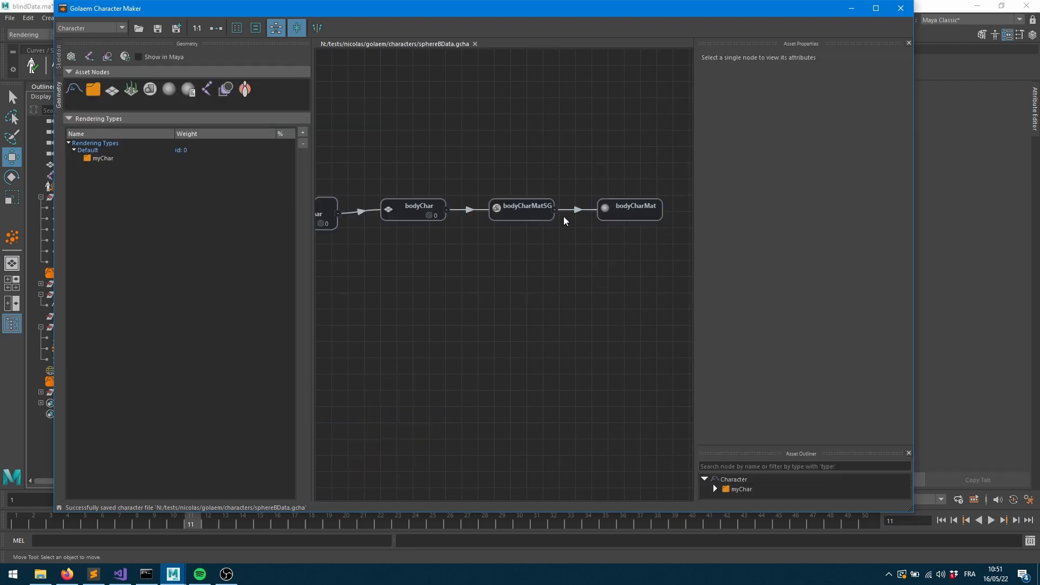
pyautogui.moveTo(445, 338); pyautogui.dragTo(428, 395, button='middle')
pyautogui.scroll(-2, 445, 359)
pyautogui.scroll(-1, 443, 359)
pyautogui.scroll(2, 493, 300)
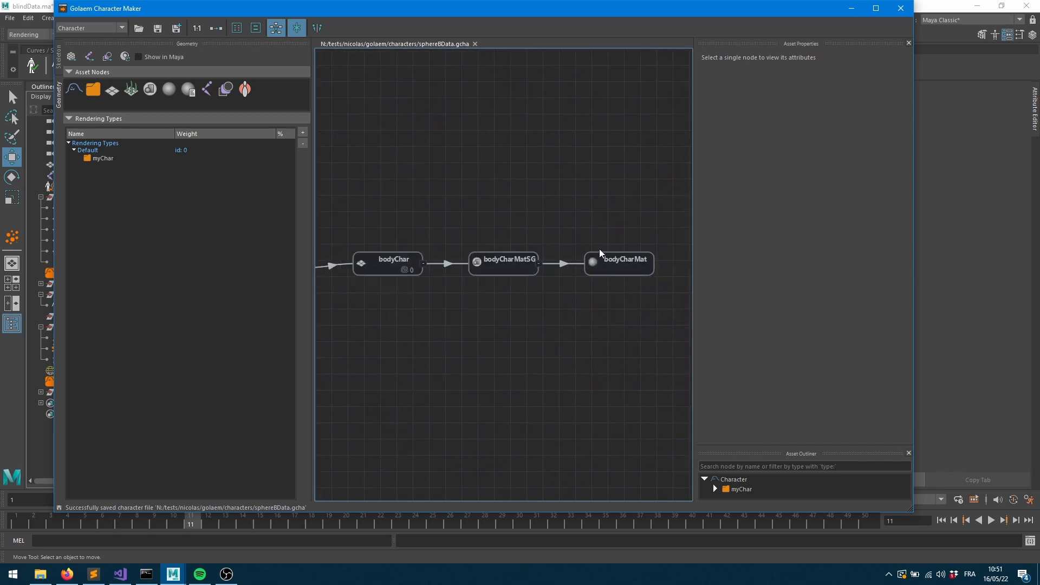
pyautogui.click(852, 8)
# Step: Rewind the timeline, advance to frame 2 and unhide group1 with its coloured reference spheres
pyautogui.keyDown('alt'); pyautogui.moveTo(469, 314); pyautogui.dragTo(352, 320, button='right'); pyautogui.keyUp('alt')
pyautogui.keyDown('alt'); pyautogui.moveTo(353, 319); pyautogui.dragTo(455, 287, button='middle'); pyautogui.keyUp('alt')
pyautogui.click(942, 520)
pyautogui.click(1017, 521)
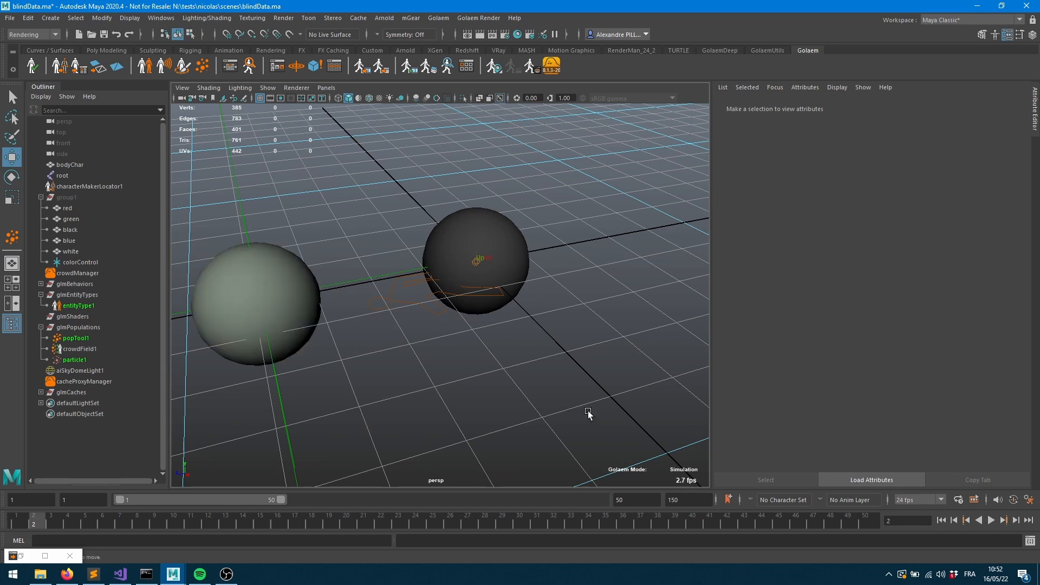
pyautogui.keyDown('alt'); pyautogui.moveTo(437, 355); pyautogui.dragTo(488, 365); pyautogui.keyUp('alt')
pyautogui.click(62, 197)
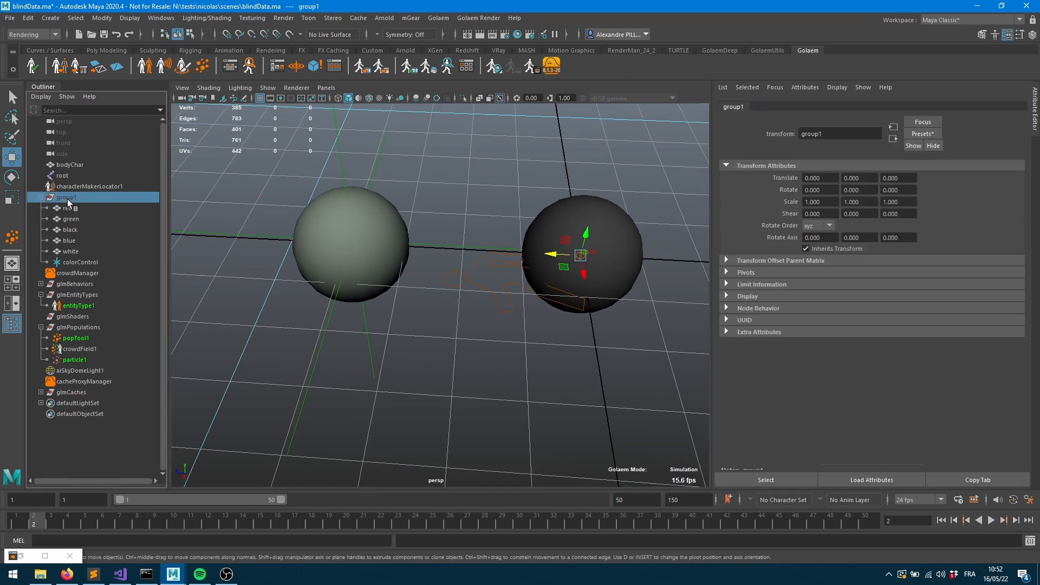
pyautogui.hotkey('shift', 'h')
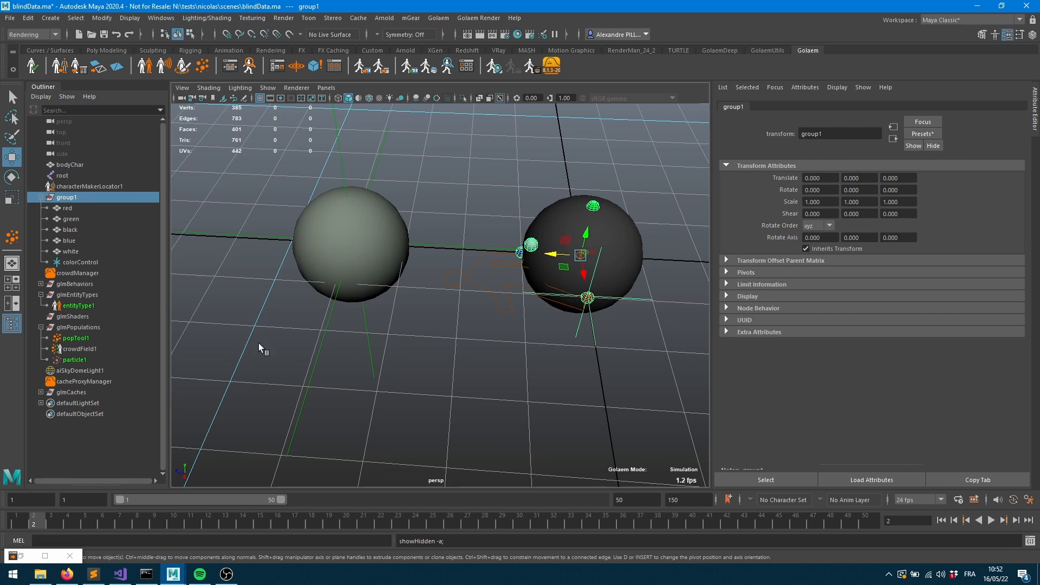
# Step: Move the root joint along Z to about -2.03, away from the coloured spheres
pyautogui.click(61, 175)
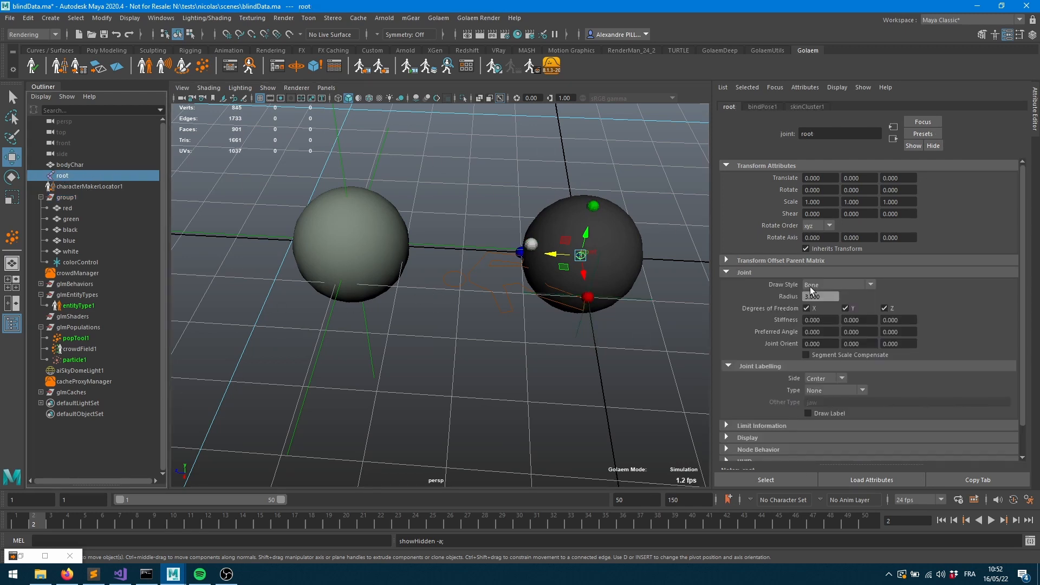
pyautogui.moveTo(555, 253); pyautogui.dragTo(501, 304)
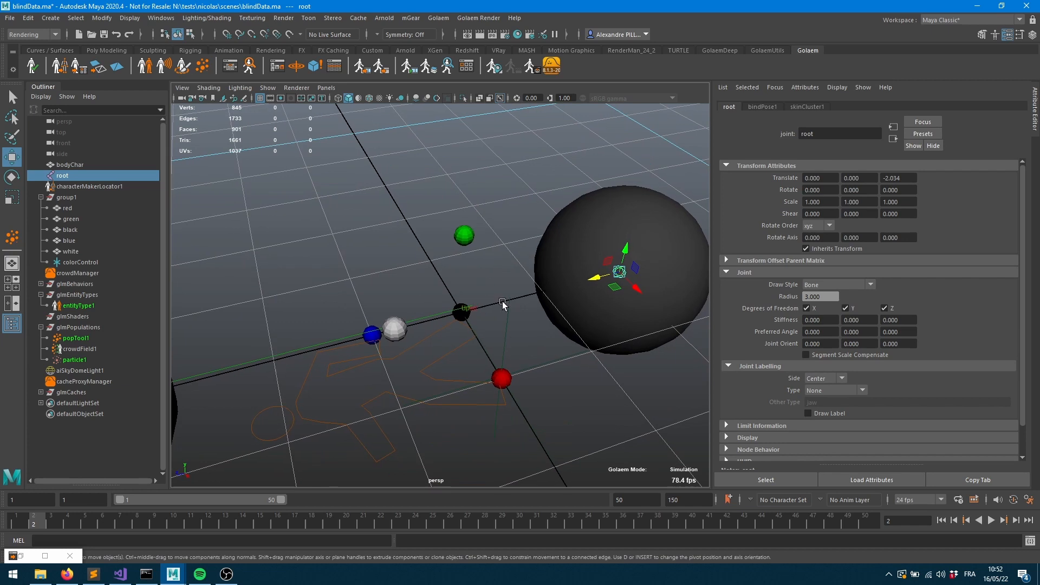
# Step: Check the translate values of the red, green, blue and white spheres one by one, and try to select the black one
pyautogui.click(504, 382)
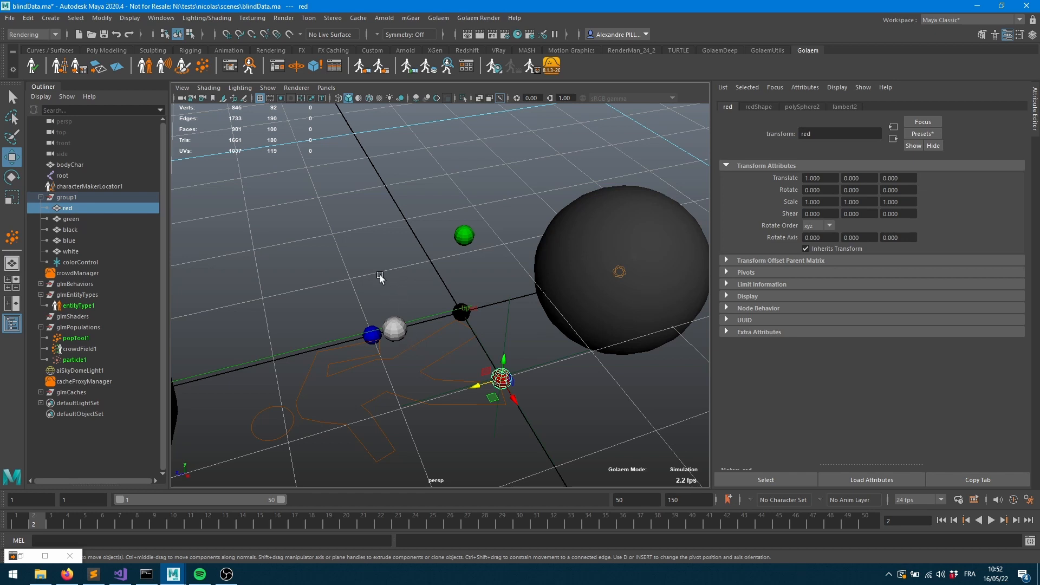
pyautogui.click(468, 232)
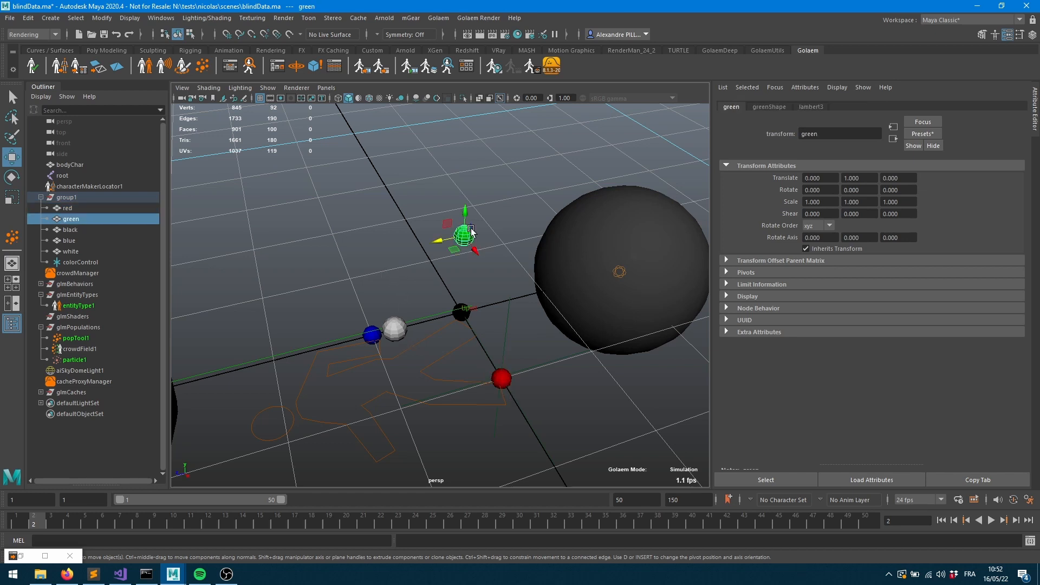
pyautogui.click(372, 336)
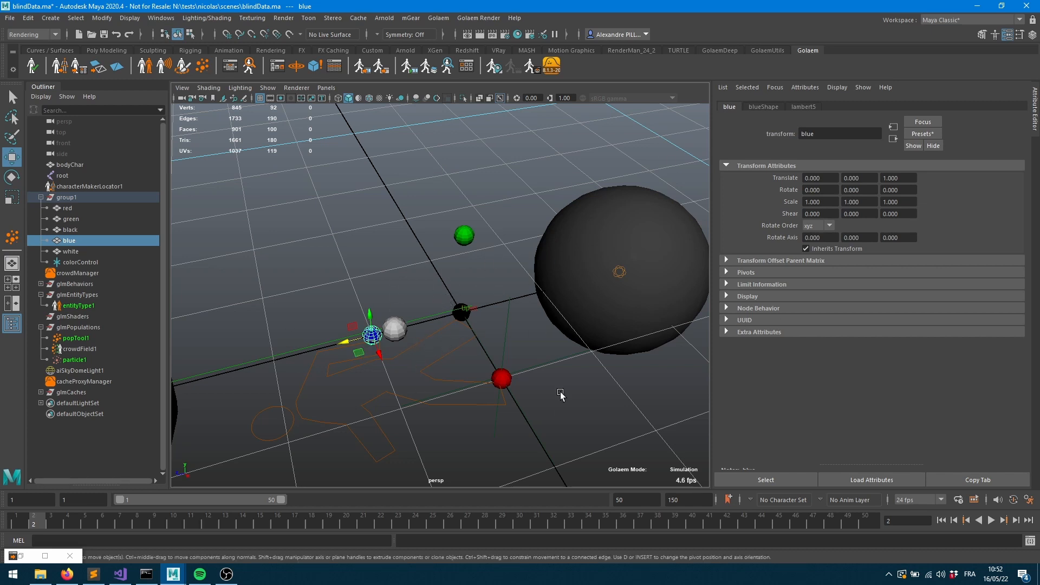
pyautogui.click(460, 320)
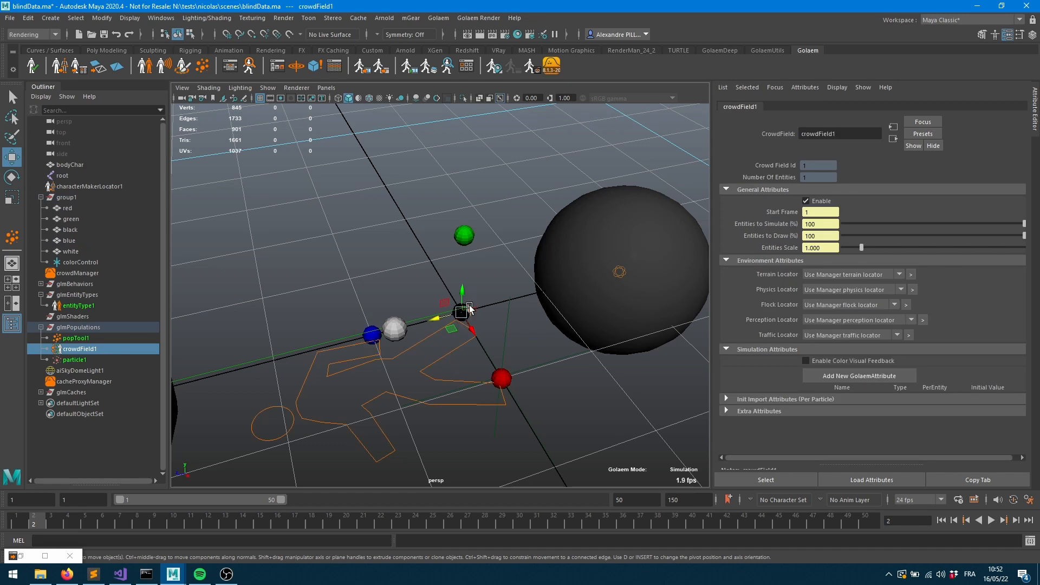
pyautogui.click(403, 335)
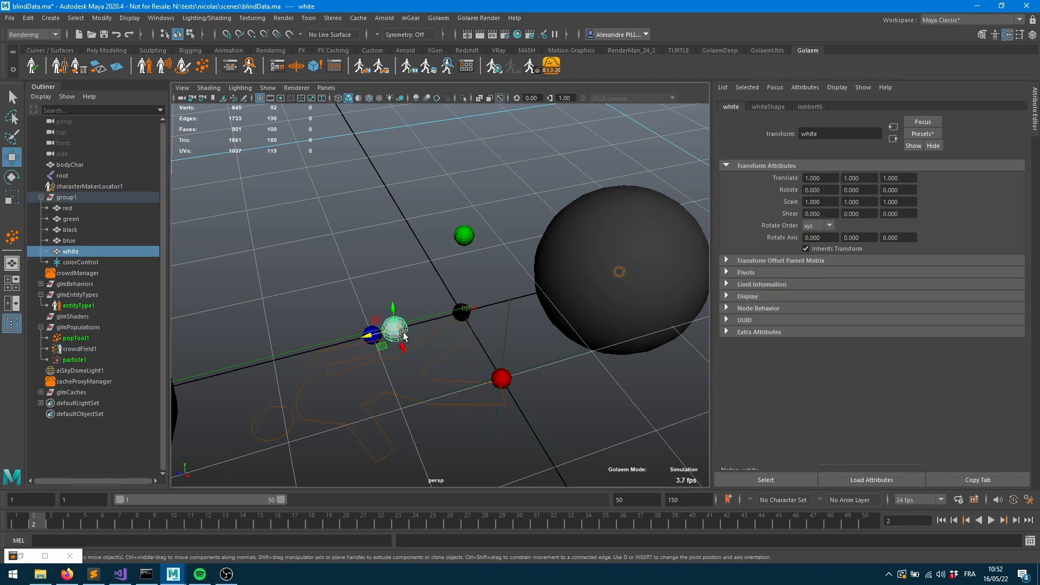
# Step: Play and scrub the animation to review the colorControl locator's motion among the coloured spheres, stopping at frame 27
pyautogui.hotkey('alt', 'v')
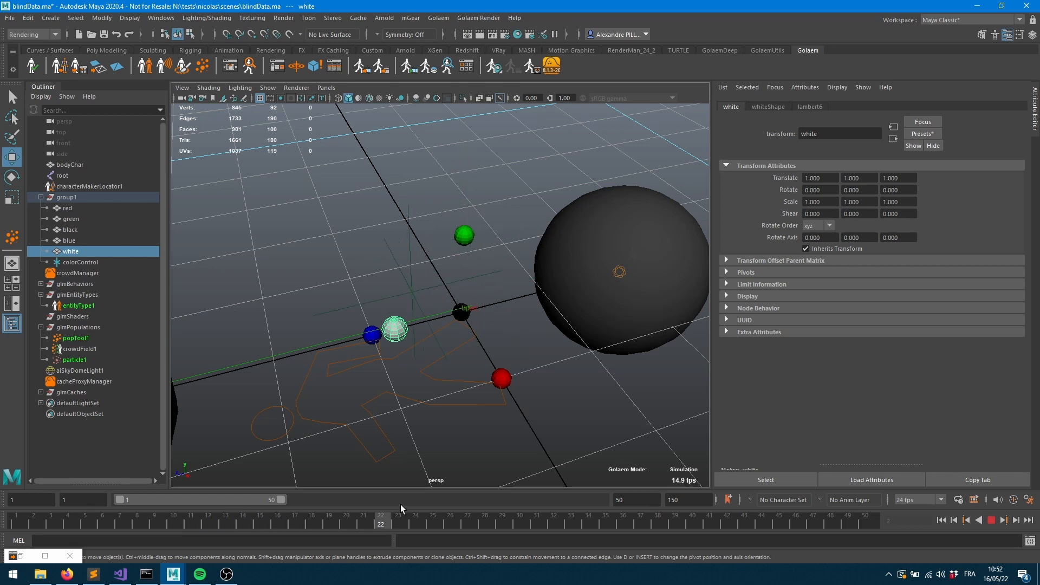
pyautogui.click(377, 524)
pyautogui.moveTo(377, 523); pyautogui.dragTo(226, 534)
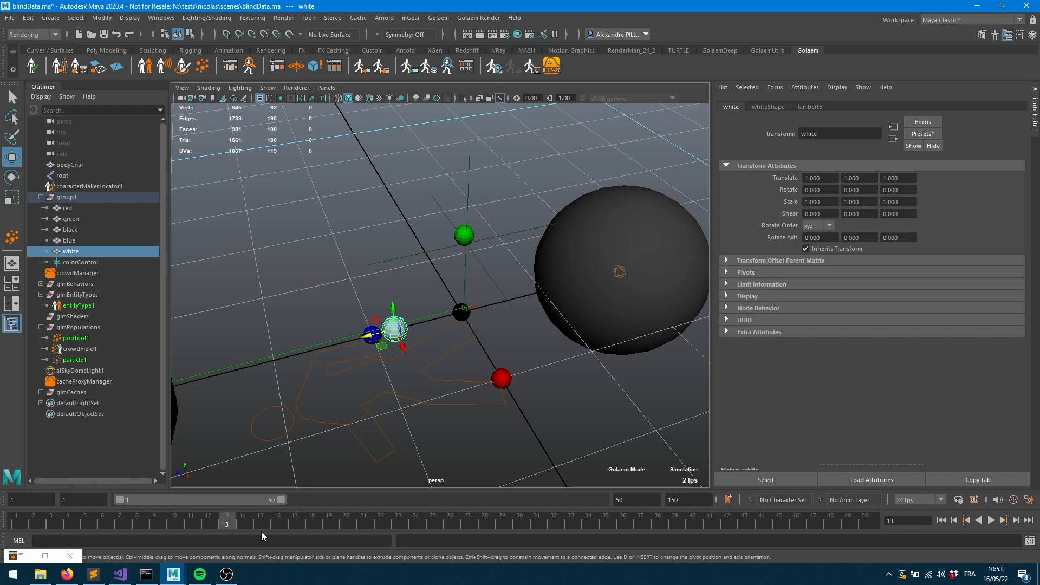
pyautogui.hotkey('alt', 'v')
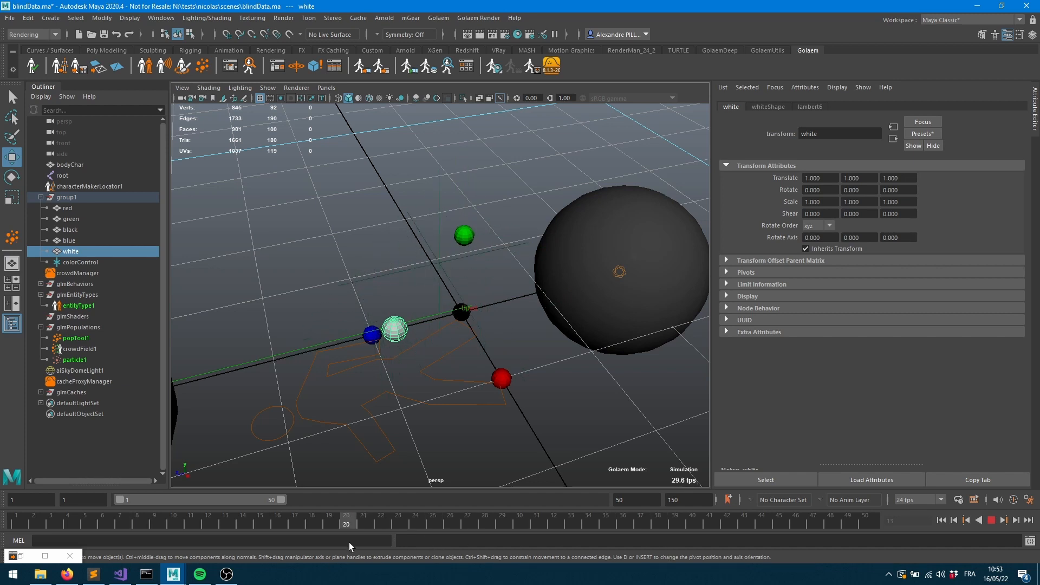
pyautogui.press('Escape')
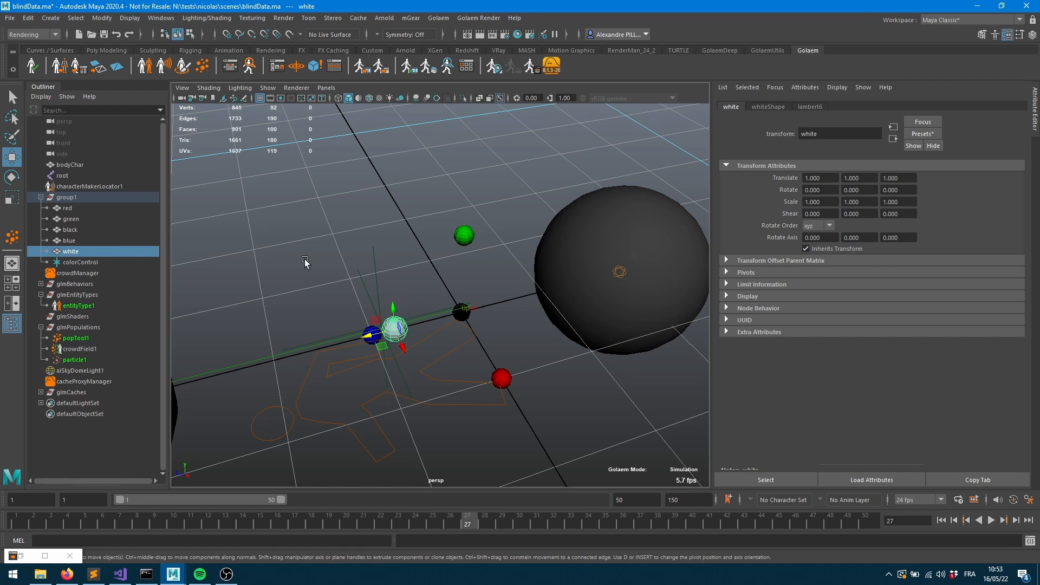
# Step: Reopen the Character Maker's skeleton settings, expand the Blind Data section and place the cursor in its attribute field
pyautogui.click(60, 69)
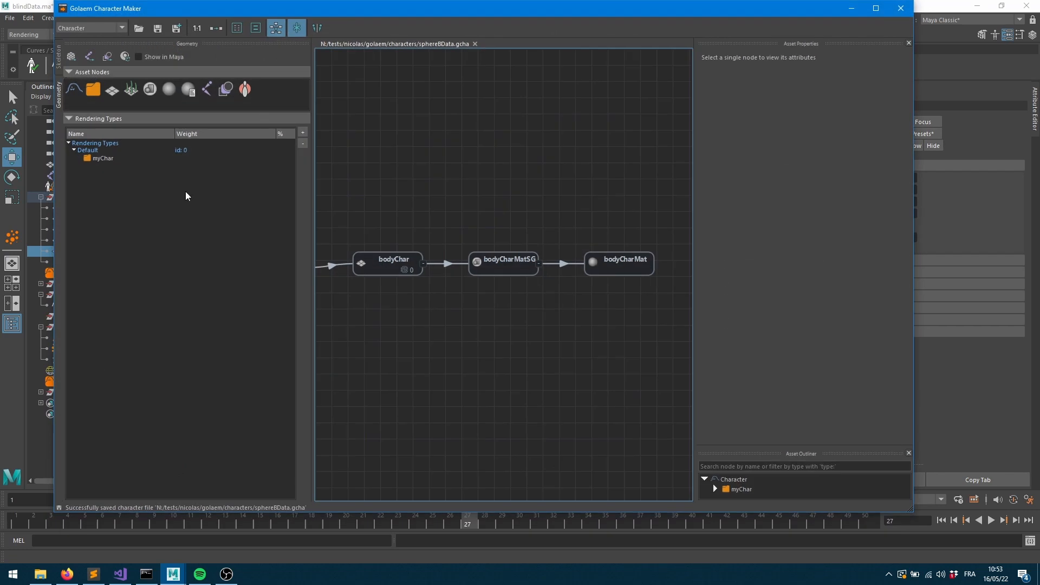
pyautogui.click(58, 59)
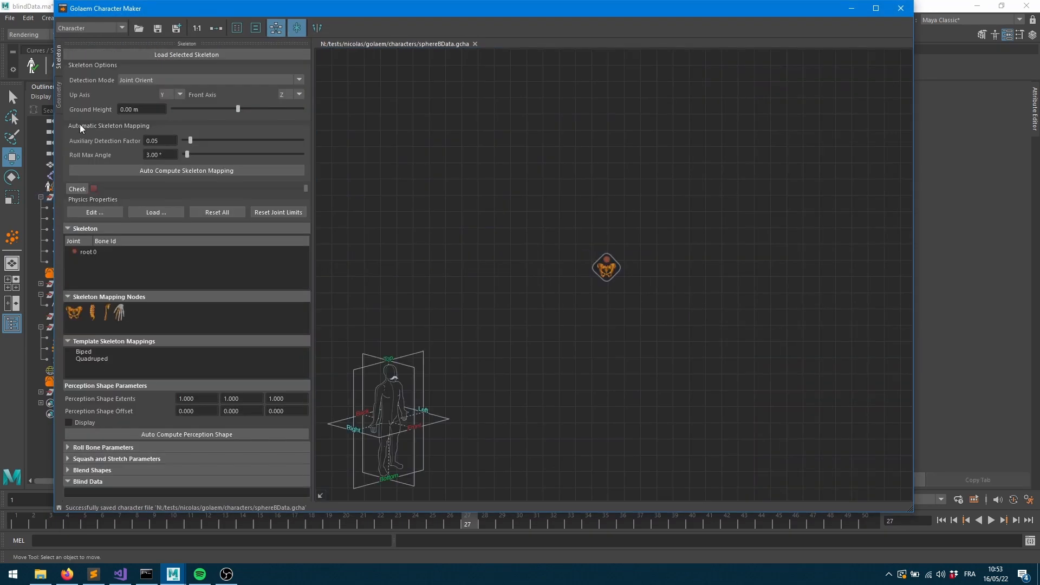
pyautogui.click(88, 482)
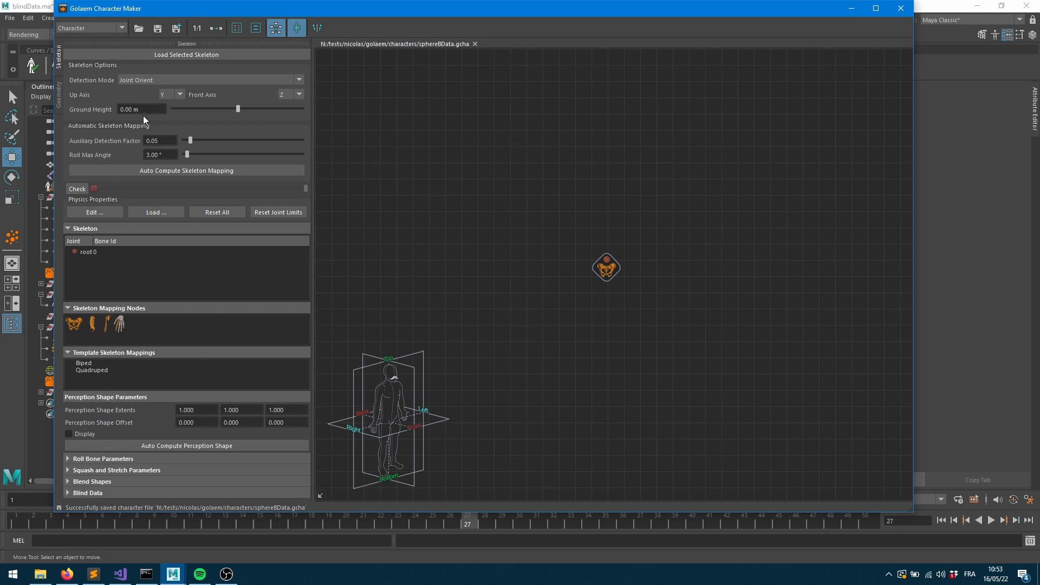
pyautogui.click(86, 493)
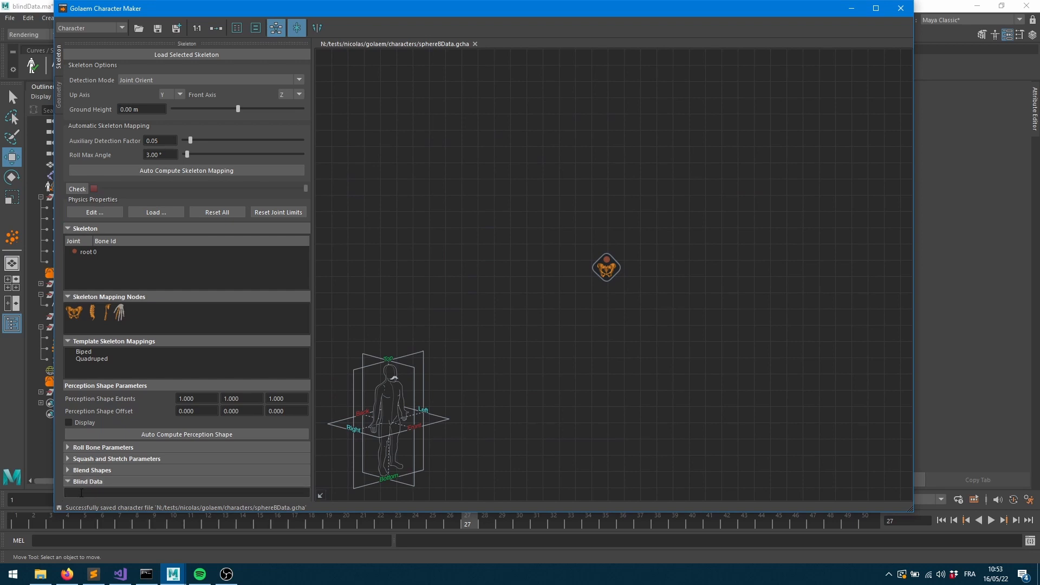
pyautogui.click(214, 493)
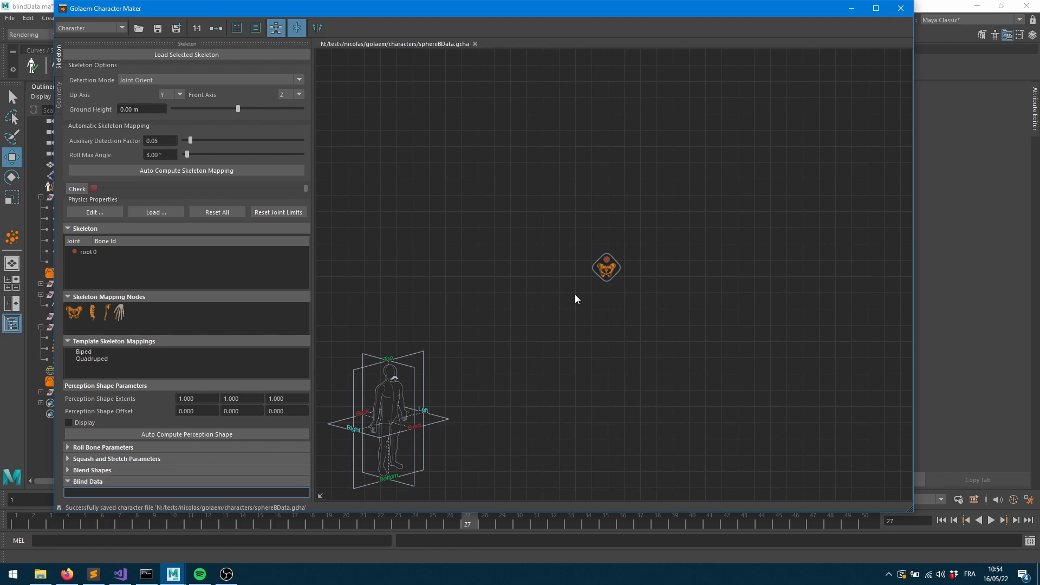
# Step: Move the Character Maker out of the way and set the colorControl locator's translation to 1, 1, 1
pyautogui.moveTo(746, 13); pyautogui.dragTo(679, 500)
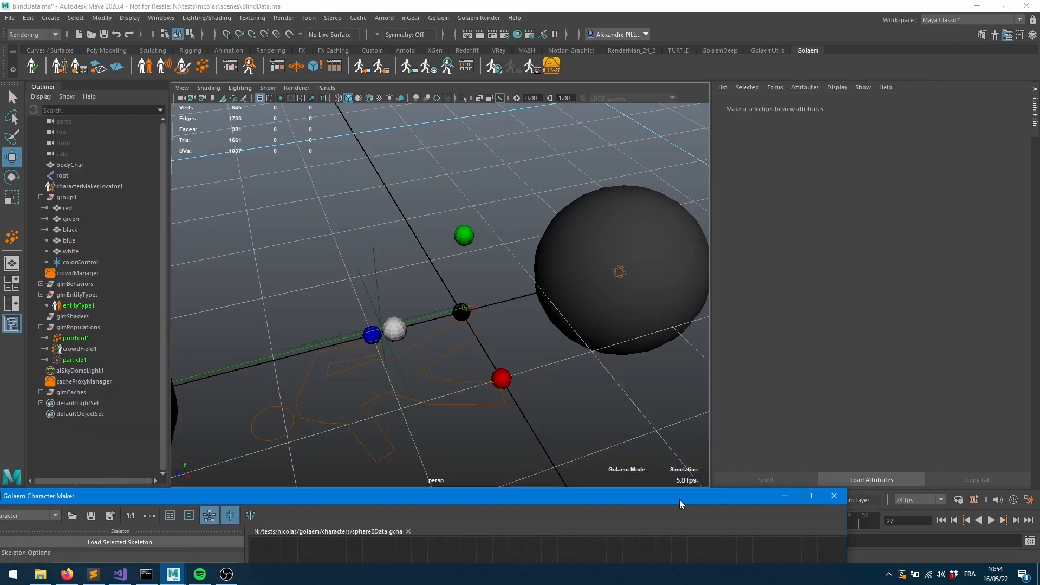
pyautogui.click(80, 262)
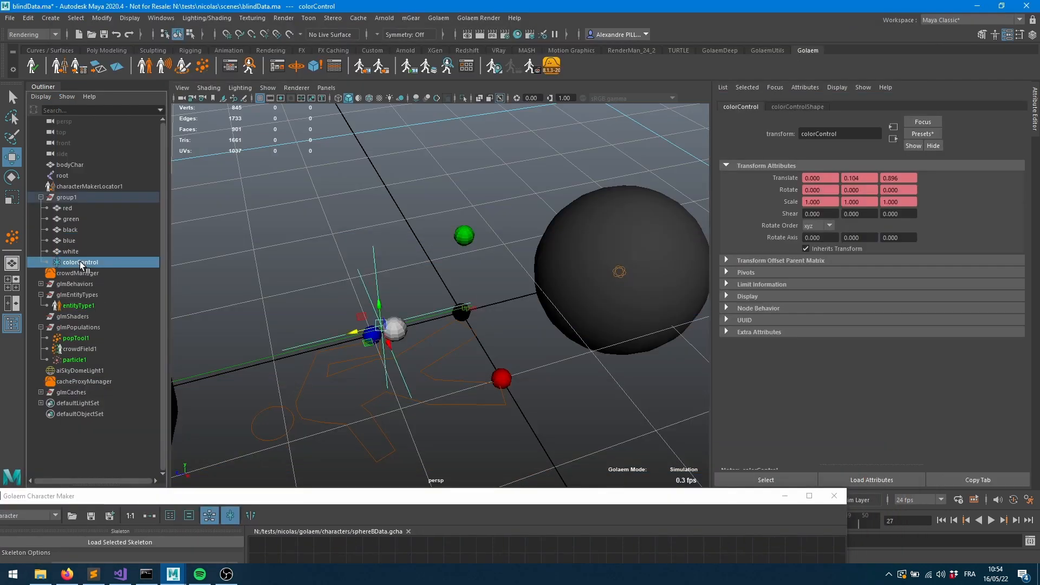
pyautogui.click(825, 179)
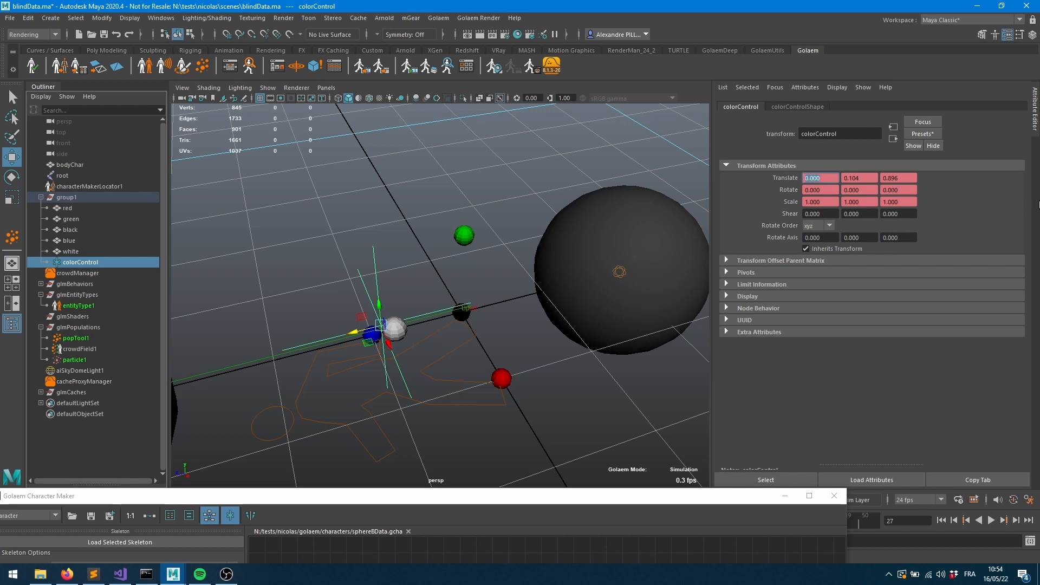
pyautogui.write('1')
pyautogui.press('Tab')
pyautogui.write('1')
pyautogui.press('Tab')
pyautogui.write('1')
pyautogui.press('Tab')
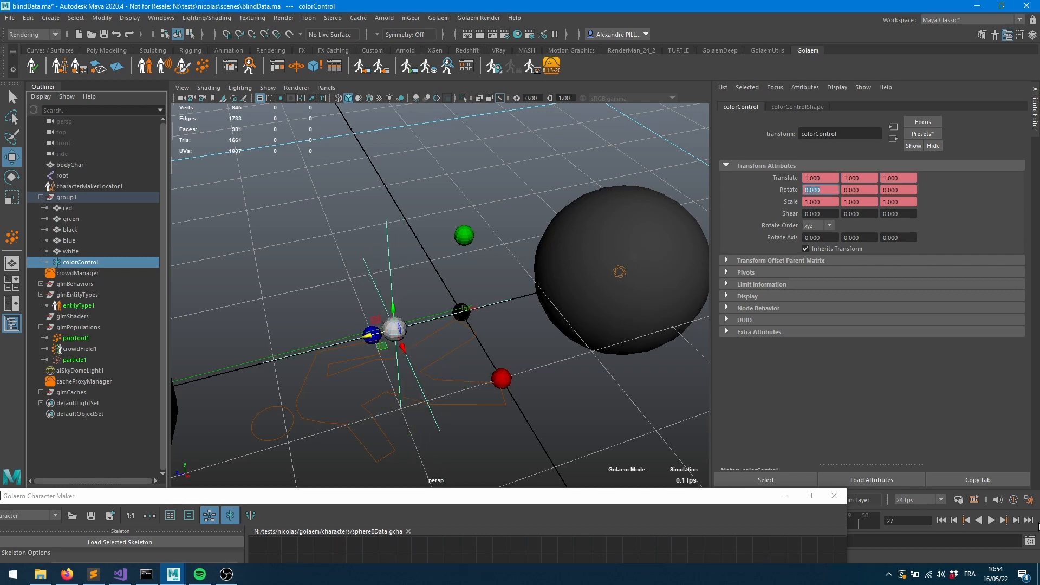
# Step: Open the Script Editor and copy the attribute name colorControl.translateX from the command history
pyautogui.click(1030, 540)
pyautogui.scroll(-2, 471, 271)
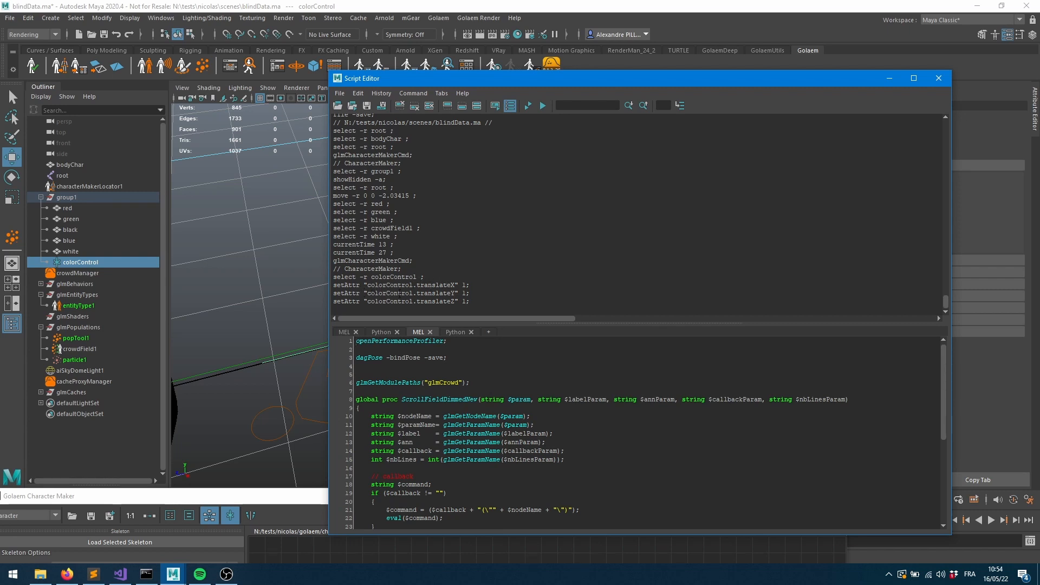
pyautogui.moveTo(367, 285); pyautogui.dragTo(456, 285)
pyautogui.hotkey('ctrl', 'c')
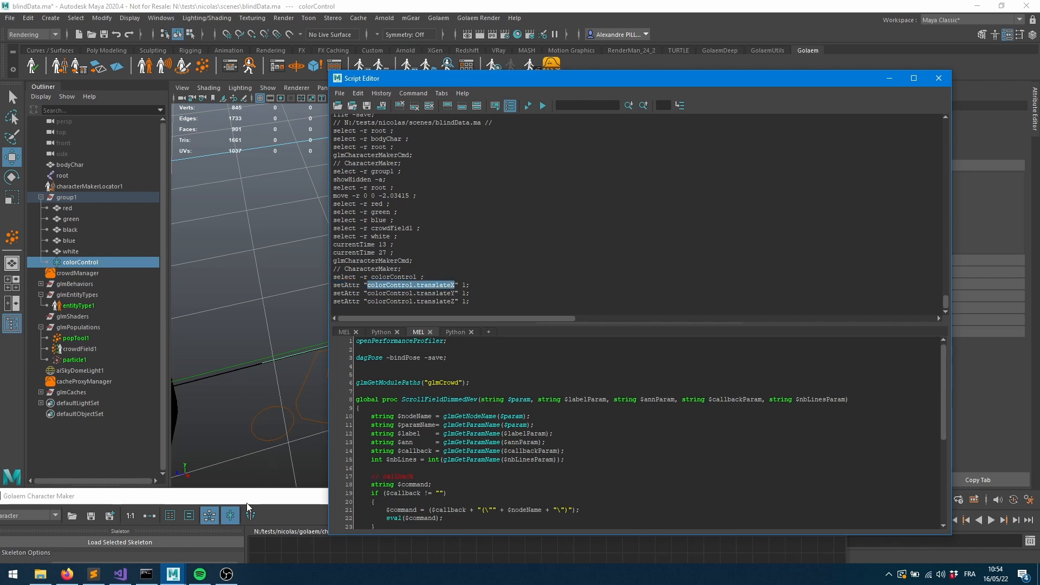
# Step: Enter colorControl.translateX, colorControl.translateY, colorControl.translateZ as the character's Blind Data in the Character Maker
pyautogui.moveTo(260, 497); pyautogui.dragTo(342, 38)
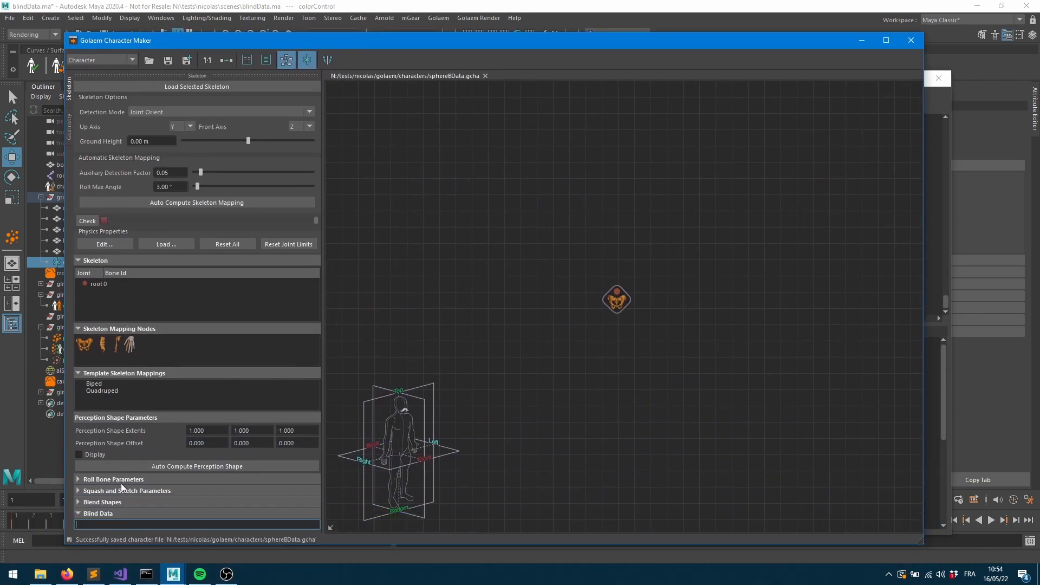
pyautogui.write(',')
pyautogui.hotkey('ctrl', 'v')
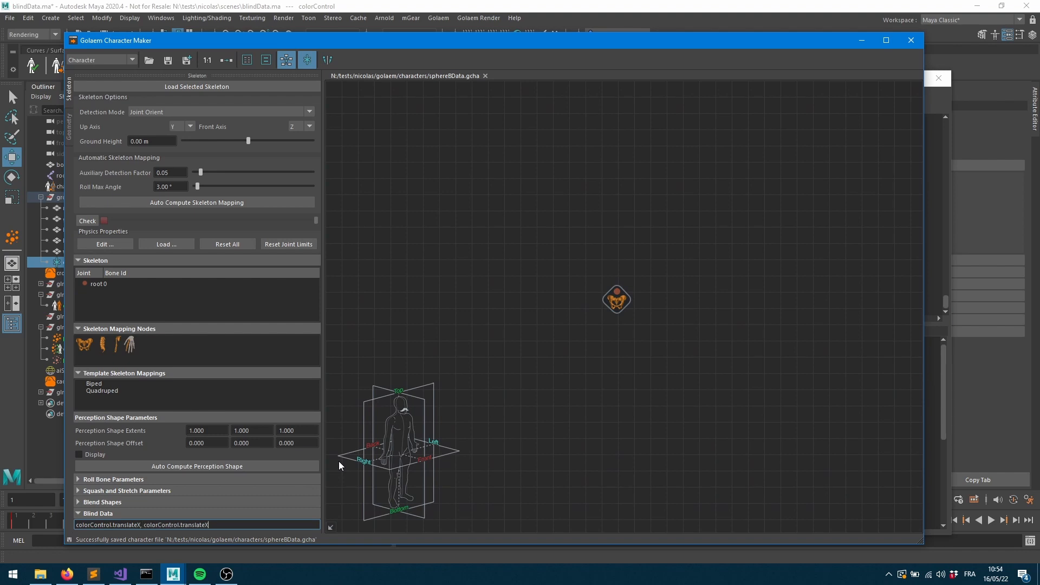
pyautogui.write(',')
pyautogui.hotkey('ctrl', 'v')
pyautogui.press('BackSpace')
pyautogui.write('Z')
pyautogui.press('Return')
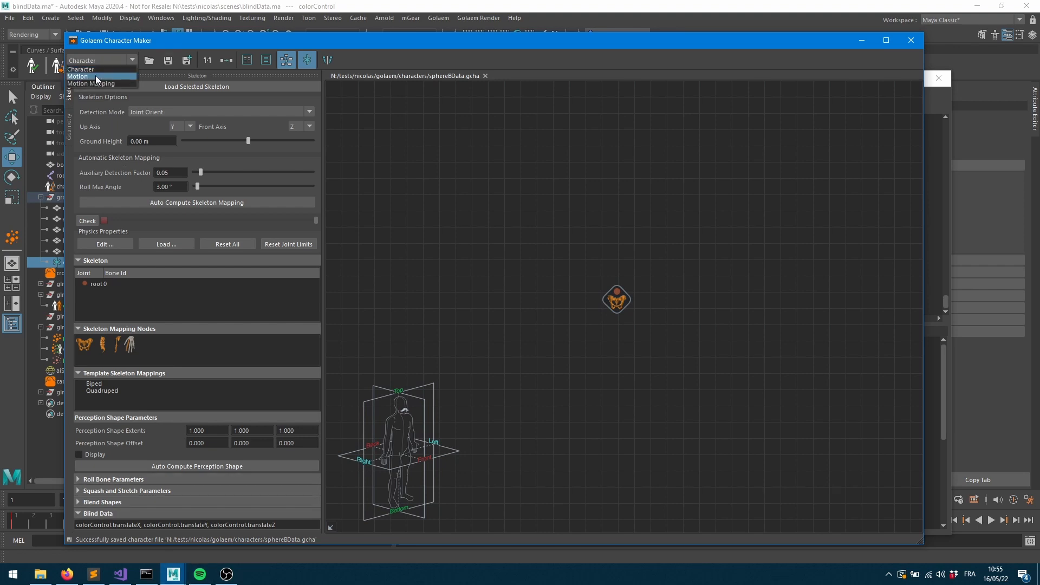
# Step: Switch the Character Maker to Motion mode, close the Script Editor and load the motion from the root joint
pyautogui.click(95, 76)
pyautogui.moveTo(353, 43); pyautogui.dragTo(545, 450)
pyautogui.click(939, 79)
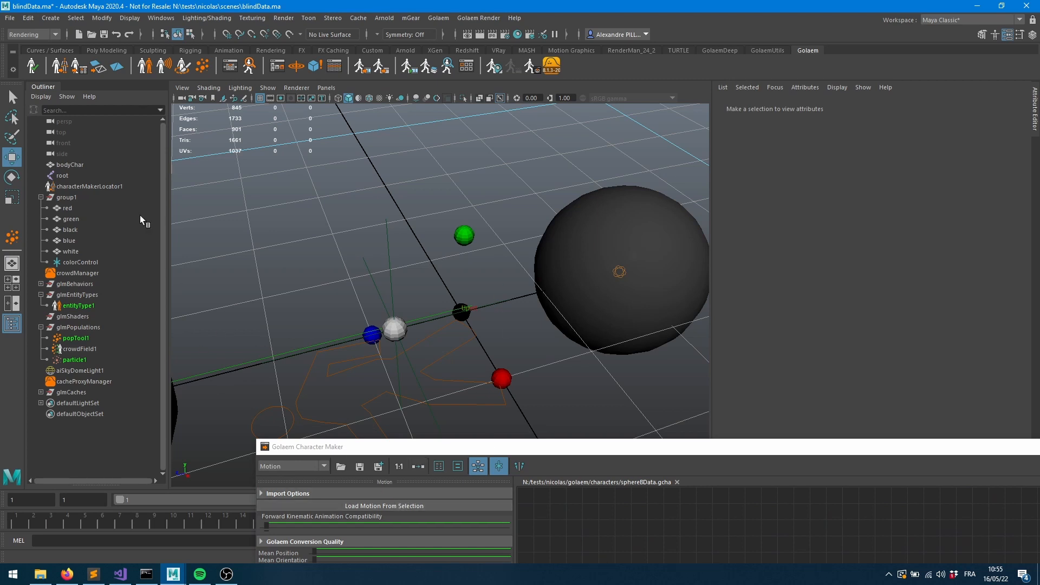
pyautogui.click(63, 176)
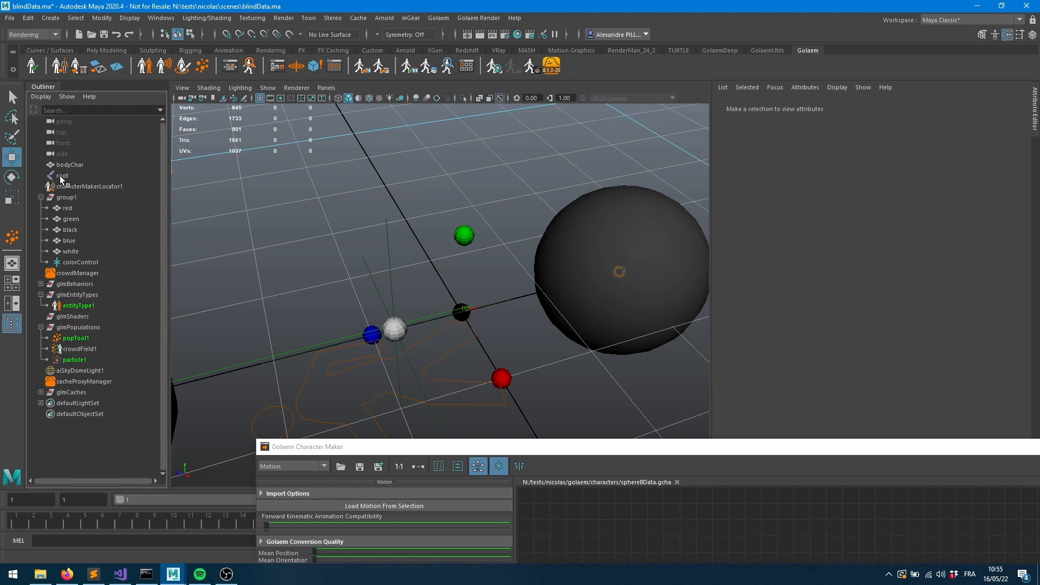
pyautogui.click(405, 505)
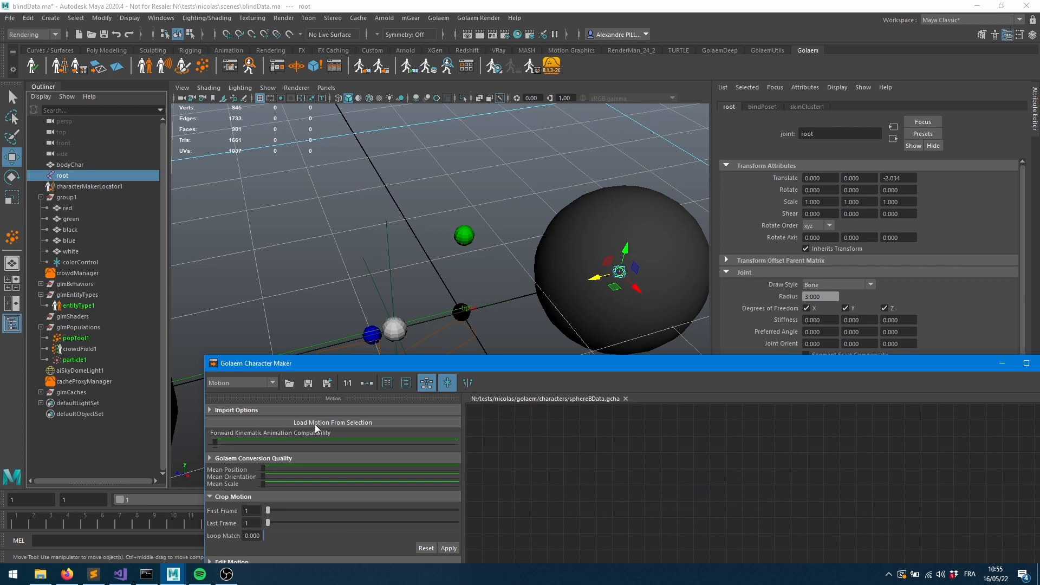
pyautogui.moveTo(472, 363); pyautogui.dragTo(766, 31)
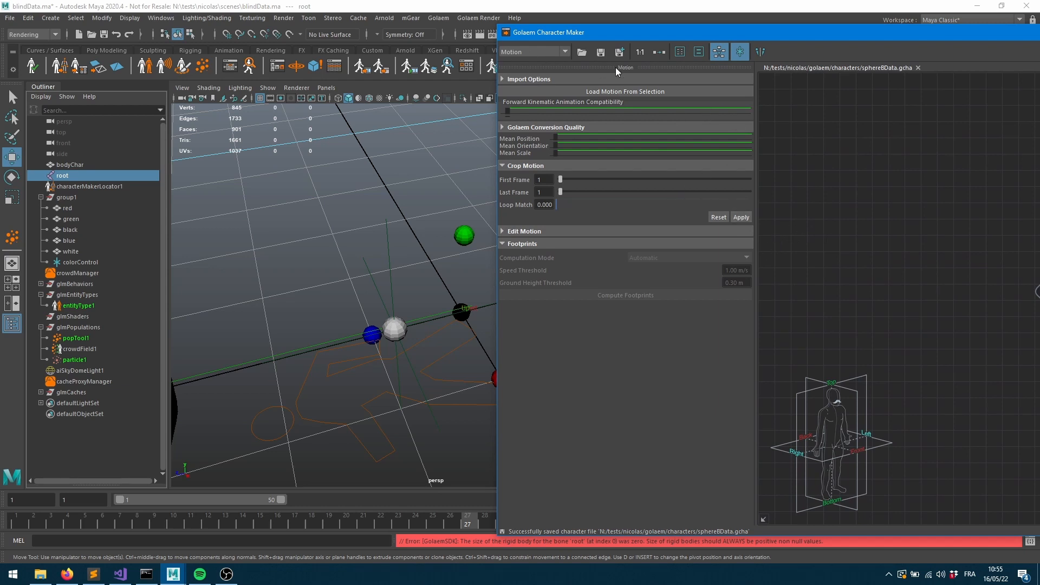
pyautogui.click(629, 92)
# Step: Save the motion over the existing colorMotion.gmo in golaem/motion and minimize the Character Maker
pyautogui.click(620, 53)
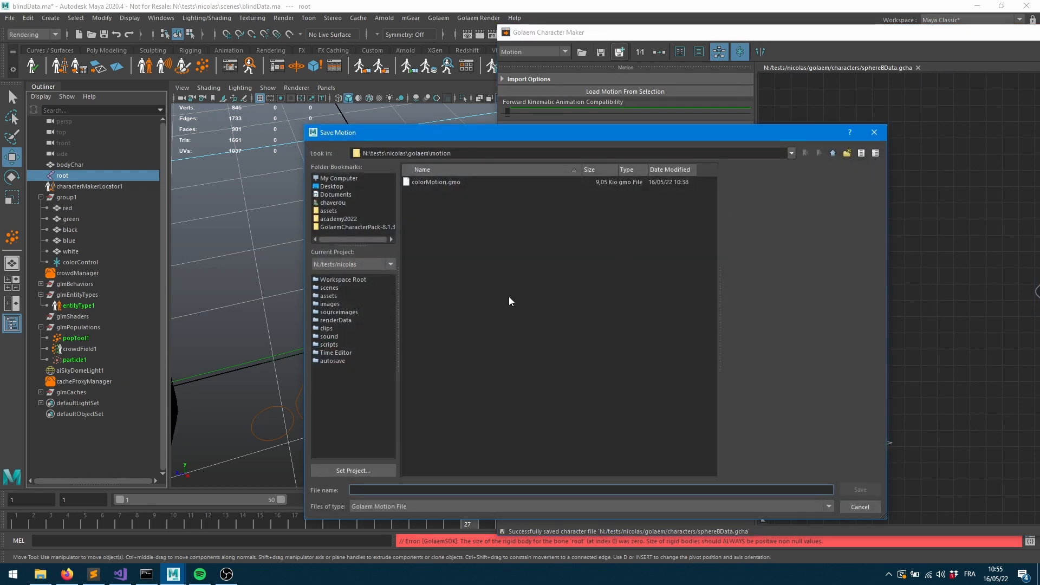
pyautogui.doubleClick(435, 182)
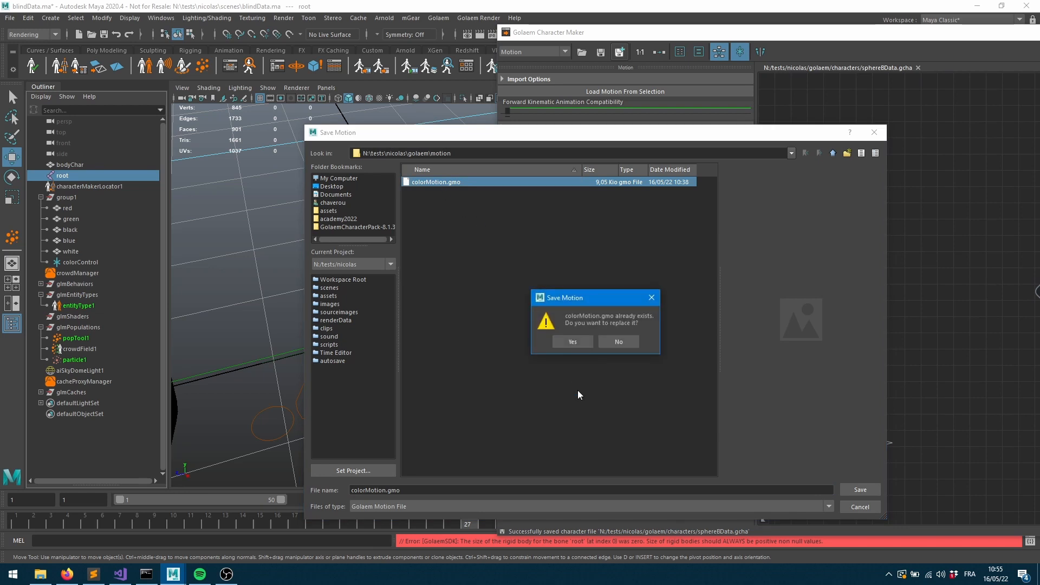
pyautogui.click(569, 343)
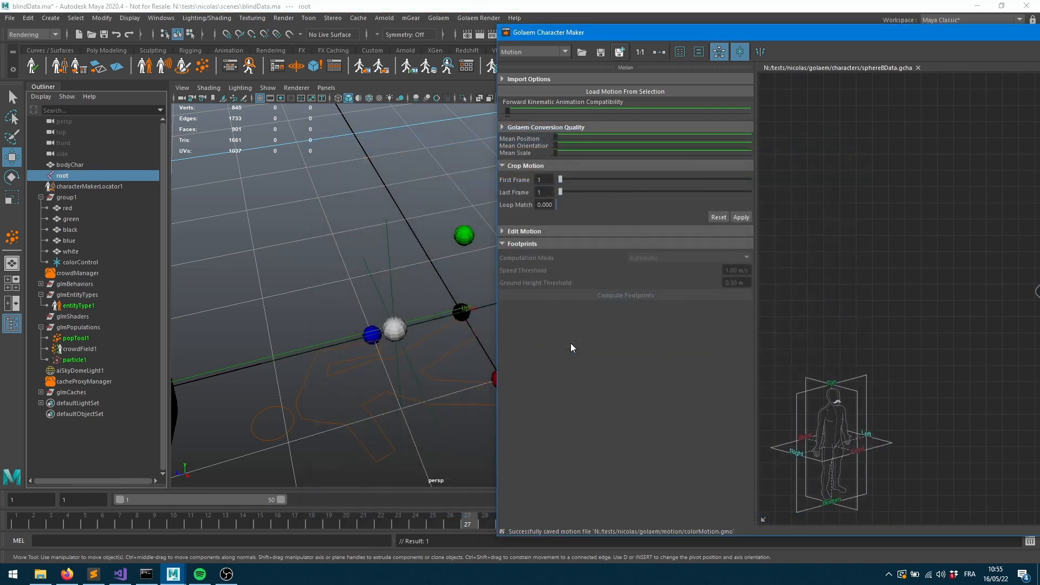
pyautogui.moveTo(892, 36); pyautogui.dragTo(615, 173)
pyautogui.click(673, 169)
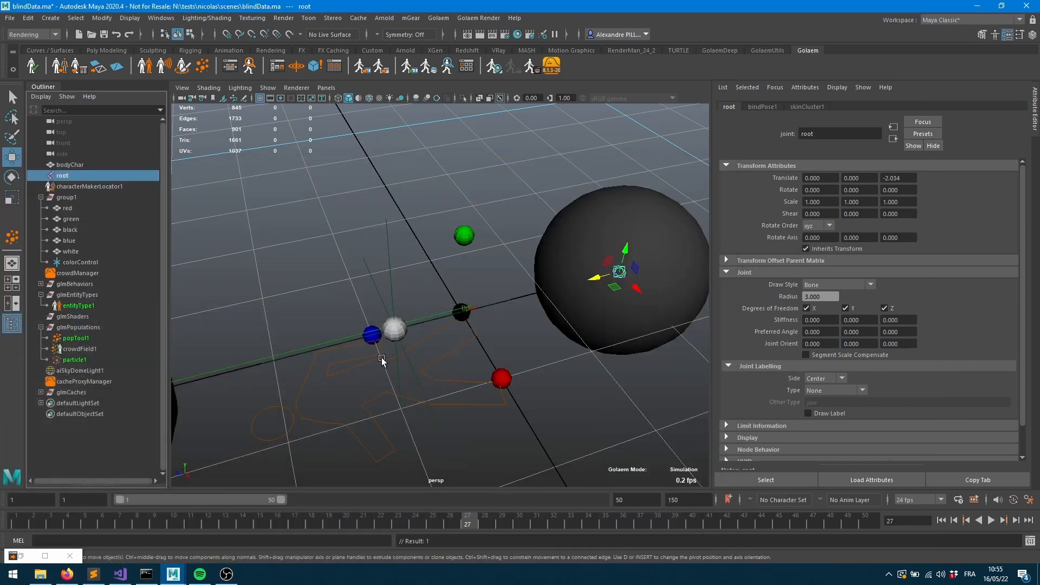
# Step: Add a Motion behavior to entityTypeShape1's graph in the Behavior Editor and assign the colorMotion.gmo file to it
pyautogui.keyDown('alt'); pyautogui.moveTo(371, 350); pyautogui.dragTo(594, 295, button='middle'); pyautogui.keyUp('alt')
pyautogui.click(230, 69)
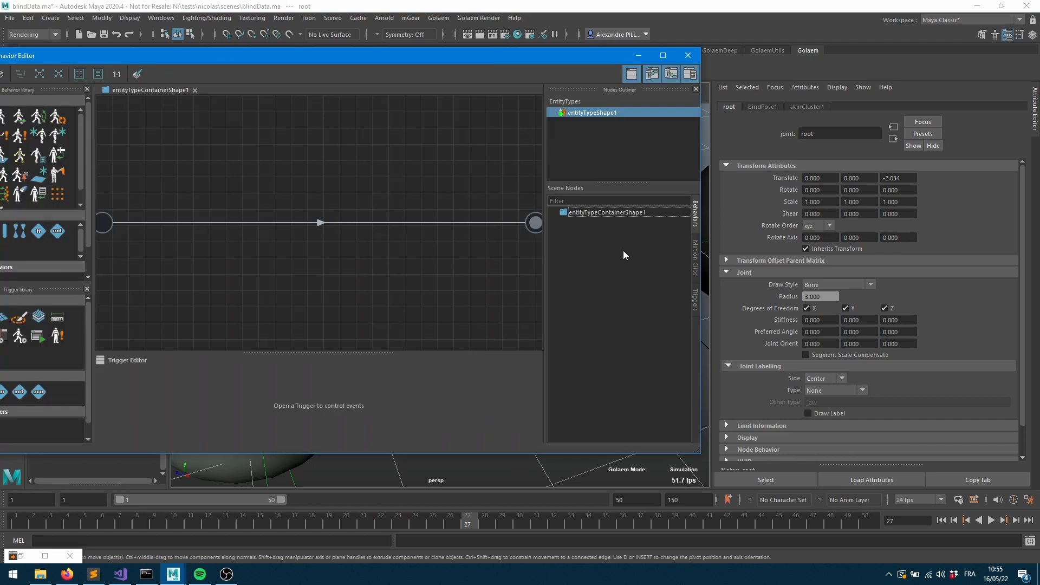
pyautogui.click(585, 113)
pyautogui.moveTo(57, 54); pyautogui.dragTo(212, 56)
pyautogui.moveTo(154, 118); pyautogui.dragTo(463, 218)
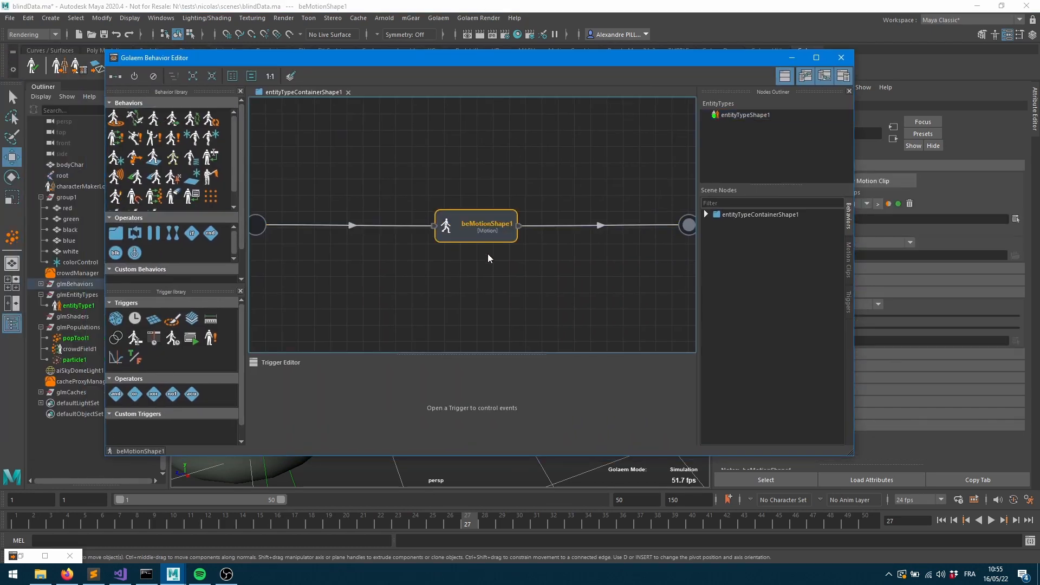
pyautogui.doubleClick(467, 236)
pyautogui.doubleClick(428, 182)
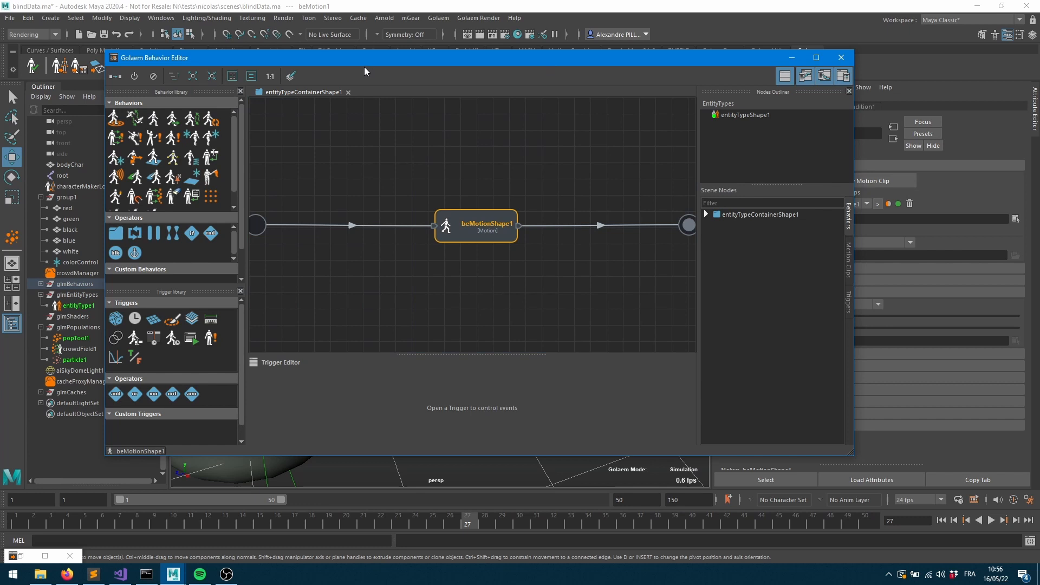
# Step: Open the Motion Clip Preview of the colorMotionShape1 clip used by the Motion behavior
pyautogui.moveTo(457, 58); pyautogui.dragTo(250, 78)
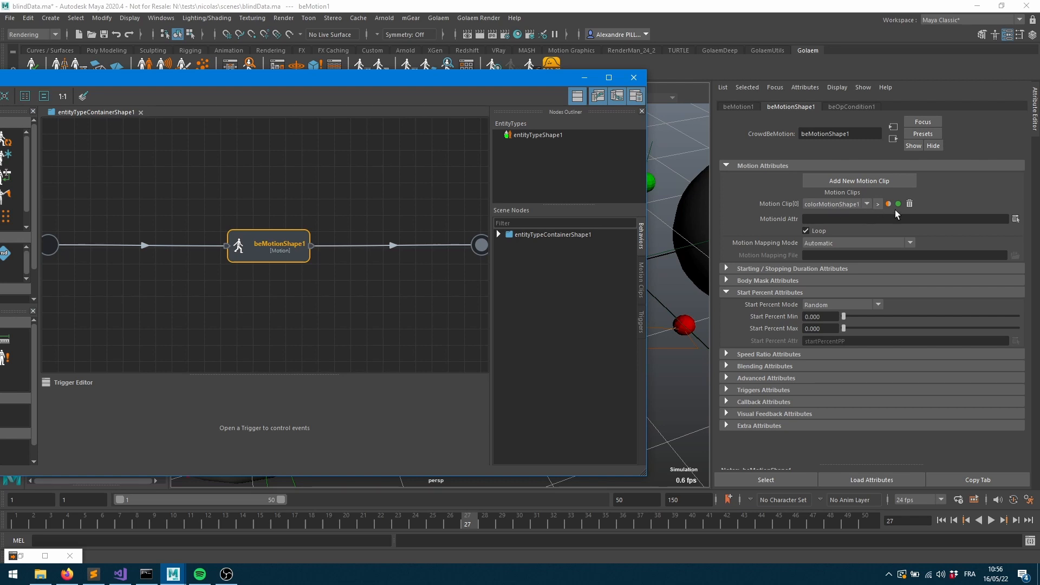
pyautogui.click(877, 204)
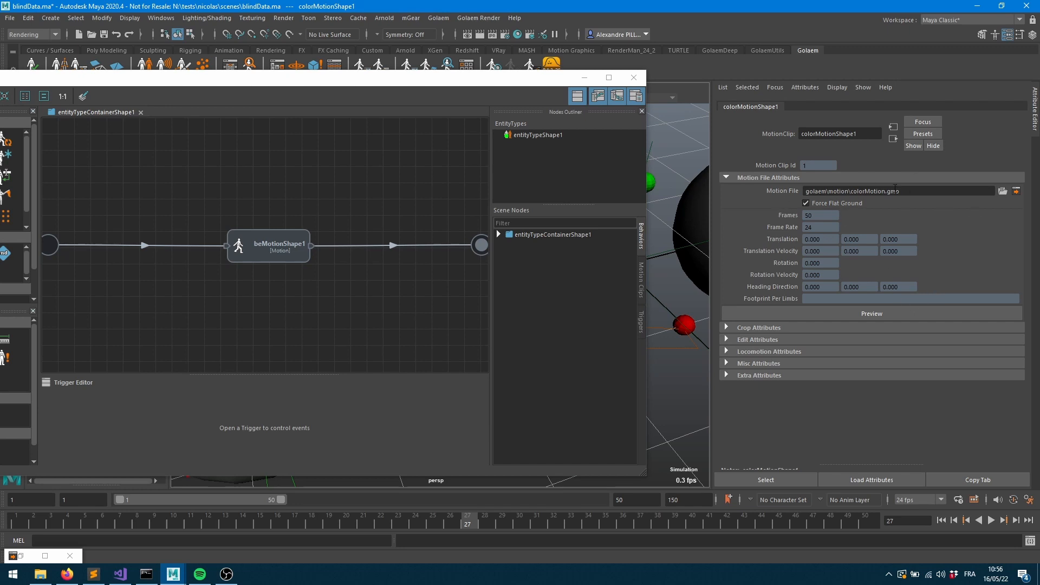
pyautogui.click(847, 317)
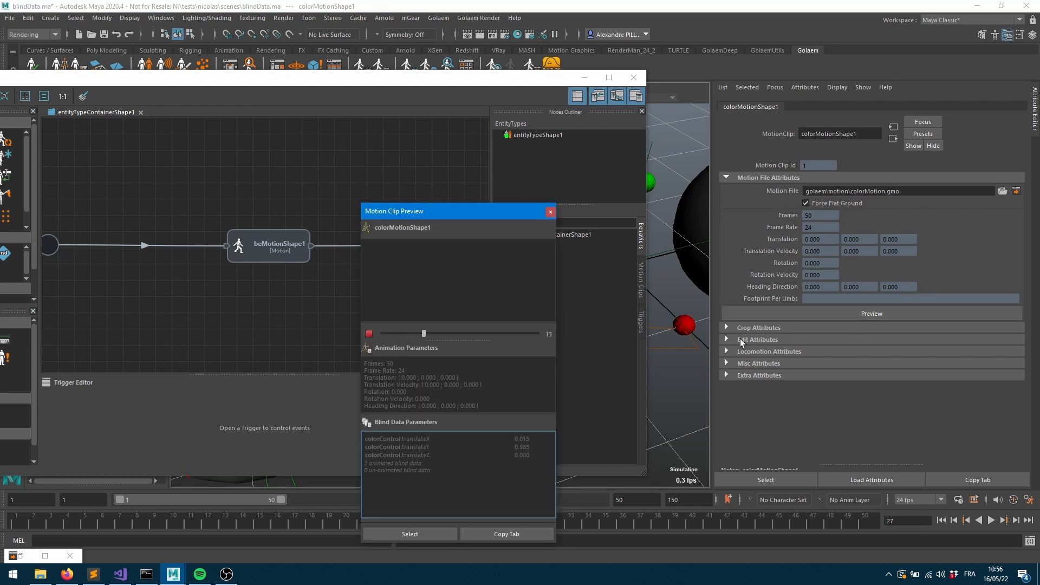
# Step: Stop the clip preview, scrub through its frames to examine the colorControl blind data, and close the preview
pyautogui.click(369, 334)
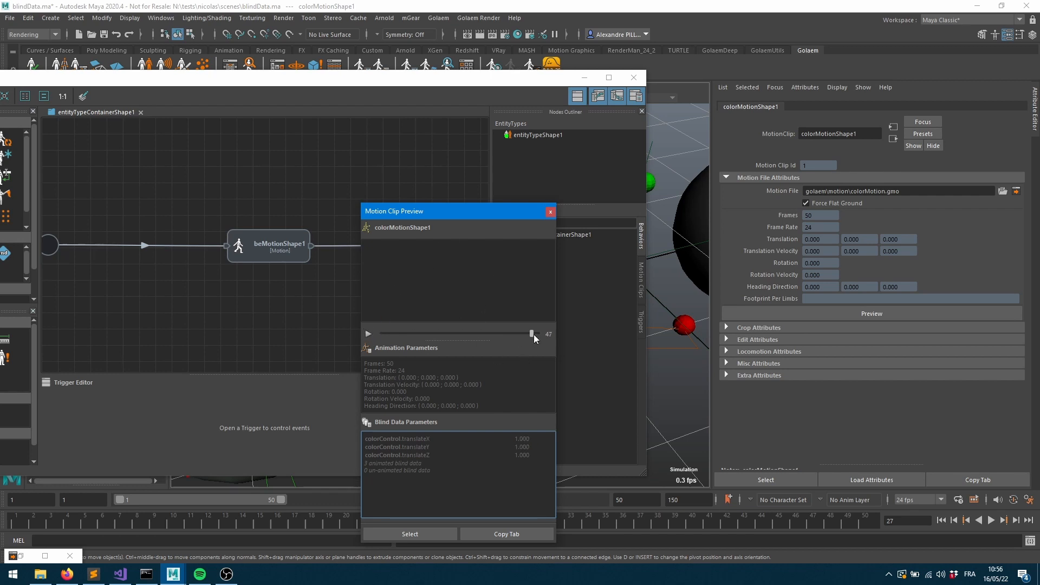
pyautogui.moveTo(495, 333); pyautogui.dragTo(493, 333)
pyautogui.moveTo(518, 343); pyautogui.dragTo(387, 349)
pyautogui.moveTo(483, 353); pyautogui.dragTo(504, 352)
pyautogui.moveTo(497, 347); pyautogui.dragTo(404, 350)
pyautogui.moveTo(531, 340); pyautogui.dragTo(466, 351)
pyautogui.click(551, 212)
pyautogui.click(278, 348)
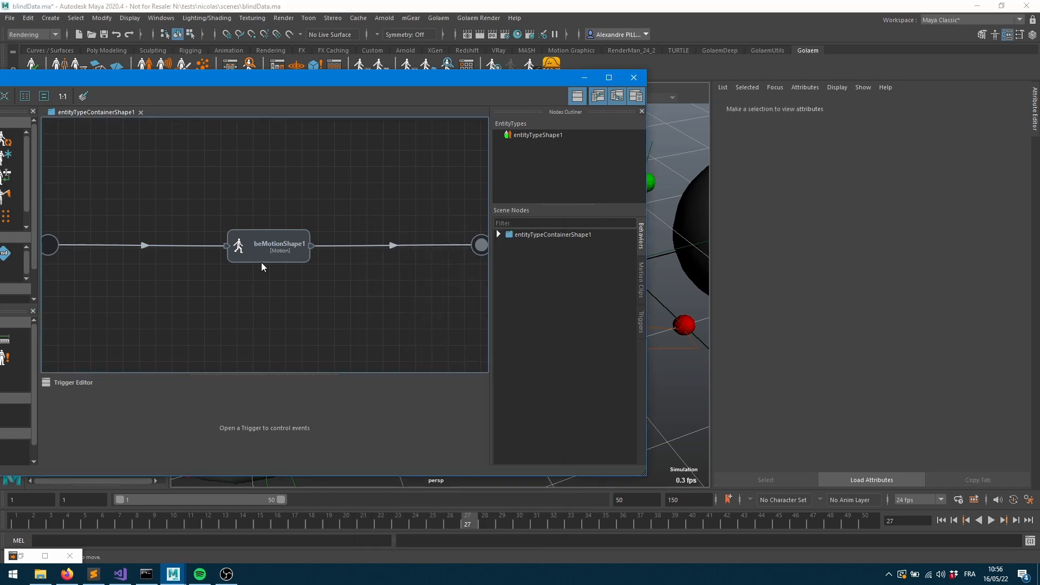
# Step: Minimize the Behavior Editor and play the crowd simulation from the first frame
pyautogui.click(584, 77)
pyautogui.click(942, 520)
pyautogui.click(991, 519)
# Step: Bring up Crowd Visual Feedback for the simulated sphere entity and expand its Blind Data Parameters
pyautogui.click(323, 336)
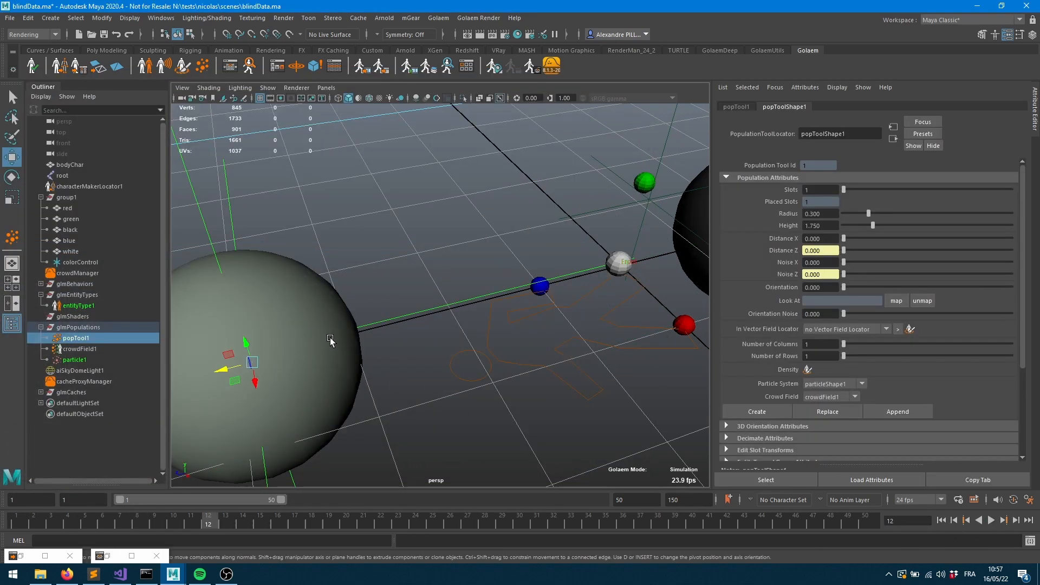
pyautogui.keyDown('alt'); pyautogui.moveTo(484, 365); pyautogui.dragTo(441, 310); pyautogui.keyUp('alt')
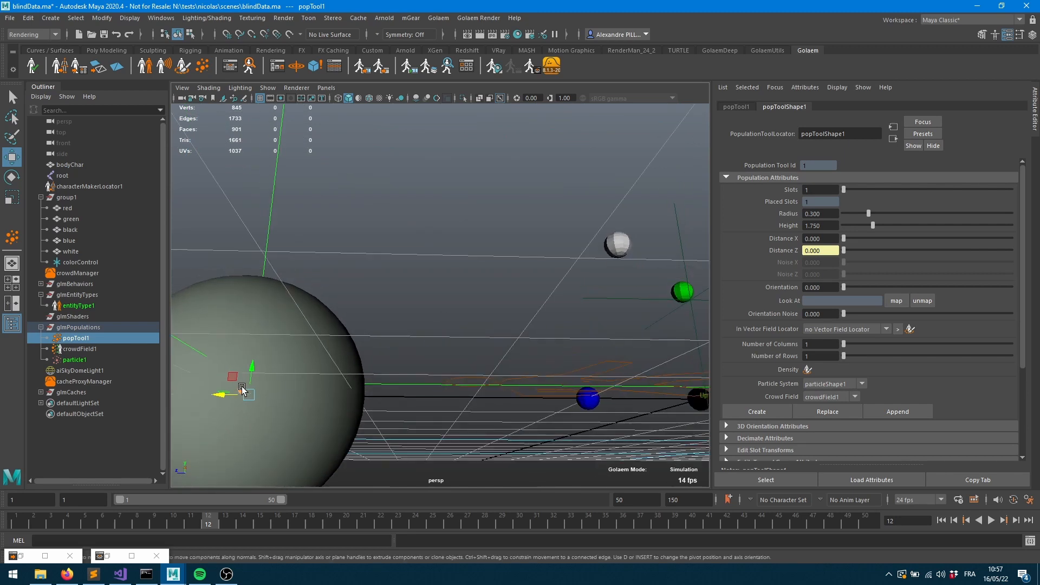
pyautogui.click(260, 364)
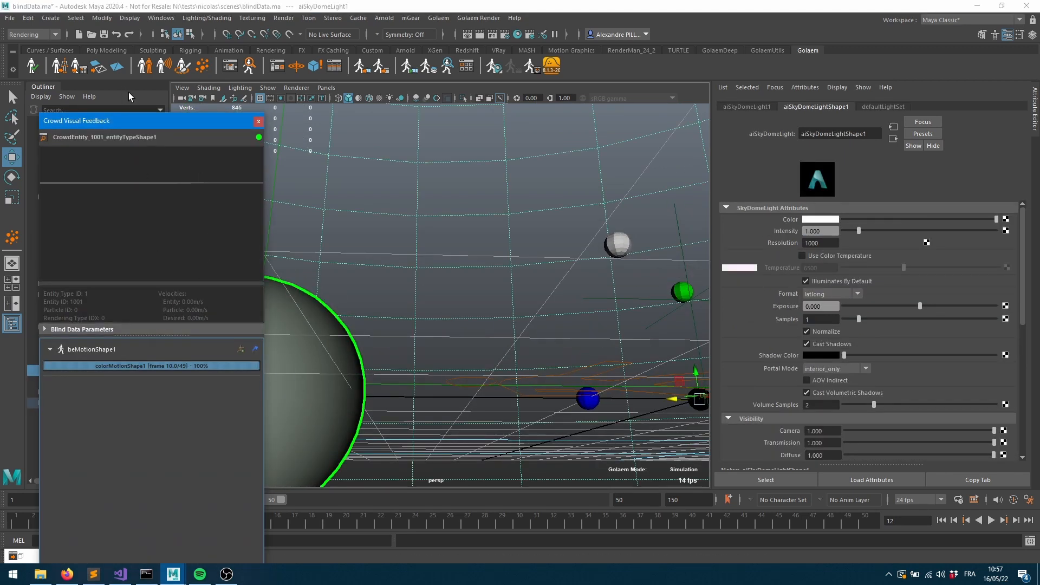
pyautogui.moveTo(132, 121); pyautogui.dragTo(593, 89)
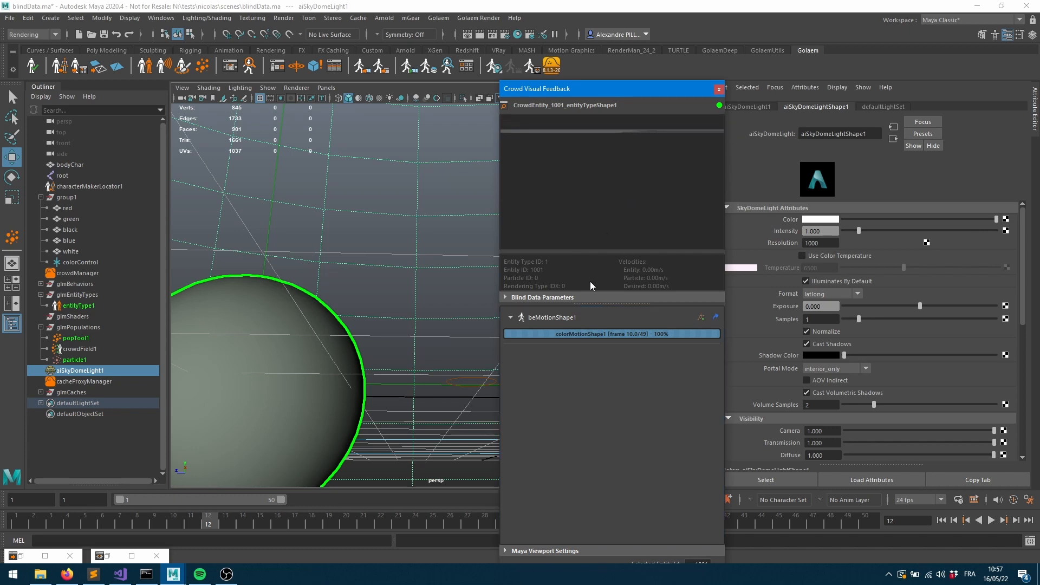
pyautogui.click(566, 298)
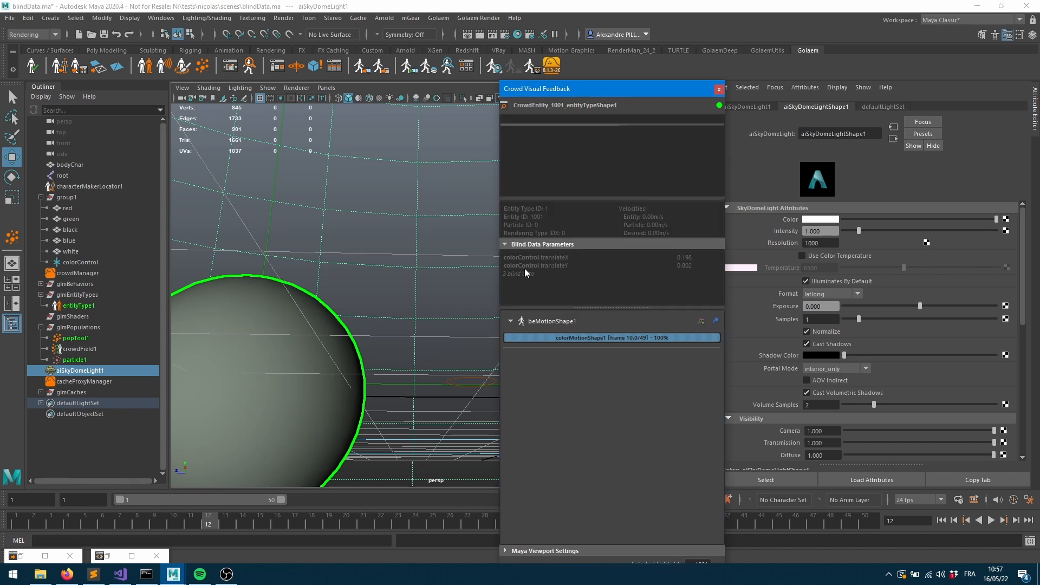
# Step: Step the simulation forward frame by frame to frame 47, examining the entity's blind data values
pyautogui.click(1015, 518)
pyautogui.click(1016, 519)
pyautogui.click(1016, 519)
pyautogui.click(1015, 518)
pyautogui.click(1016, 518)
pyautogui.click(1015, 519)
pyautogui.click(1015, 518)
pyautogui.click(1016, 518)
pyautogui.click(1015, 521)
pyautogui.click(1015, 520)
pyautogui.click(1015, 520)
pyautogui.click(1015, 520)
pyautogui.click(1016, 520)
pyautogui.click(1015, 520)
pyautogui.click(1016, 520)
pyautogui.click(1015, 521)
pyautogui.click(1015, 520)
pyautogui.click(1015, 519)
pyautogui.click(1015, 520)
pyautogui.click(1015, 520)
pyautogui.click(1016, 519)
pyautogui.click(1015, 520)
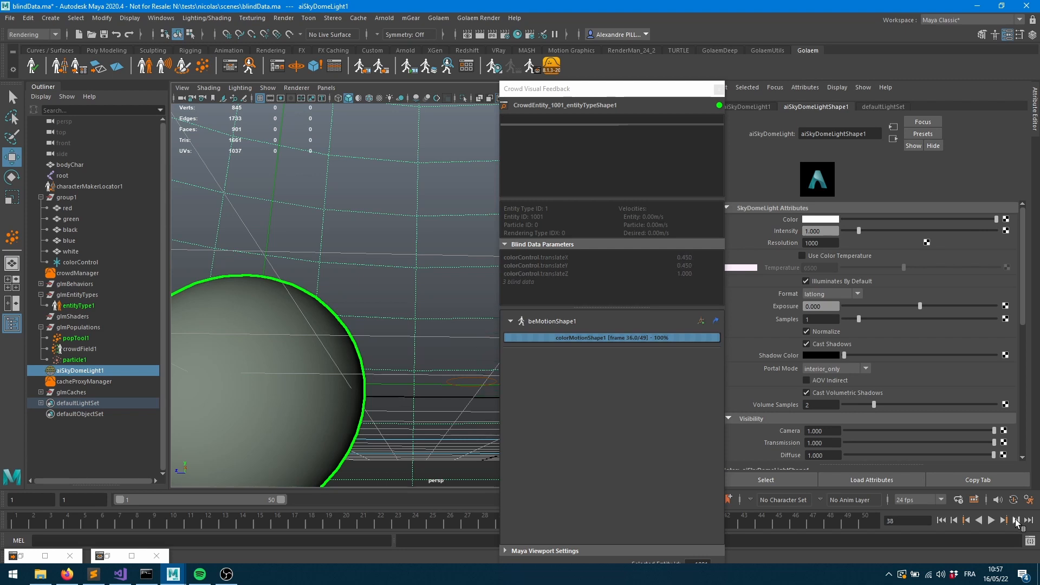
pyautogui.click(1016, 520)
pyautogui.click(1016, 520)
pyautogui.click(1016, 520)
pyautogui.click(1015, 520)
pyautogui.click(1016, 520)
pyautogui.click(1016, 520)
# Step: Set beMotionShape1's Start Percent Min to about 0.488 and Start Percent Max to about 0.491
pyautogui.click(232, 69)
pyautogui.click(258, 260)
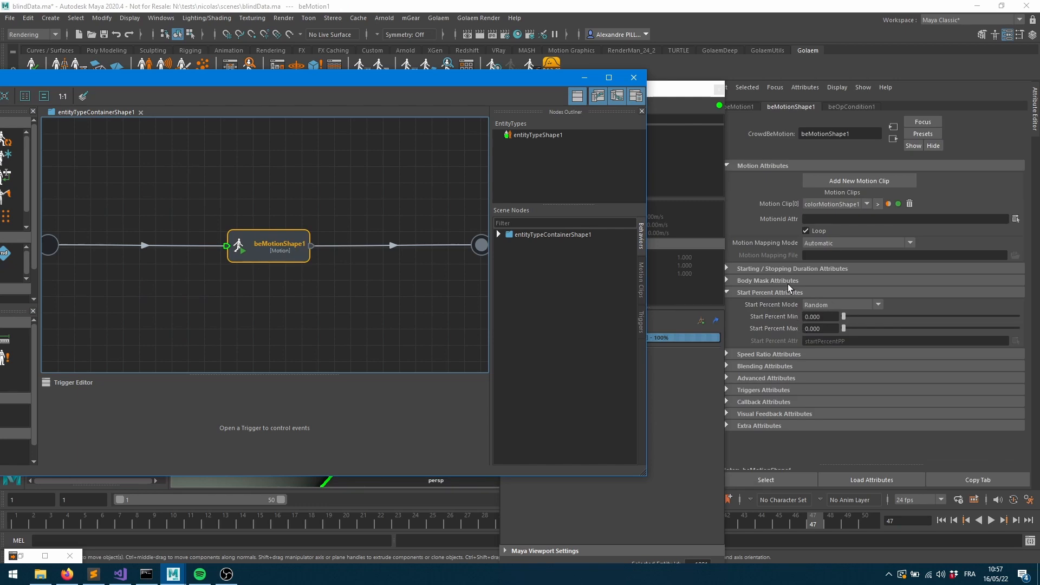
pyautogui.click(806, 268)
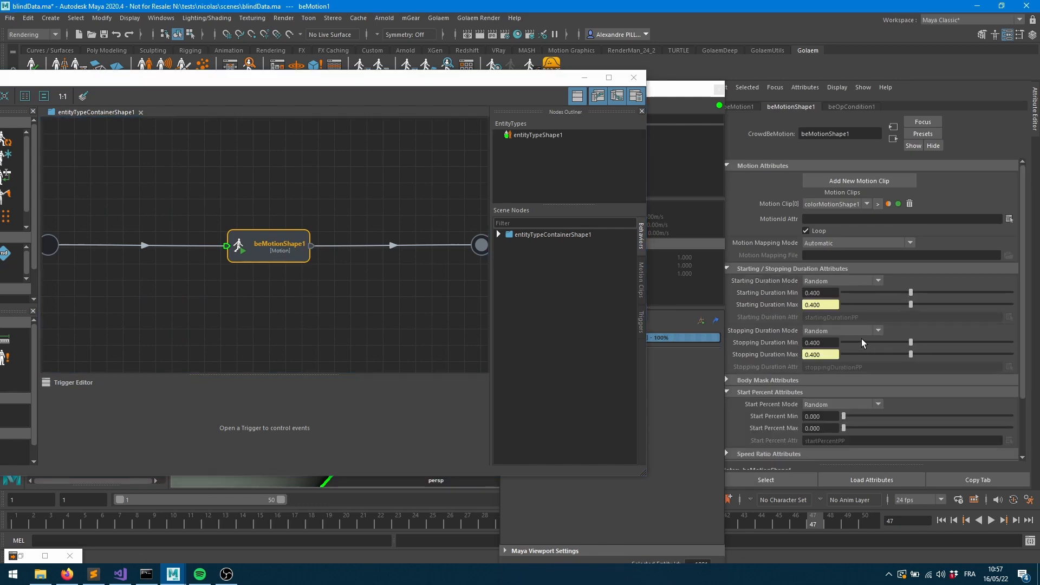
pyautogui.click(807, 271)
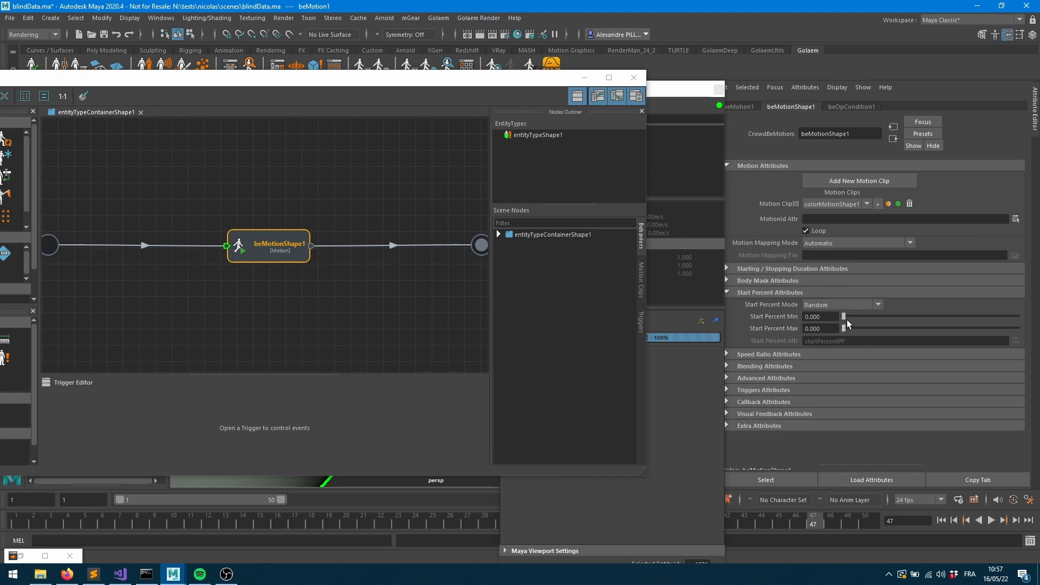
pyautogui.moveTo(846, 316); pyautogui.dragTo(927, 322)
pyautogui.moveTo(844, 327); pyautogui.dragTo(929, 325)
# Step: Minimize the Behavior Editor, rewind the simulation and step to frame 3 to check where the motion starts
pyautogui.click(584, 78)
pyautogui.click(943, 520)
pyautogui.click(1004, 521)
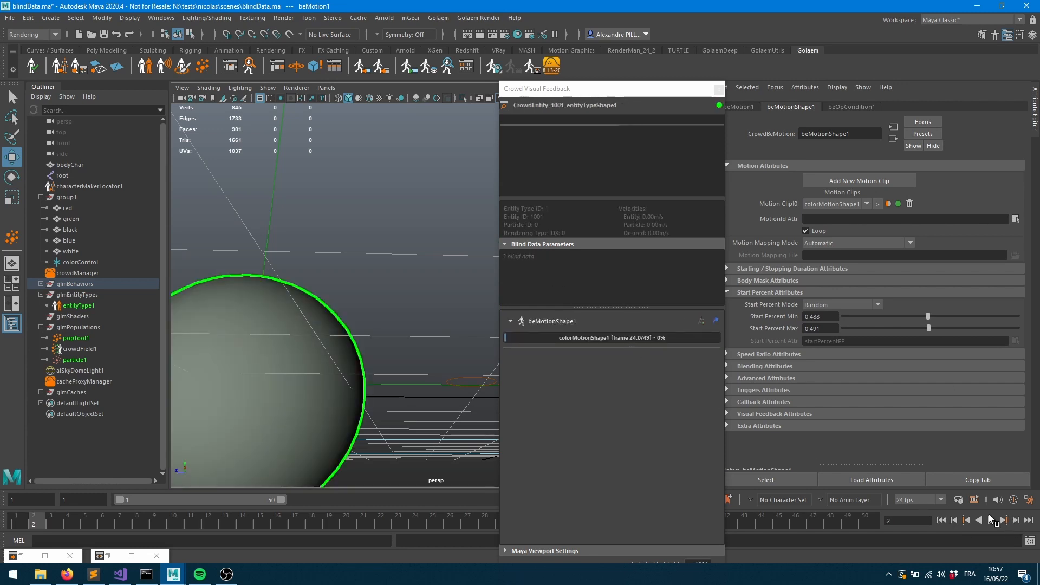
pyautogui.click(1018, 522)
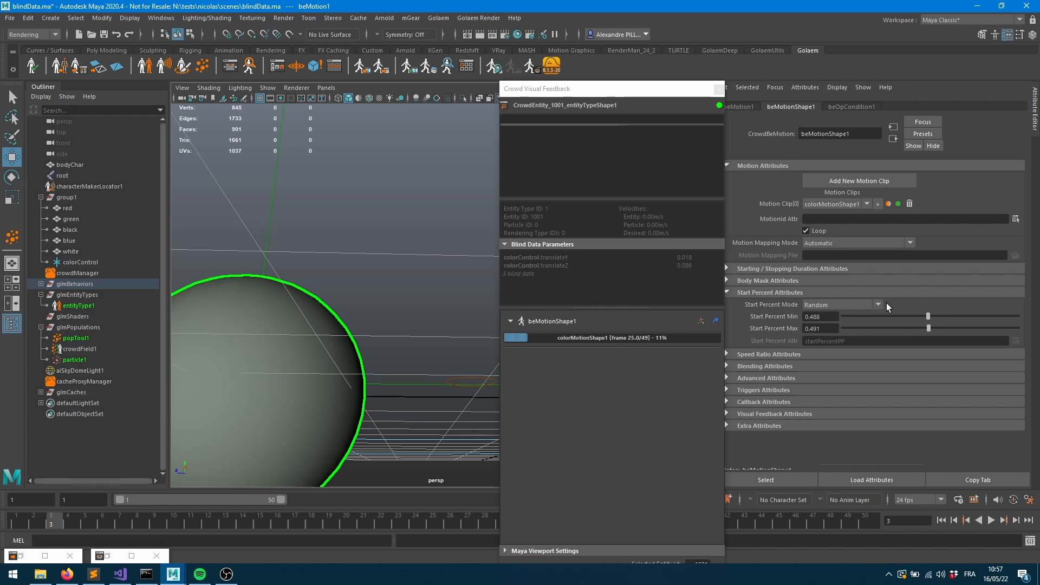
# Step: Reset beMotionShape1's Start Percent Min and Max to 0 and set its Starting Duration Min to 2
pyautogui.moveTo(927, 317); pyautogui.dragTo(813, 318)
pyautogui.moveTo(930, 327); pyautogui.dragTo(770, 326)
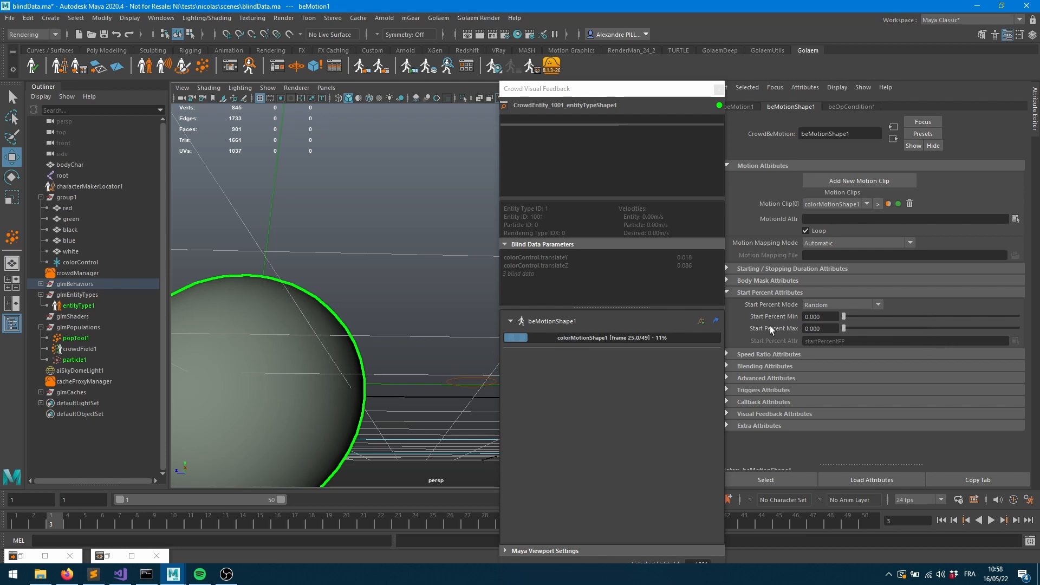
pyautogui.click(772, 268)
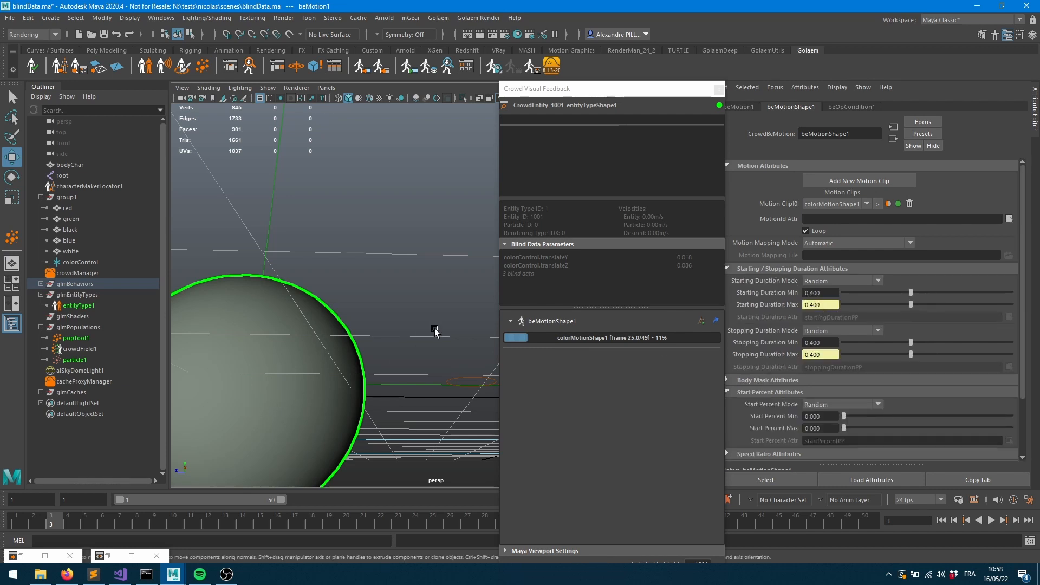
pyautogui.doubleClick(820, 292)
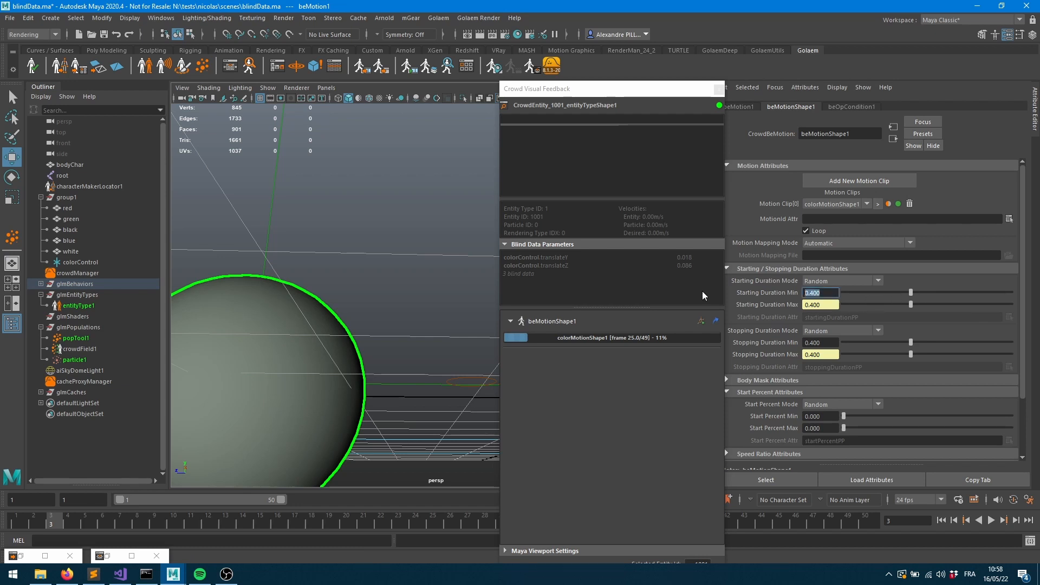
pyautogui.write('2')
pyautogui.press('Tab')
pyautogui.press('Tab')
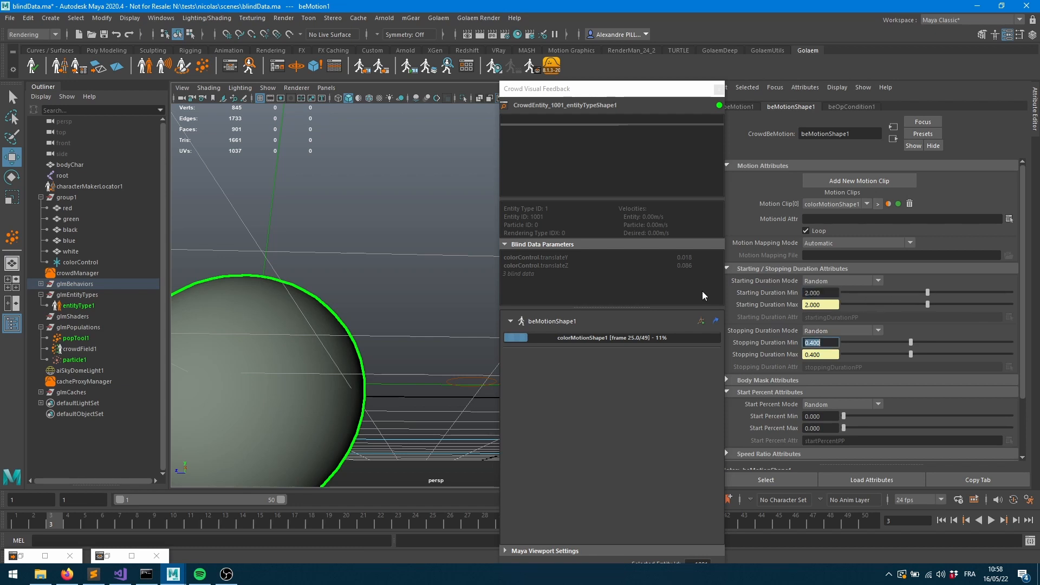
# Step: Play the simulation and step on to frame 35, examining the blind data during the motion's starting transition
pyautogui.click(990, 520)
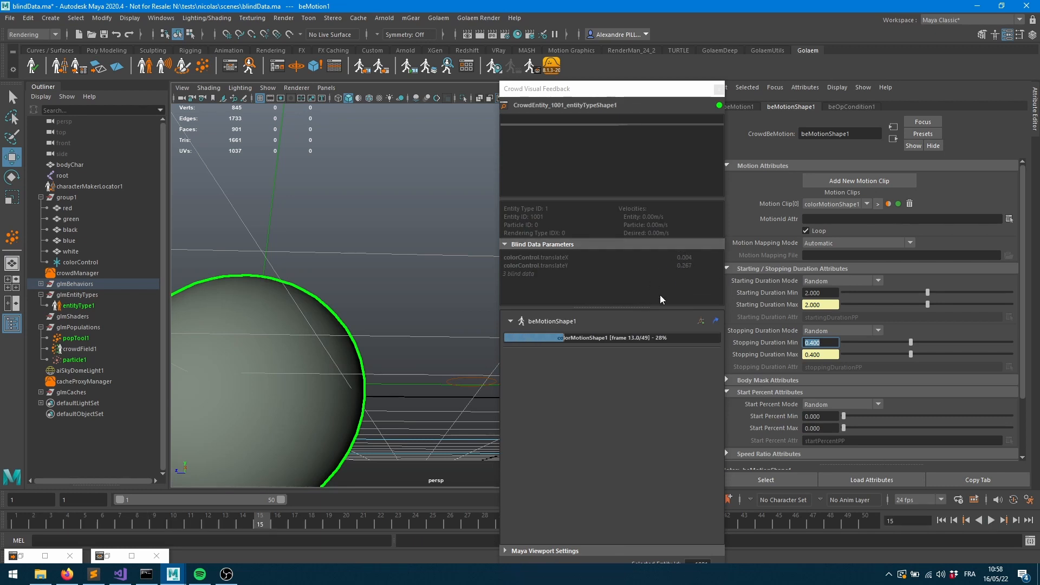
pyautogui.click(1016, 521)
pyautogui.click(1017, 521)
pyautogui.click(1016, 522)
pyautogui.click(1016, 521)
pyautogui.click(1017, 521)
pyautogui.click(1017, 522)
pyautogui.click(1016, 521)
pyautogui.click(1016, 521)
pyautogui.click(1016, 521)
pyautogui.click(1016, 521)
pyautogui.click(1016, 521)
pyautogui.click(1016, 522)
pyautogui.click(1016, 521)
pyautogui.click(1016, 521)
pyautogui.click(1016, 521)
pyautogui.click(1016, 521)
pyautogui.click(1016, 521)
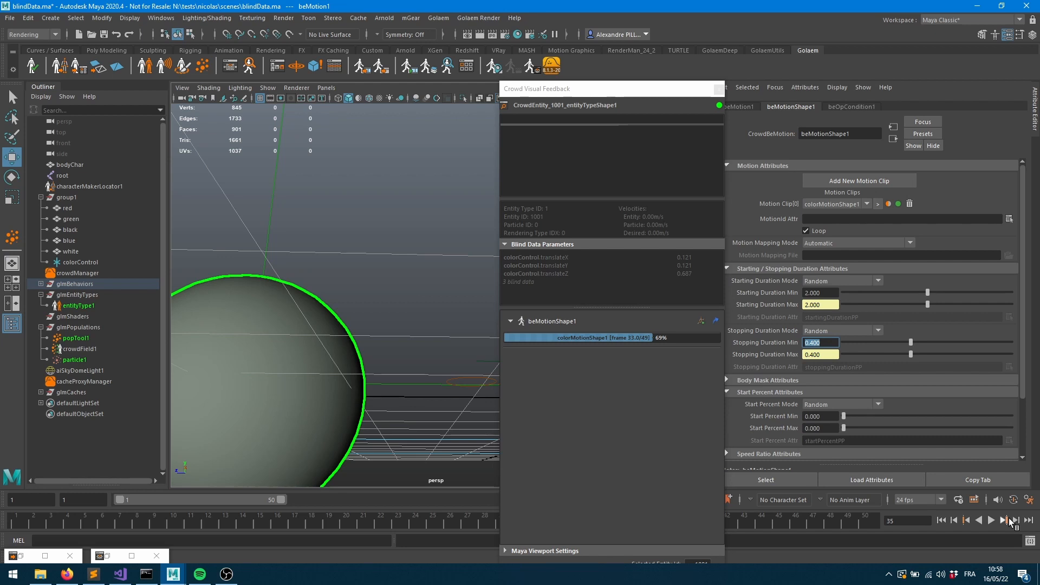
# Step: Set beMotionShape1's Starting Duration Min to 0
pyautogui.click(827, 293)
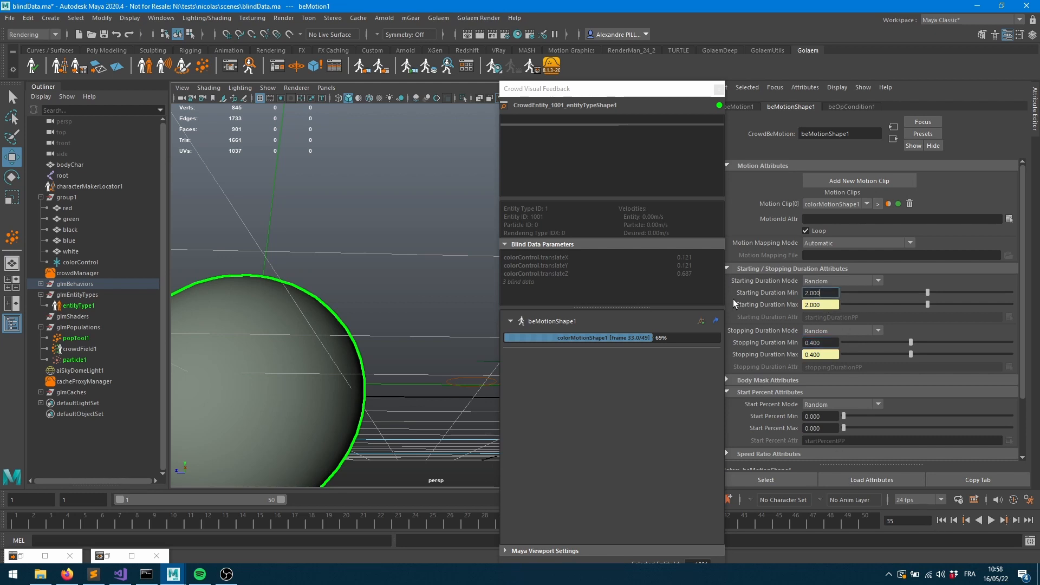
pyautogui.hotkey('shift', 'Left')
pyautogui.hotkey('shift', 'Left')
pyautogui.hotkey('shift', 'Left')
pyautogui.hotkey('shift', 'Left')
pyautogui.hotkey('shift', 'Left')
pyautogui.write('0')
pyautogui.press('Return')
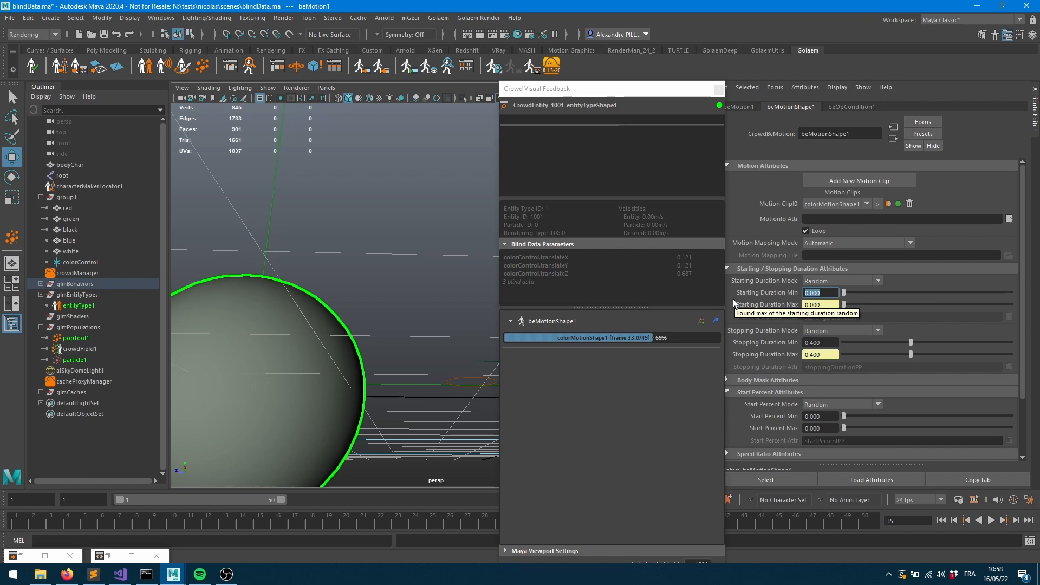
# Step: Rewind the simulation and step to frame 4, examining the blind data at the start of the motion
pyautogui.click(967, 520)
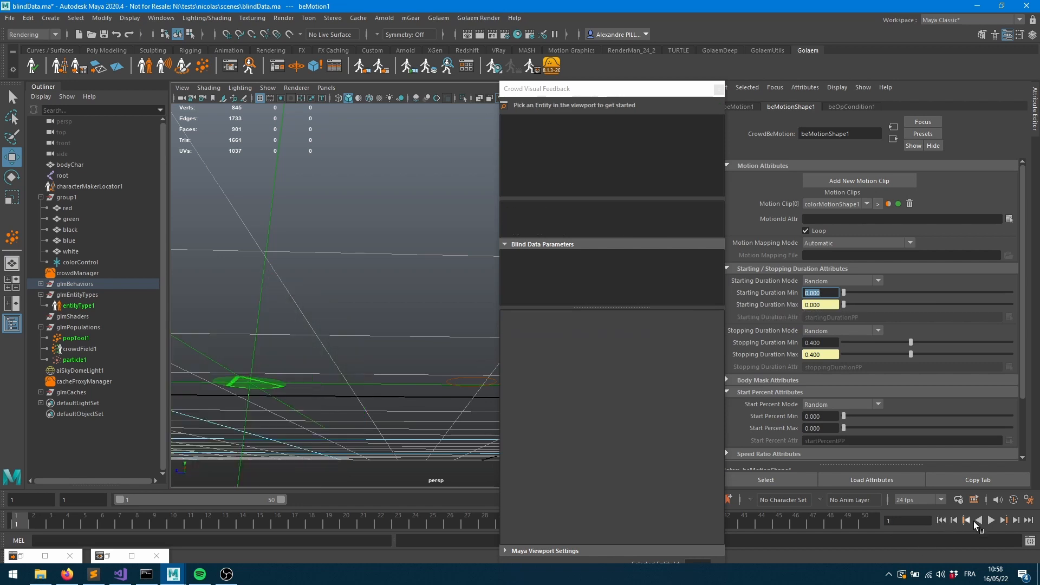
pyautogui.click(1017, 521)
pyautogui.click(1017, 521)
pyautogui.click(1017, 521)
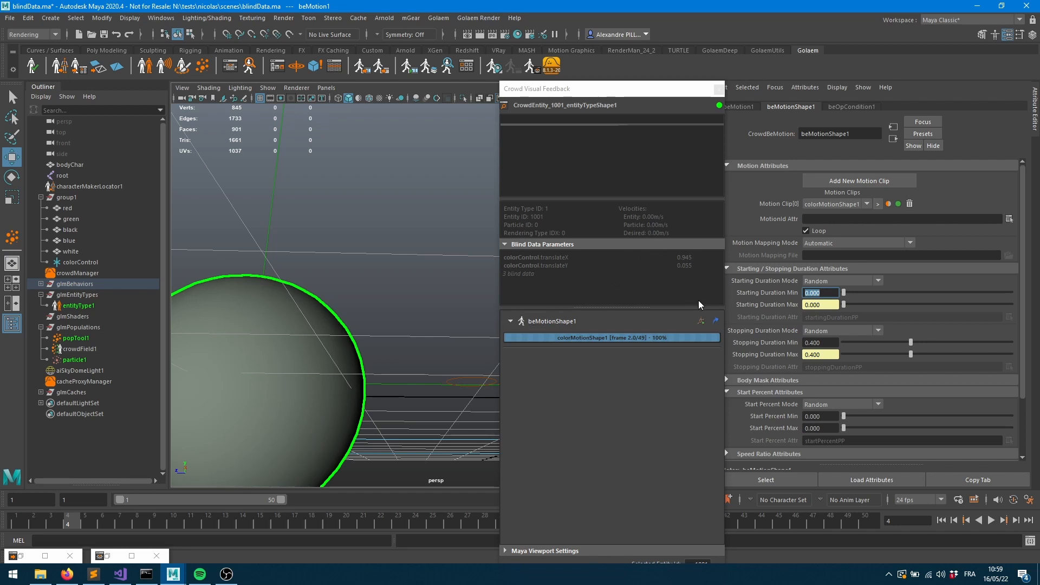
# Step: Close the Crowd Visual Feedback, orbit to see the colour spheres, then rewind and step the simulation to frame 4
pyautogui.click(719, 88)
pyautogui.keyDown('alt'); pyautogui.moveTo(578, 329); pyautogui.dragTo(612, 347); pyautogui.keyUp('alt')
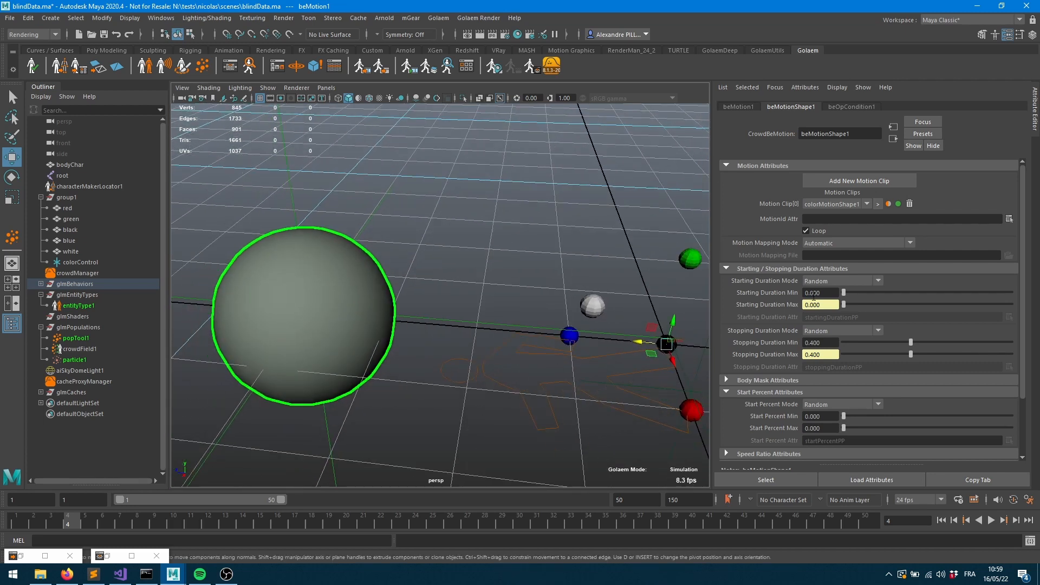
pyautogui.click(942, 521)
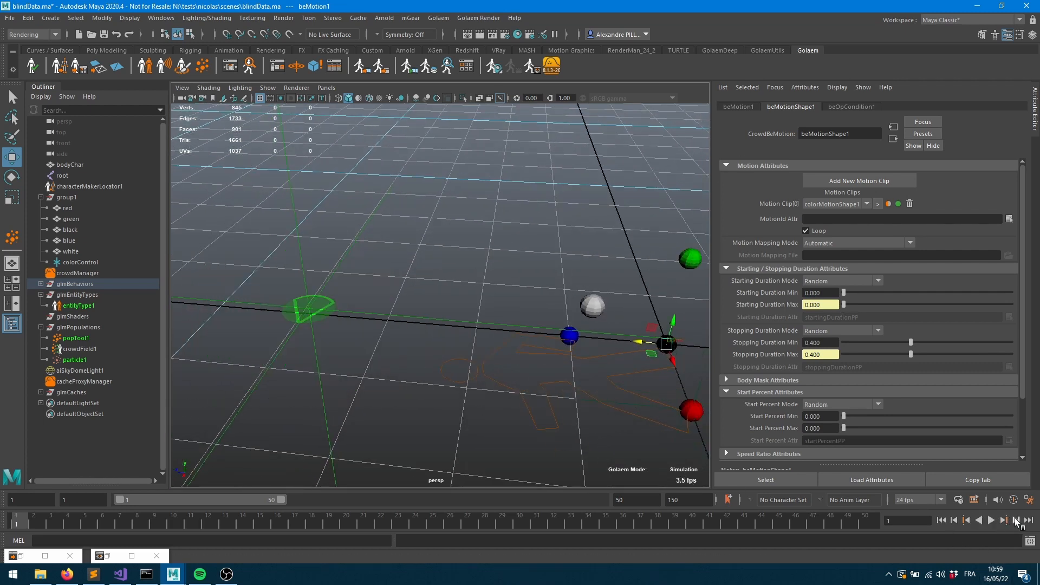
pyautogui.click(1016, 521)
pyautogui.click(1016, 520)
pyautogui.click(1016, 521)
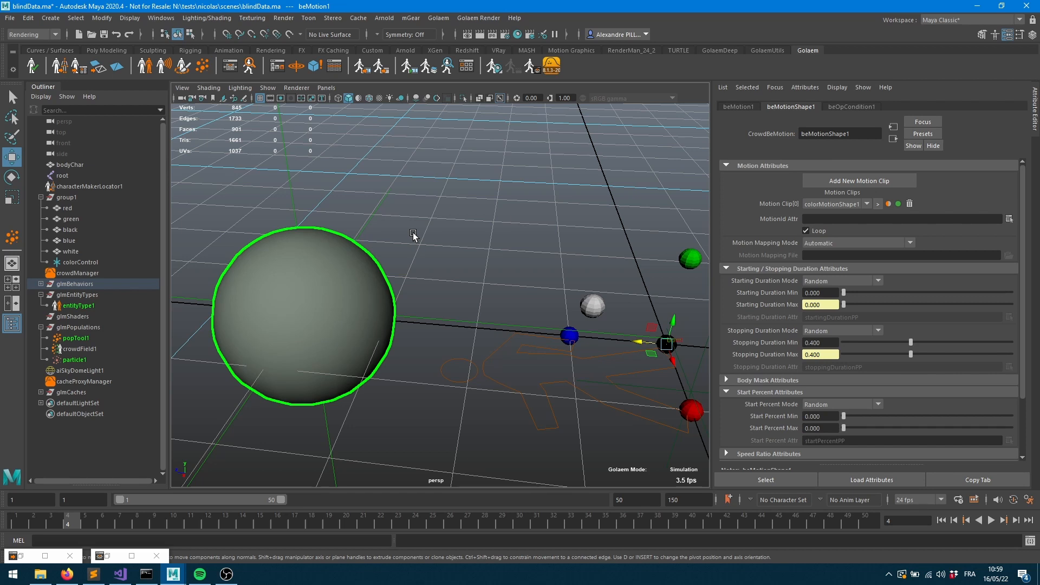
# Step: Open the Character Maker on the character's geometry and inspect the bodyChar, bodyCharMatSG and bodyCharMat nodes
pyautogui.click(63, 66)
pyautogui.moveTo(212, 168); pyautogui.dragTo(551, 91)
pyautogui.click(201, 115)
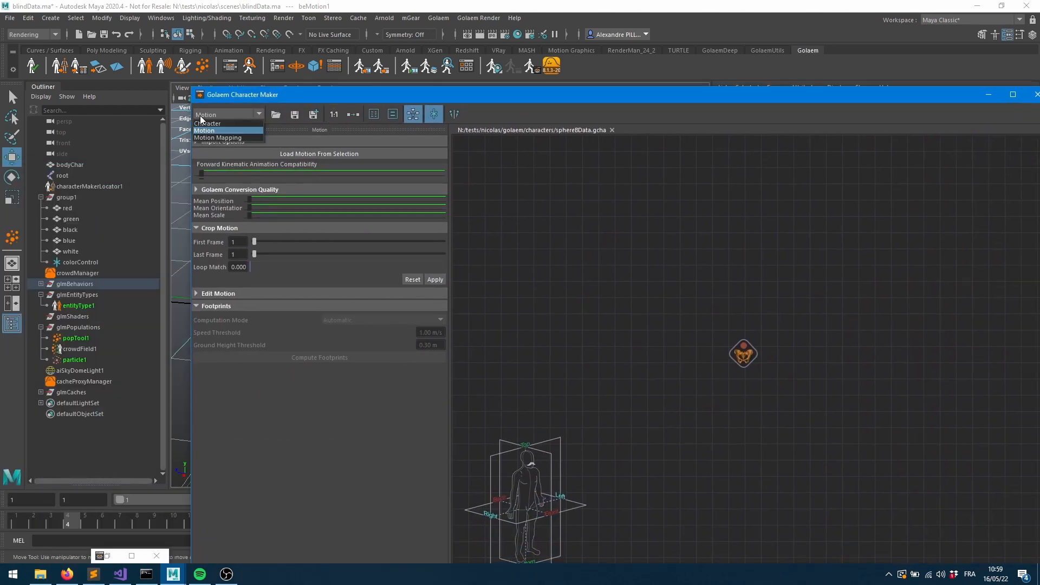
pyautogui.click(207, 123)
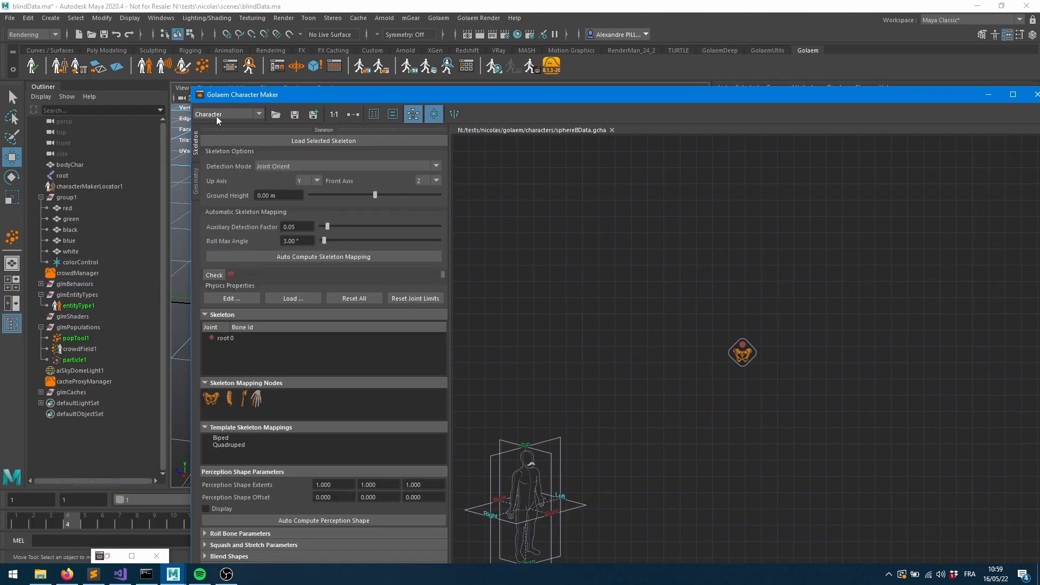
pyautogui.click(196, 181)
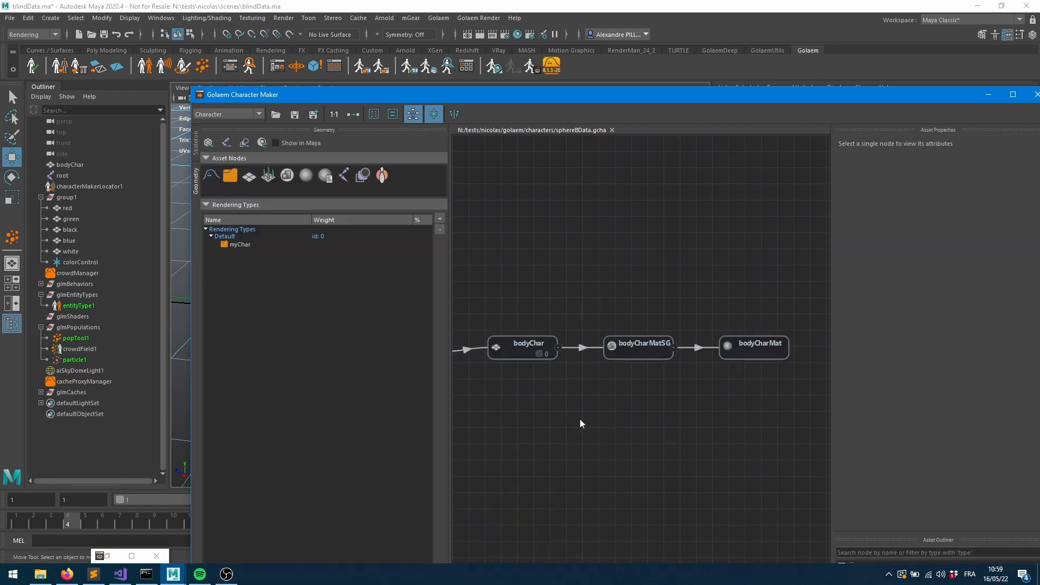
pyautogui.click(518, 356)
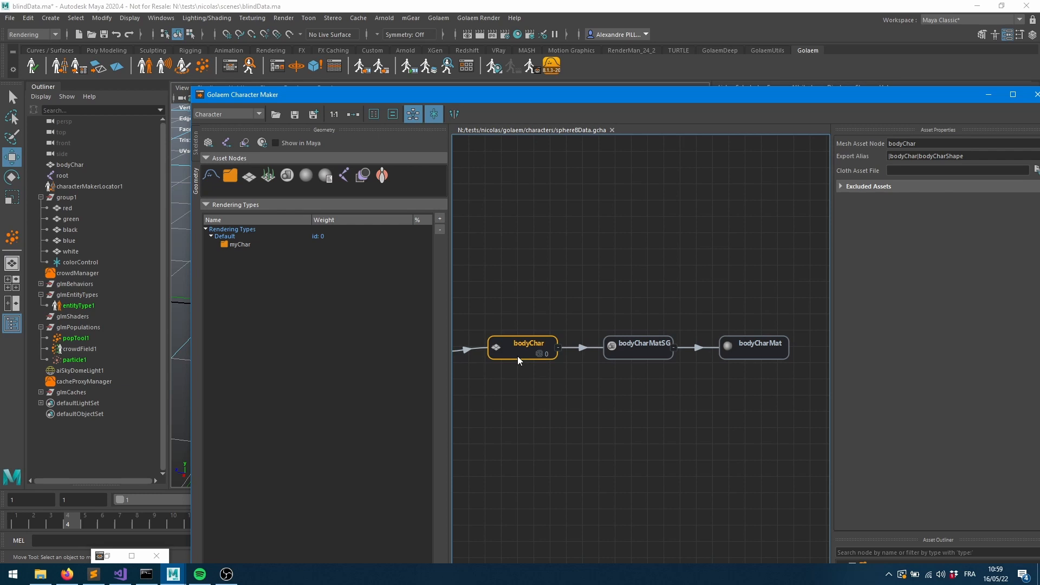
pyautogui.click(651, 358)
pyautogui.click(753, 354)
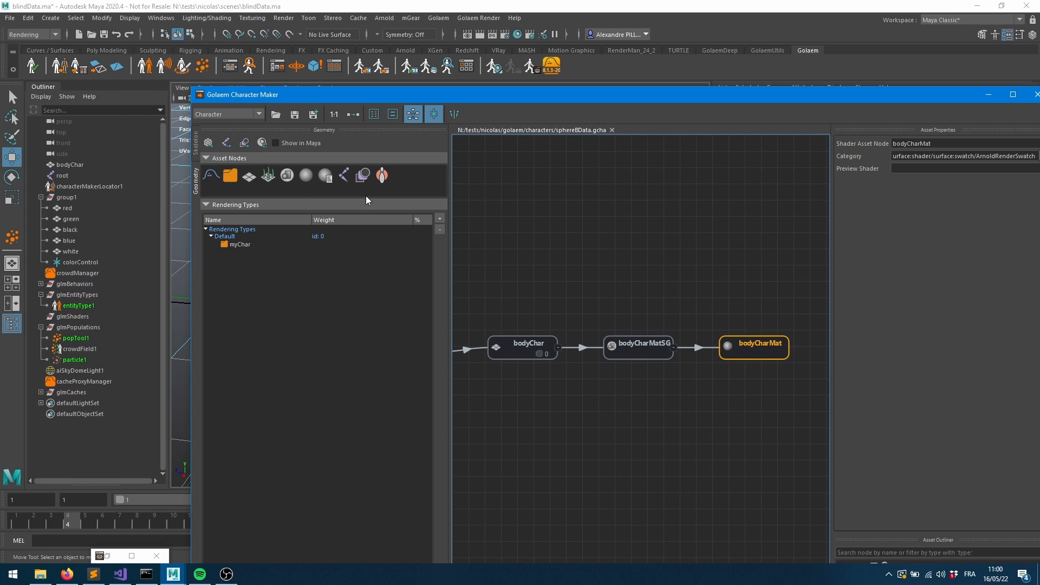
# Step: Add a shader attribute node below bodyCharMat and connect bodyCharMatSG to it
pyautogui.moveTo(327, 176); pyautogui.dragTo(596, 315)
pyautogui.moveTo(759, 402); pyautogui.dragTo(745, 385)
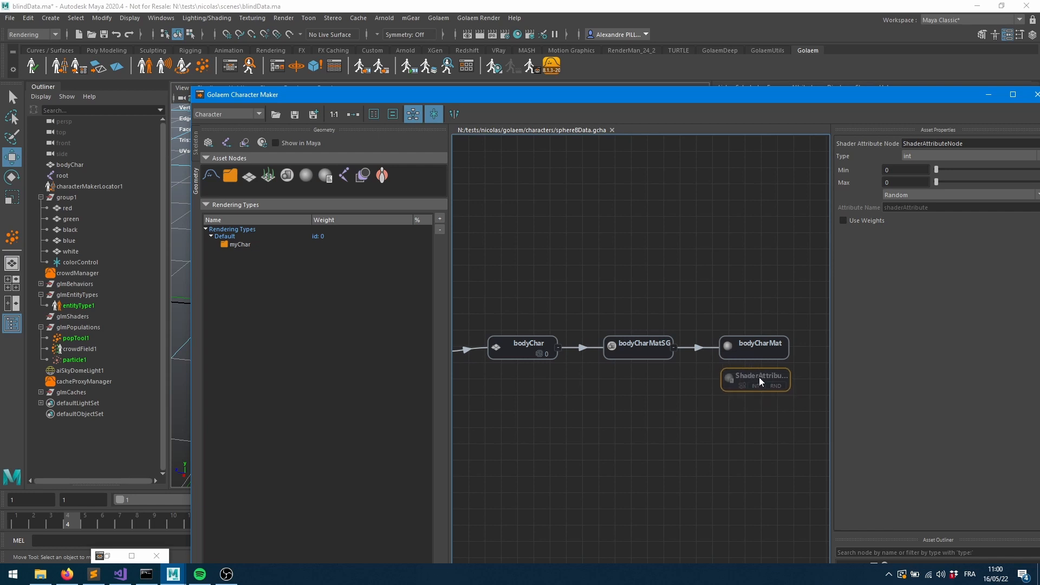
pyautogui.moveTo(742, 352); pyautogui.dragTo(740, 326)
pyautogui.moveTo(756, 375)
pyautogui.mouseDown()
pyautogui.moveTo(751, 356)
pyautogui.moveTo(755, 366)
pyautogui.mouseUp()
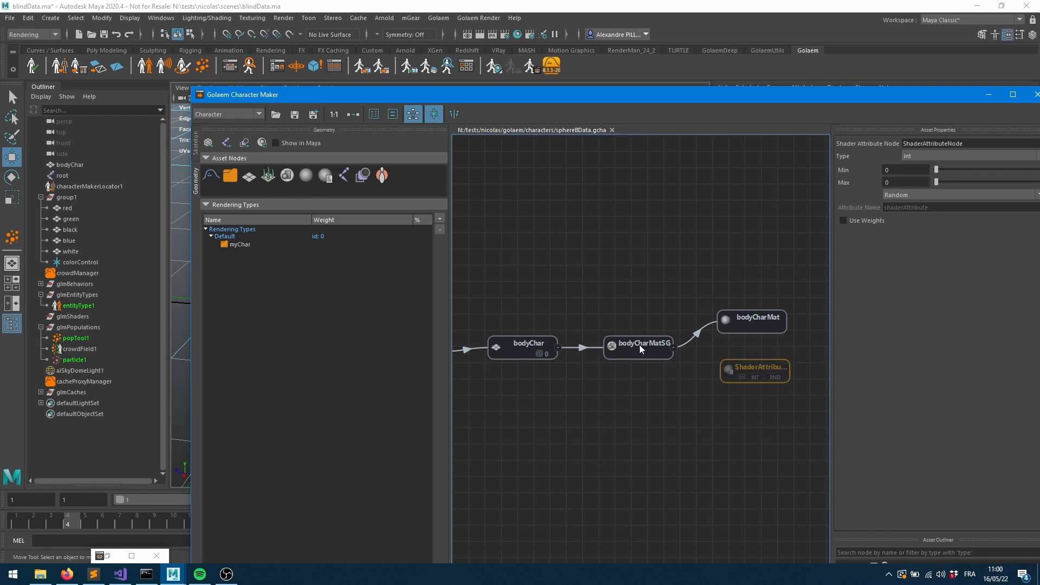
pyautogui.keyDown('shift'); pyautogui.moveTo(640, 346); pyautogui.dragTo(747, 377); pyautogui.keyUp('shift')
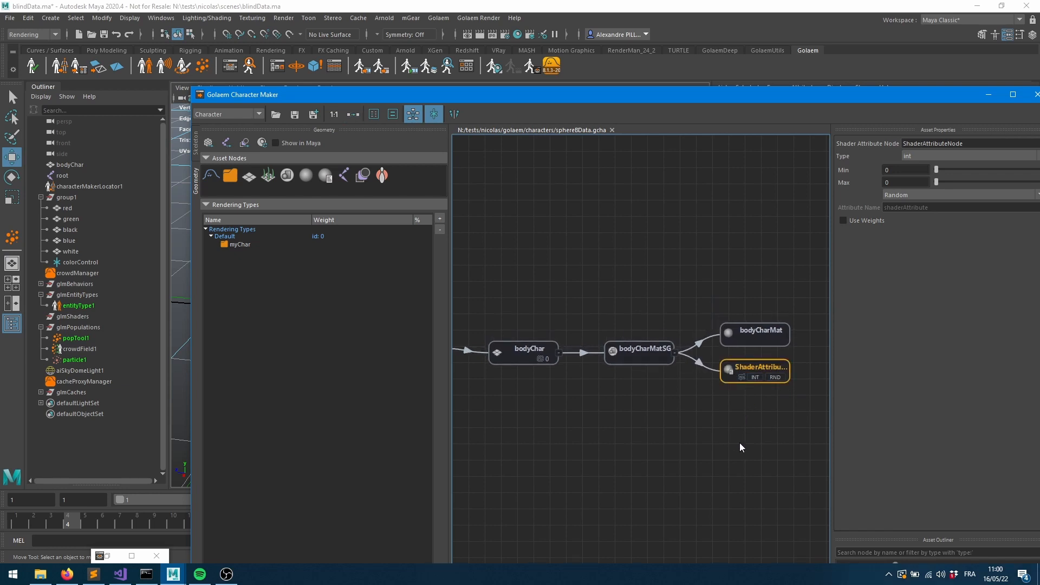
pyautogui.moveTo(740, 442); pyautogui.dragTo(623, 434, button='middle')
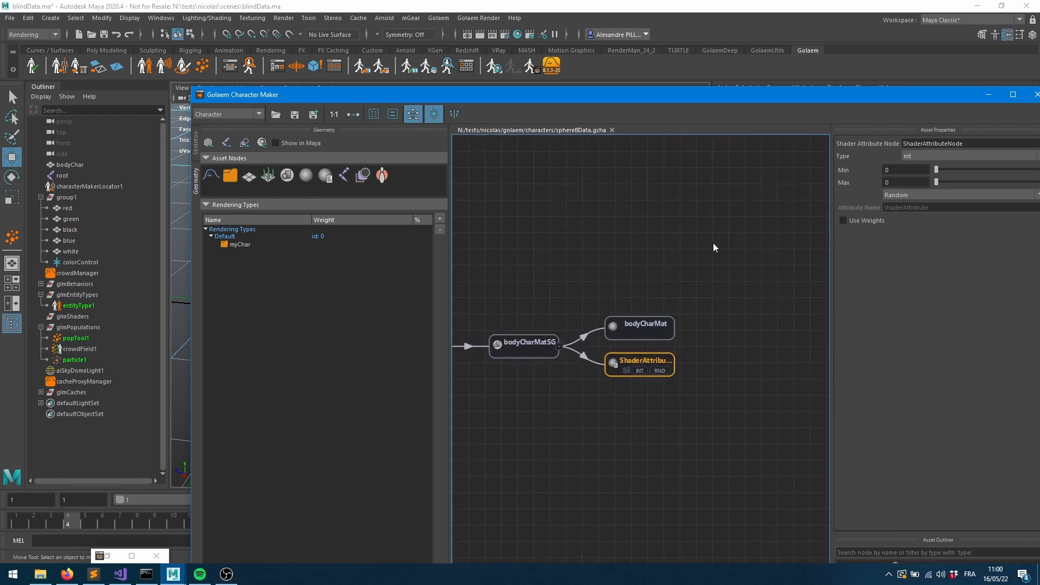
# Step: Set the shader attribute node's type to vector and its value source to Attribute
pyautogui.click(922, 156)
pyautogui.click(918, 184)
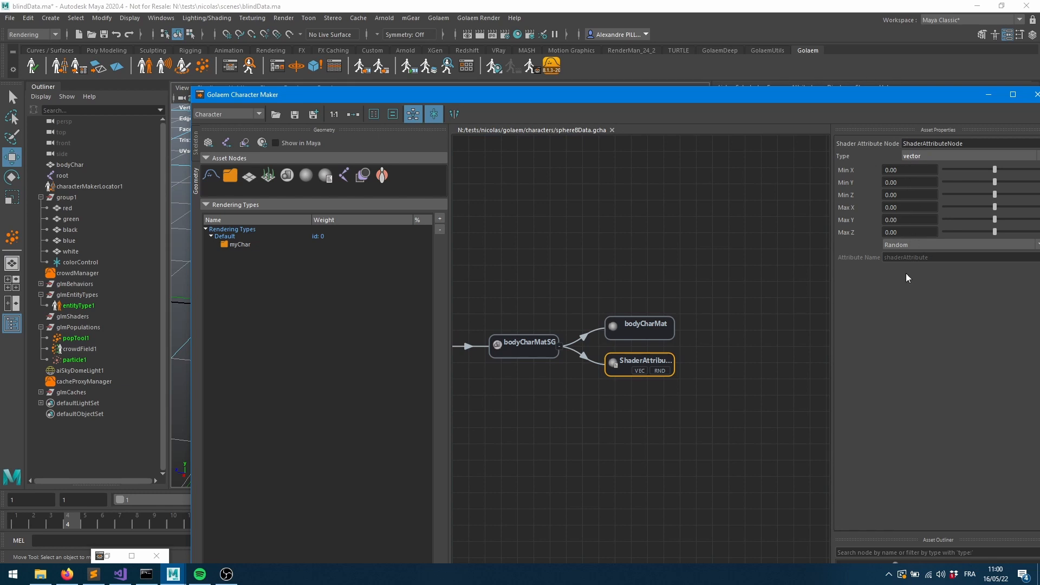
pyautogui.click(904, 244)
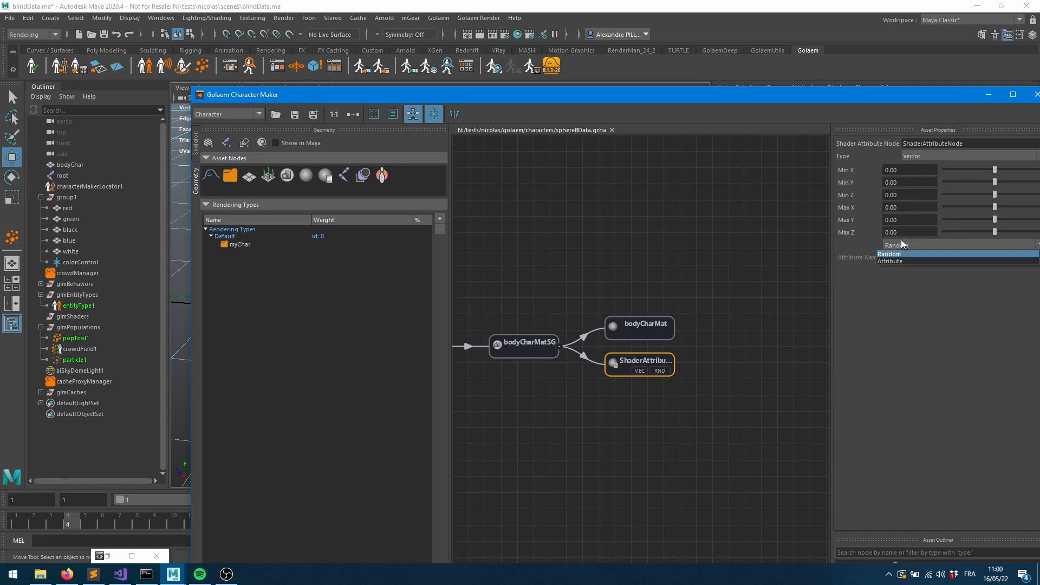
pyautogui.click(897, 259)
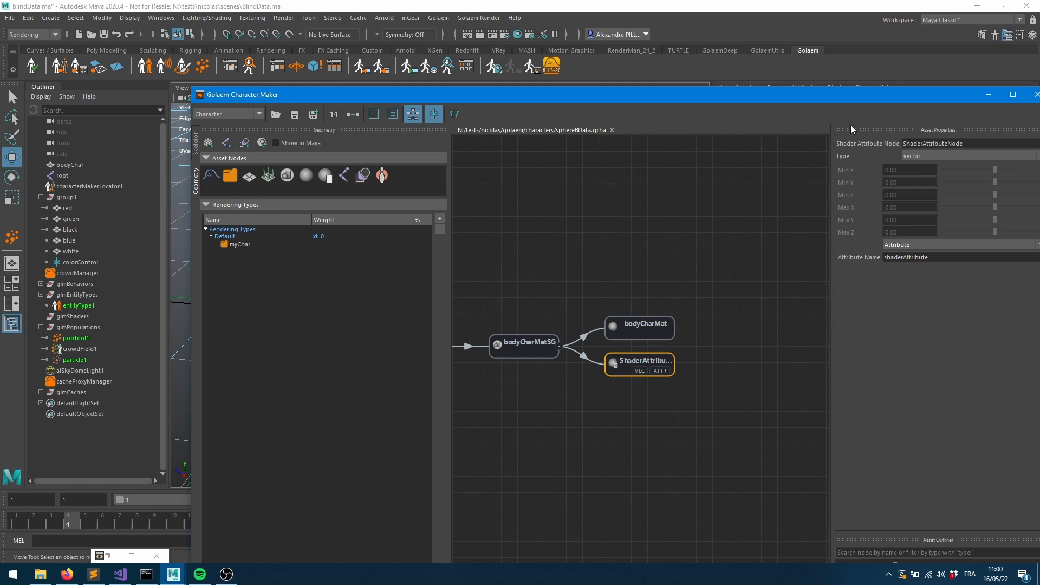
# Step: Rename the shader attribute node bodyCharColor
pyautogui.moveTo(843, 97); pyautogui.dragTo(762, 111)
pyautogui.click(892, 156)
pyautogui.moveTo(886, 156); pyautogui.dragTo(795, 161)
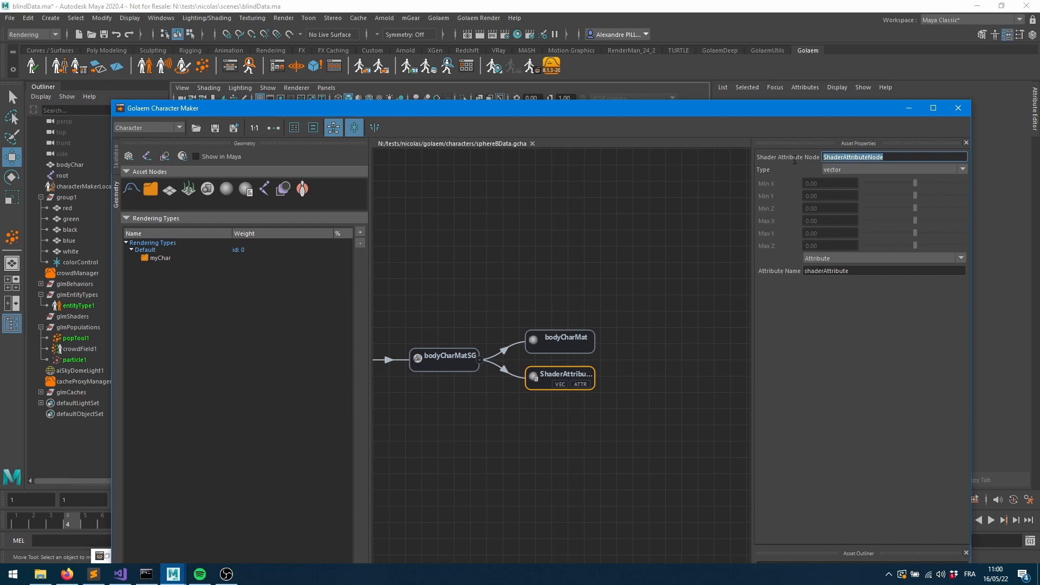
pyautogui.write('bodyCharColor')
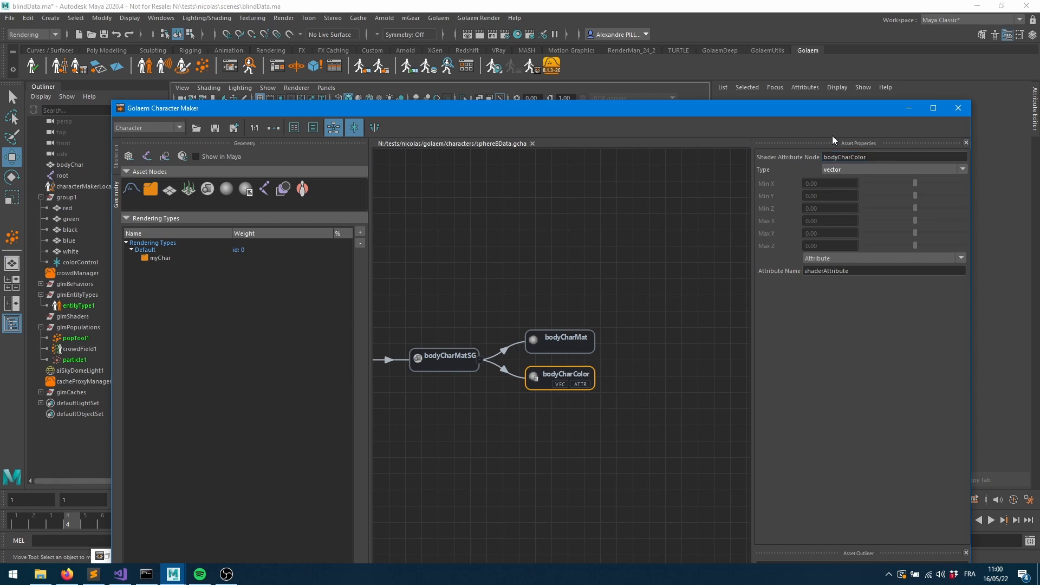
# Step: Set bodyCharColor's attribute name to myBodyCharColorAttr and copy that name
pyautogui.doubleClick(860, 272)
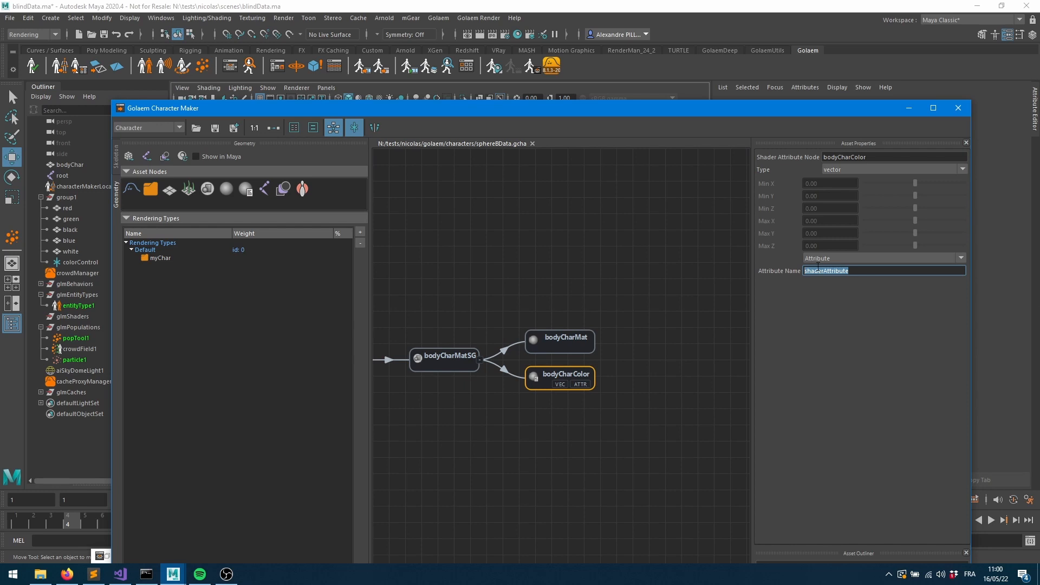
pyautogui.write('myBodyCharColorAttr')
pyautogui.moveTo(866, 271); pyautogui.dragTo(798, 262)
pyautogui.rightClick(846, 273)
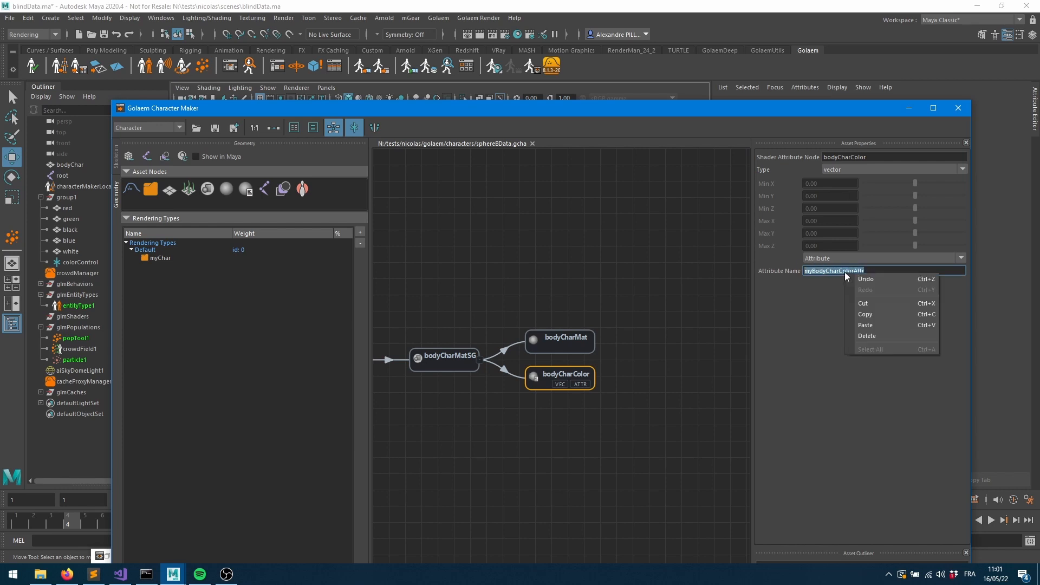
pyautogui.click(869, 317)
# Step: Save the character file and reselect the bodyCharColor node
pyautogui.click(616, 473)
pyautogui.click(217, 129)
pyautogui.click(540, 386)
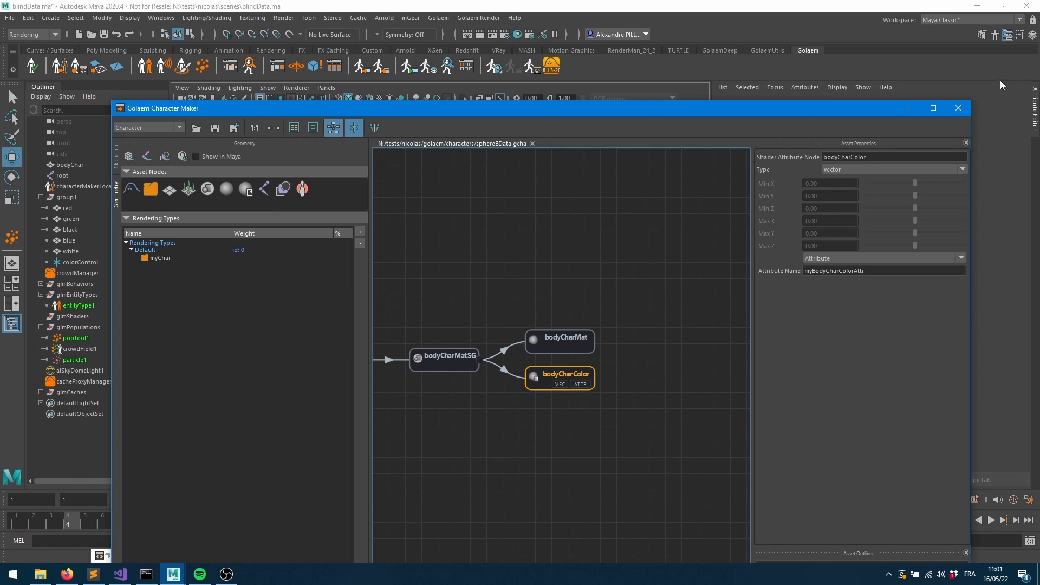
# Step: Open the Hypershade and graph the bodyCharMat material with its input and output connections
pyautogui.click(161, 18)
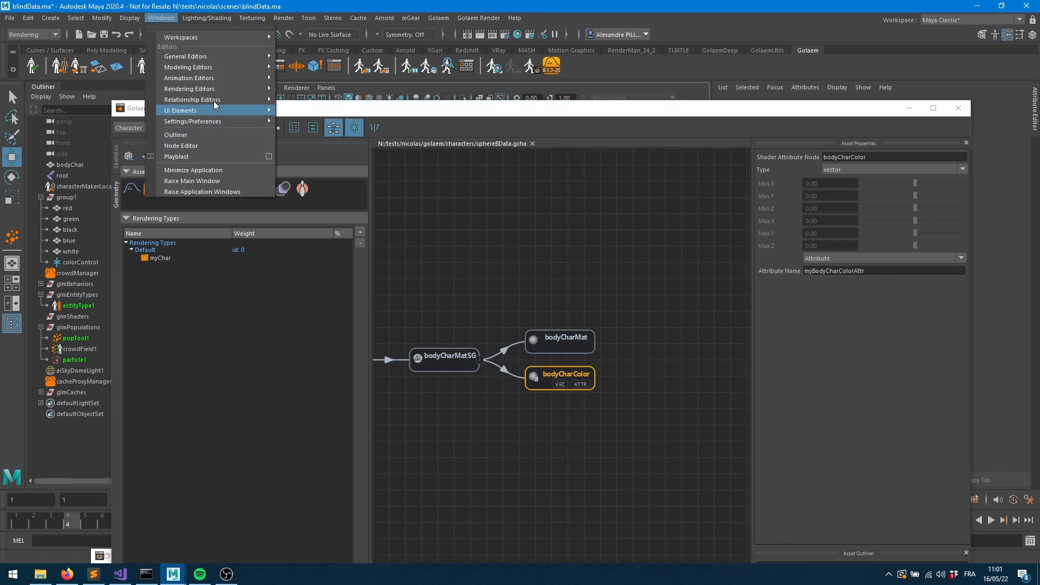
pyautogui.moveTo(220, 89)
pyautogui.click(339, 111)
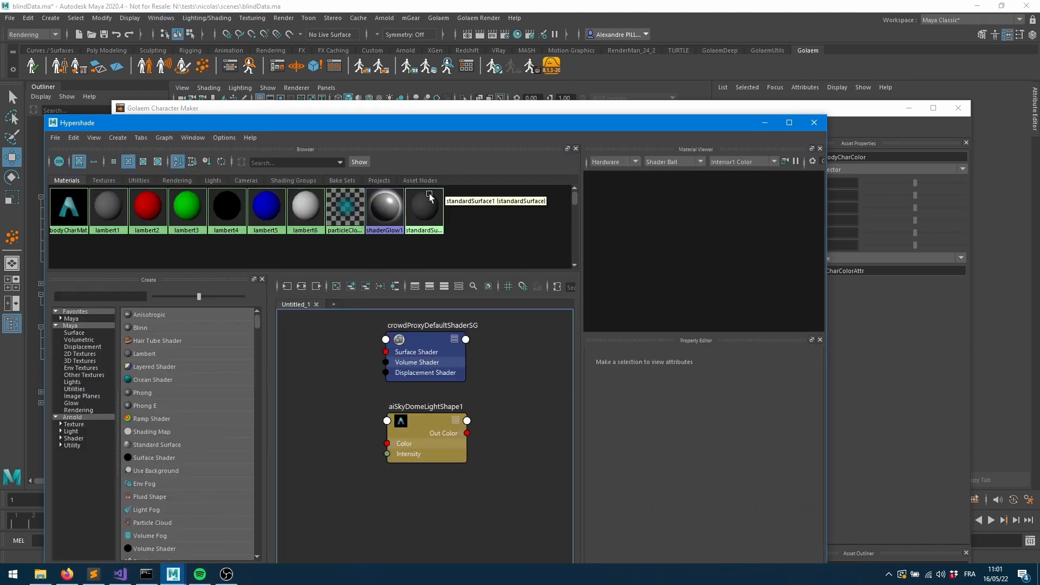
pyautogui.click(69, 208)
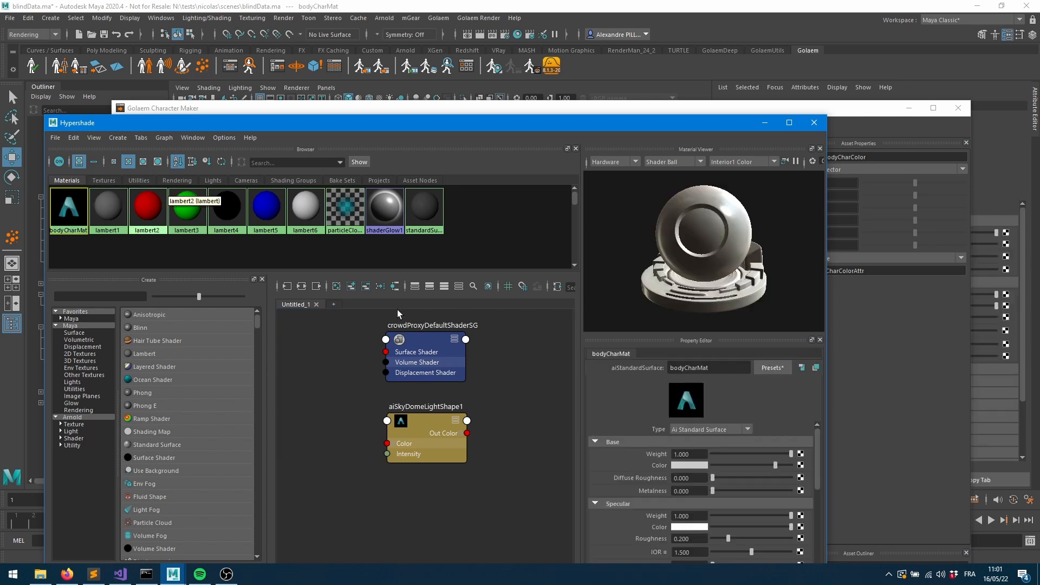
pyautogui.click(302, 286)
pyautogui.keyDown('alt'); pyautogui.moveTo(429, 411); pyautogui.dragTo(551, 430, button='middle'); pyautogui.keyUp('alt')
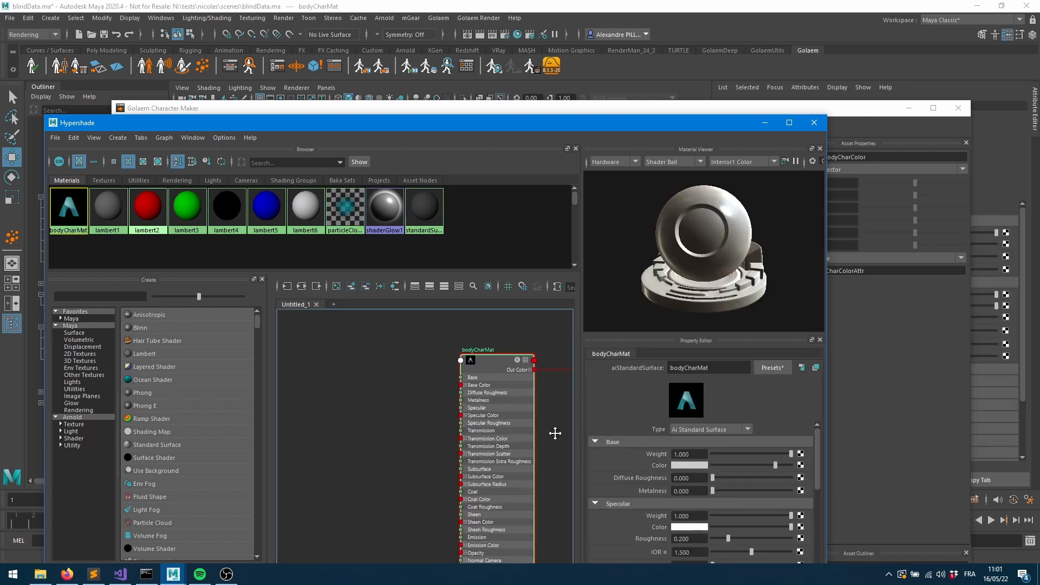
pyautogui.scroll(2, 514, 436)
pyautogui.scroll(-2, 491, 434)
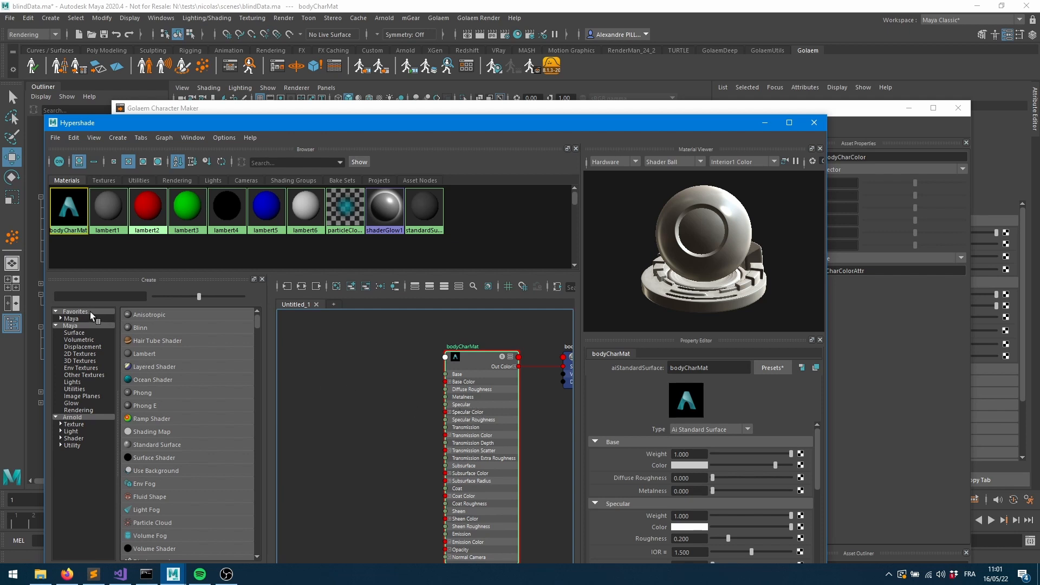
# Step: Create an aiUserDataVector node and connect its Out Value to bodyCharMat's Base Color
pyautogui.moveTo(716, 129); pyautogui.dragTo(628, 223)
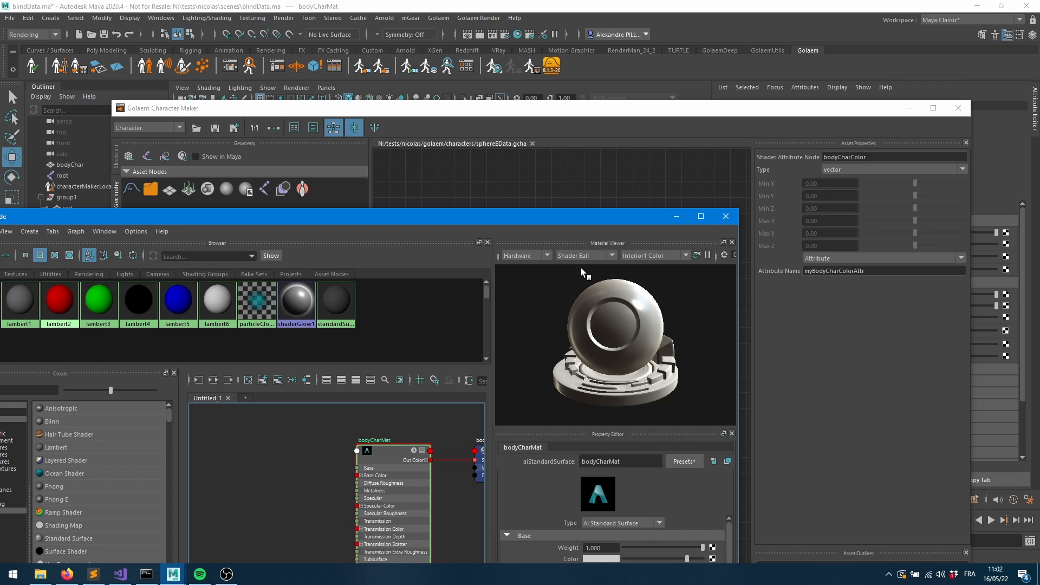
pyautogui.moveTo(272, 217); pyautogui.dragTo(387, 150)
pyautogui.click(91, 324)
pyautogui.write('aiUser')
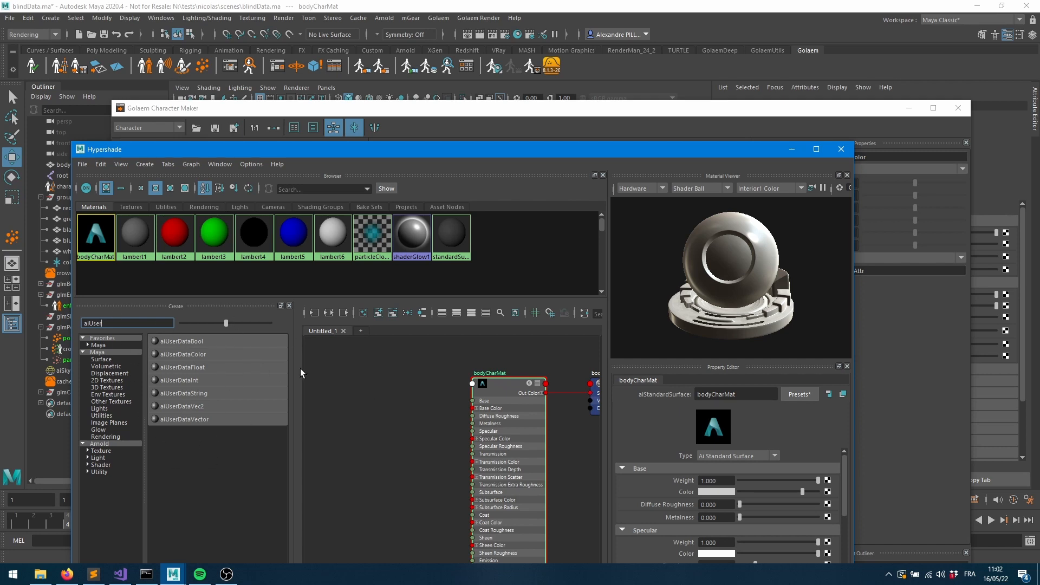
pyautogui.click(184, 419)
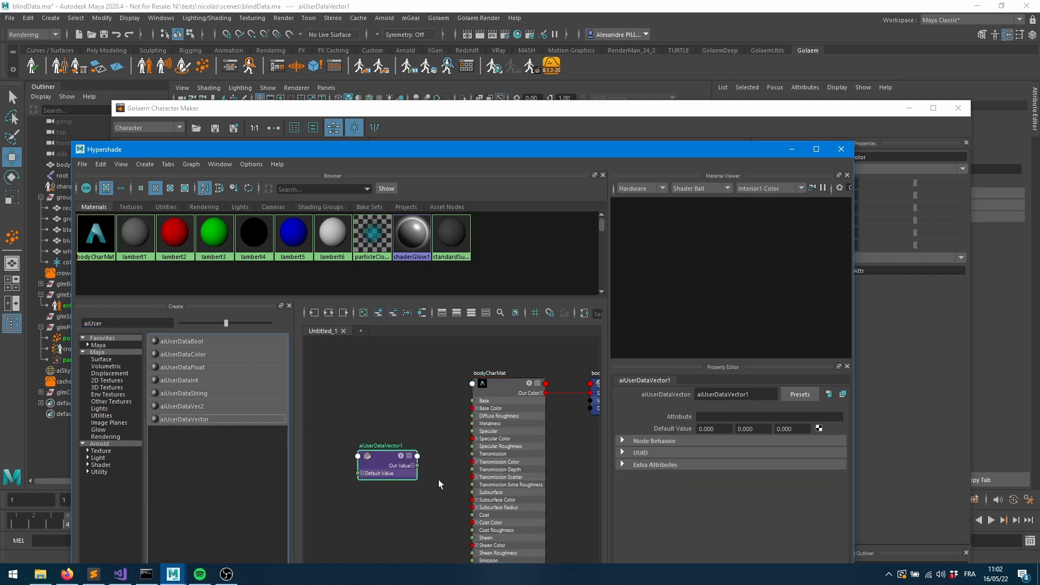
pyautogui.moveTo(417, 466); pyautogui.dragTo(476, 409)
pyautogui.moveTo(389, 456); pyautogui.dragTo(385, 395)
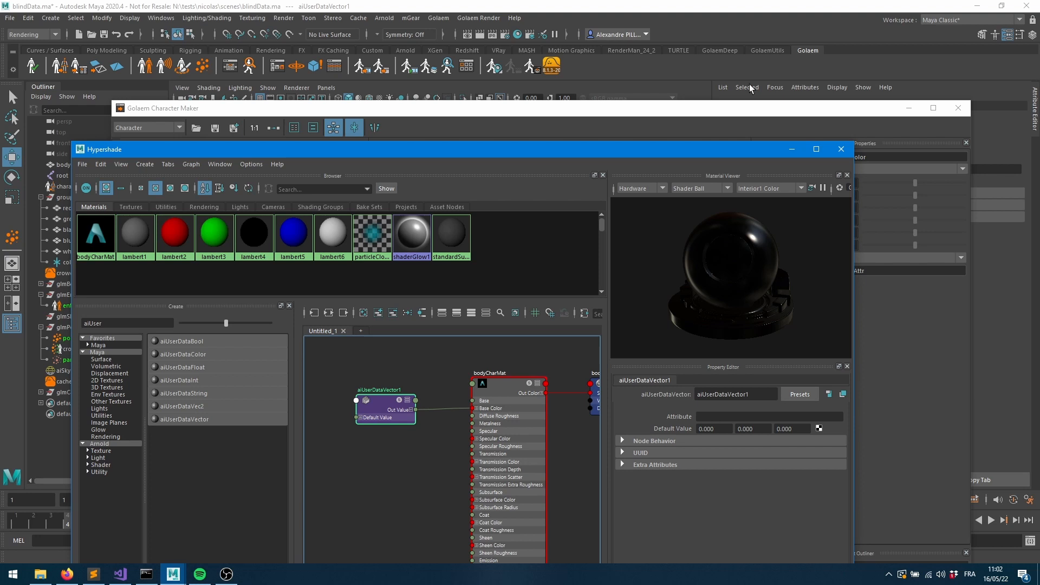
# Step: Compare with the bodyCharColor shader attribute and set the aiUserDataVector node's Attribute to myBodyCharColorAttr
pyautogui.moveTo(723, 154); pyautogui.dragTo(613, 160)
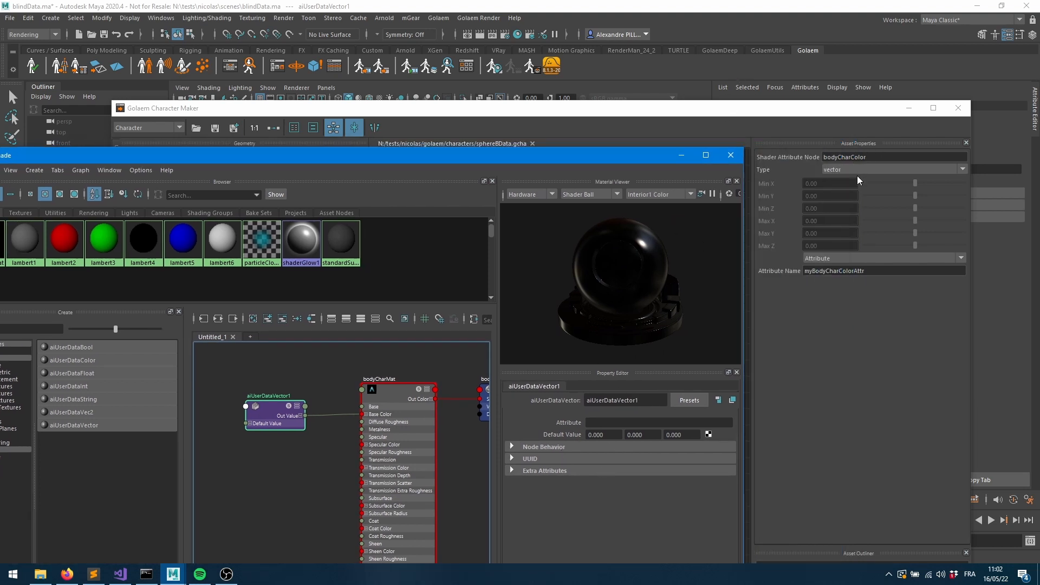
pyautogui.moveTo(592, 158); pyautogui.dragTo(554, 448)
pyautogui.moveTo(495, 301); pyautogui.dragTo(607, 269, button='middle')
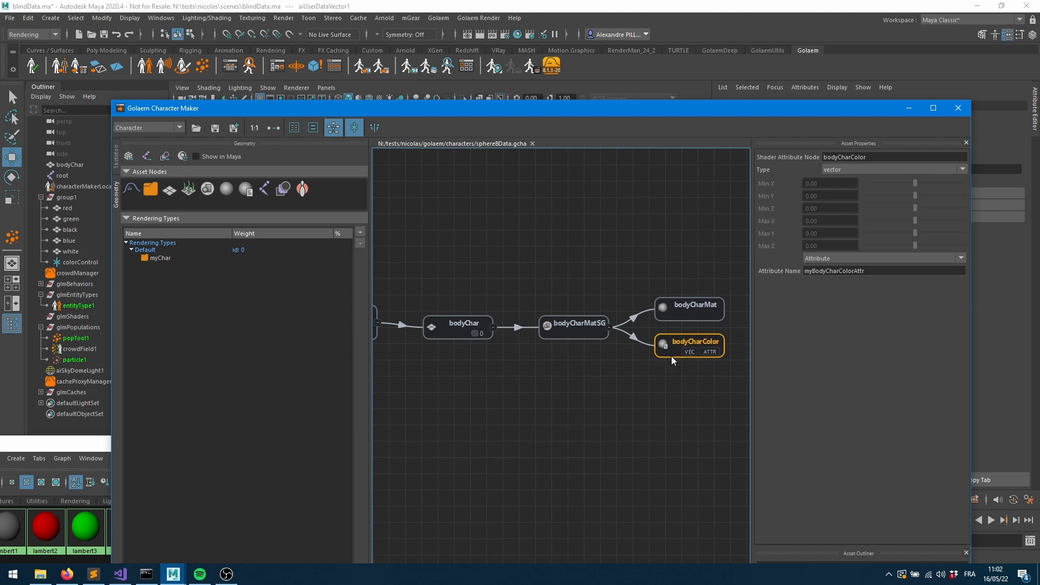
pyautogui.moveTo(72, 442); pyautogui.dragTo(105, 191)
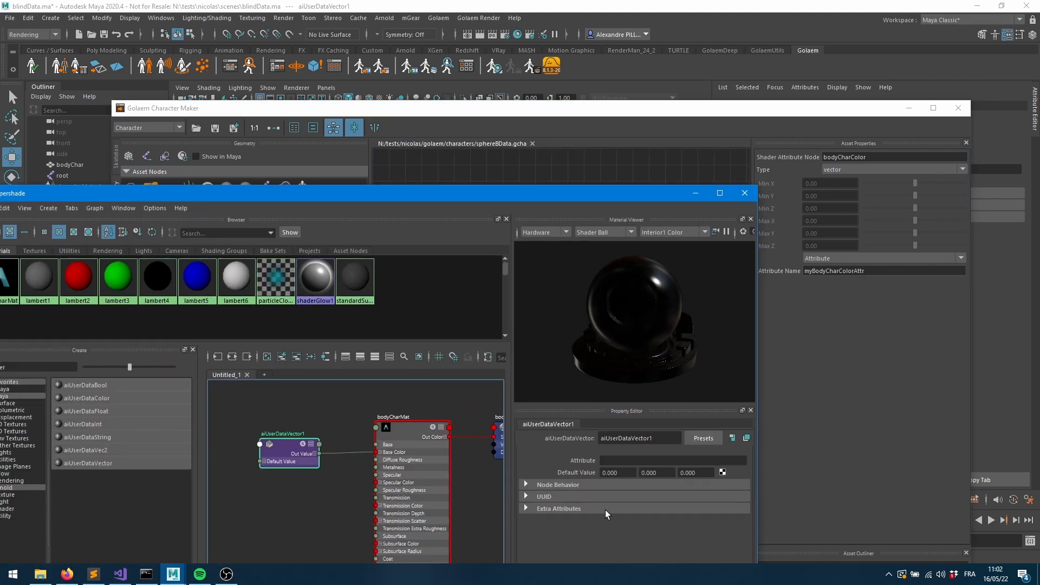
pyautogui.click(614, 461)
pyautogui.hotkey('ctrl', 'v')
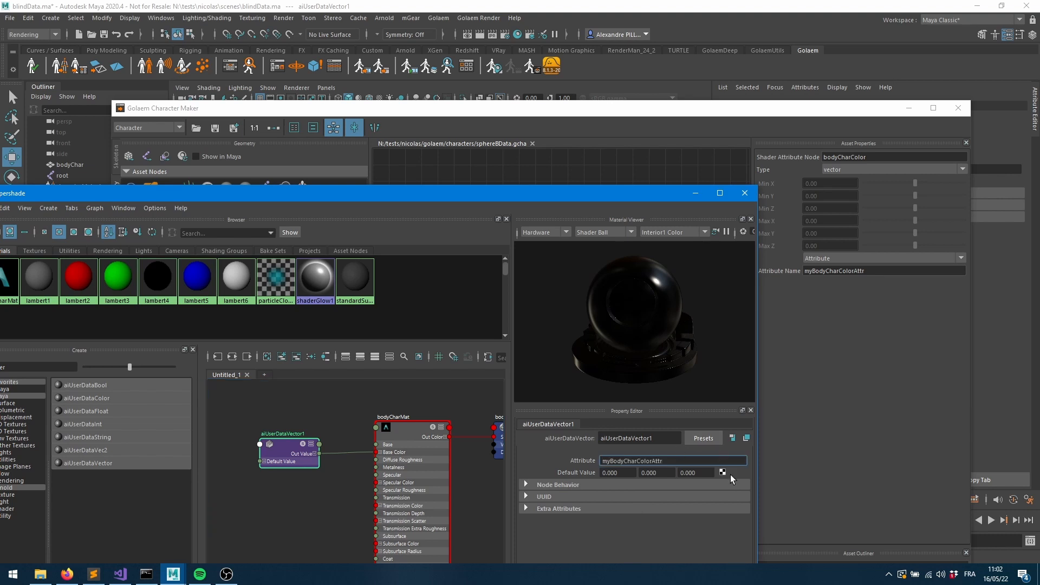
# Step: Change the aiUserDataVector1 node's Attribute to bodyCharColor
pyautogui.press('Home')
pyautogui.press('Delete')
pyautogui.press('Delete')
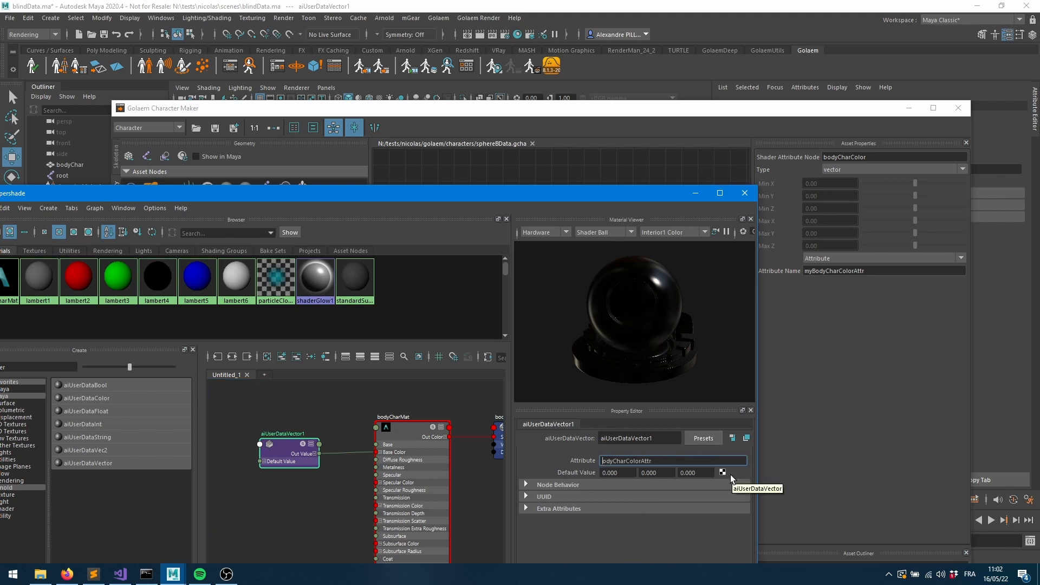
pyautogui.write('b')
pyautogui.press('End')
pyautogui.press('BackSpace')
pyautogui.press('BackSpace')
pyautogui.press('BackSpace')
pyautogui.press('BackSpace')
pyautogui.press('Tab')
pyautogui.click(343, 494)
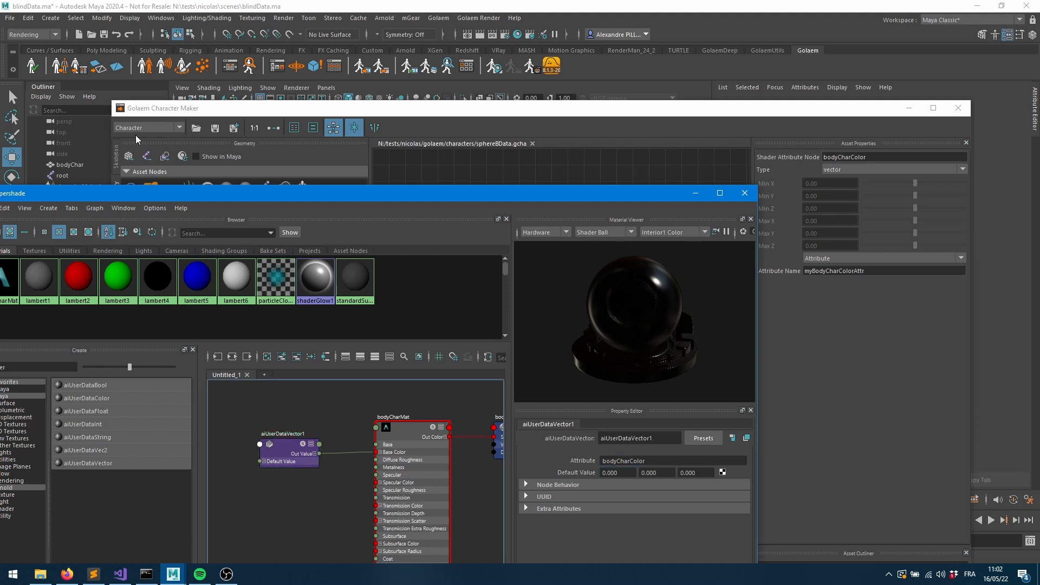
# Step: Reopen the blindData.ma scene, saving the pending changes first
pyautogui.click(92, 36)
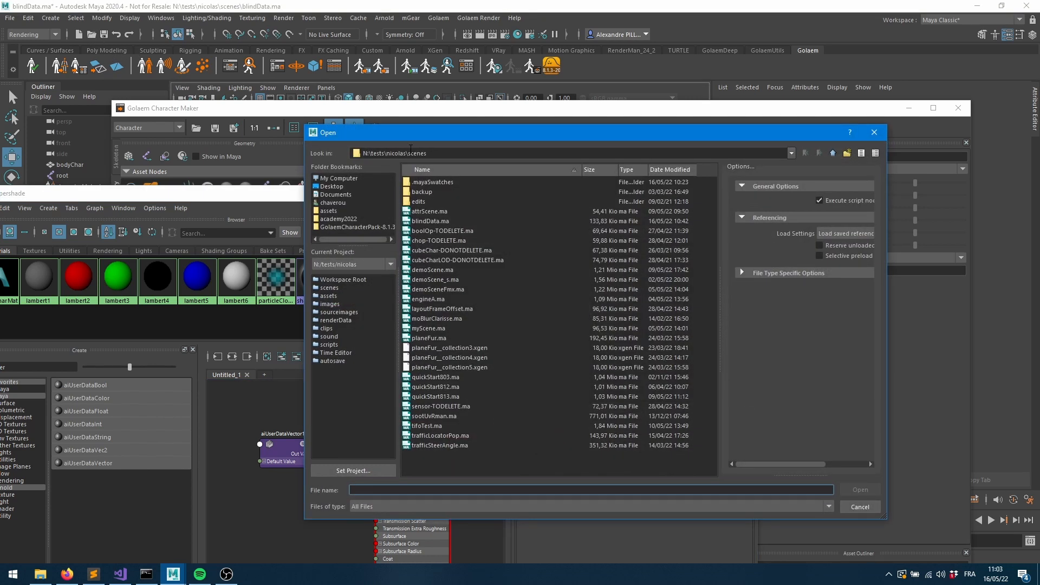
pyautogui.doubleClick(427, 221)
pyautogui.click(490, 294)
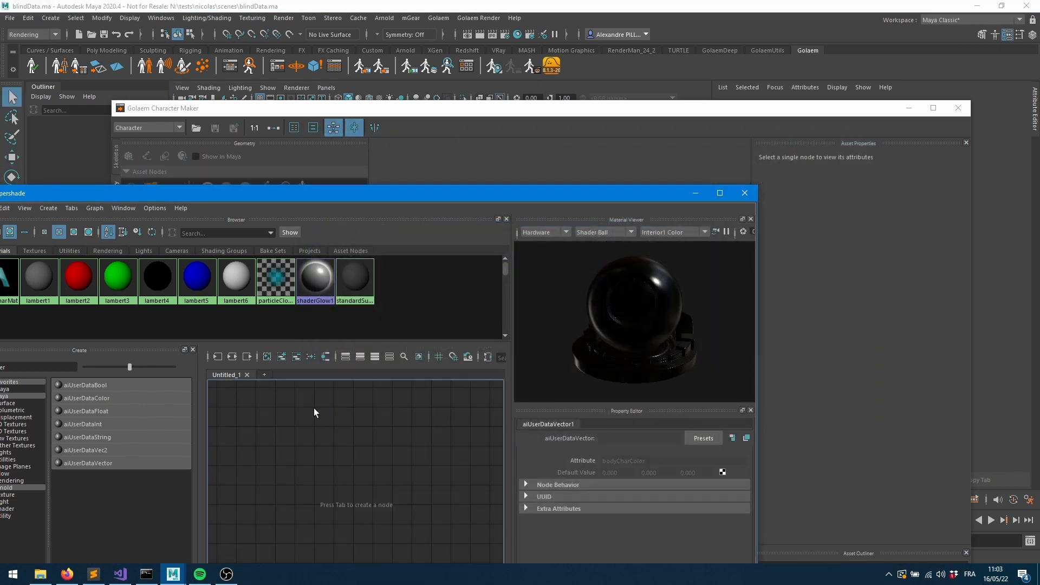
# Step: Set the aiUserDataVector1 node's Default Value to 1, 1, 1
pyautogui.click(285, 448)
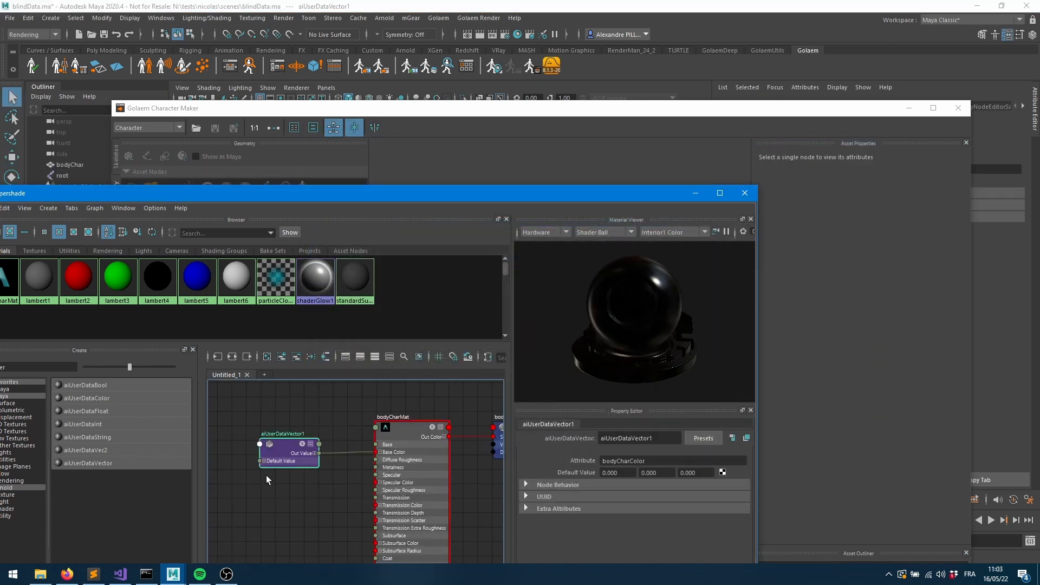
pyautogui.click(628, 473)
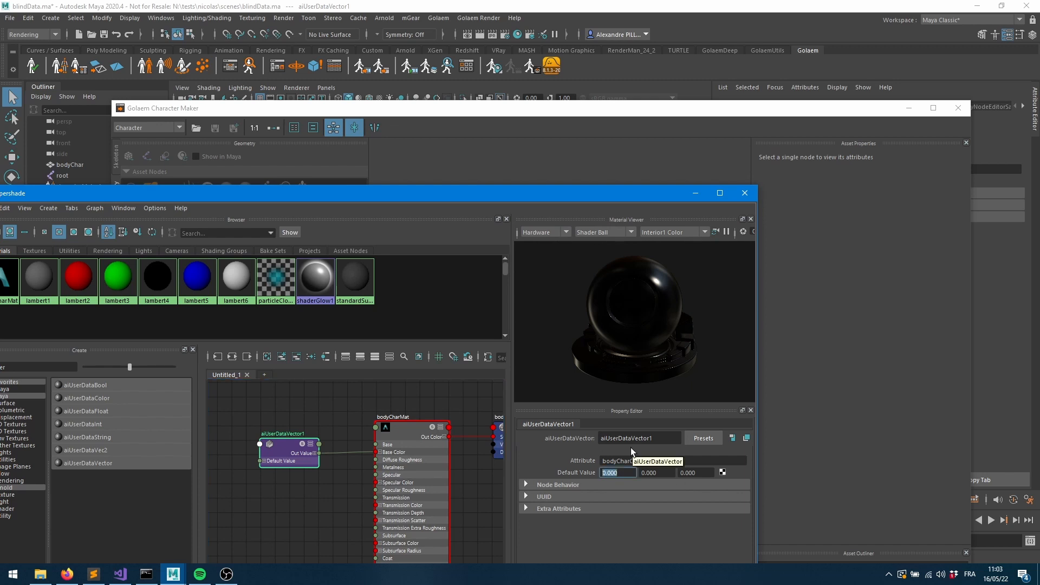
pyautogui.write('1')
pyautogui.press('Tab')
pyautogui.write('1')
pyautogui.press('Tab')
pyautogui.write('1')
pyautogui.press('Tab')
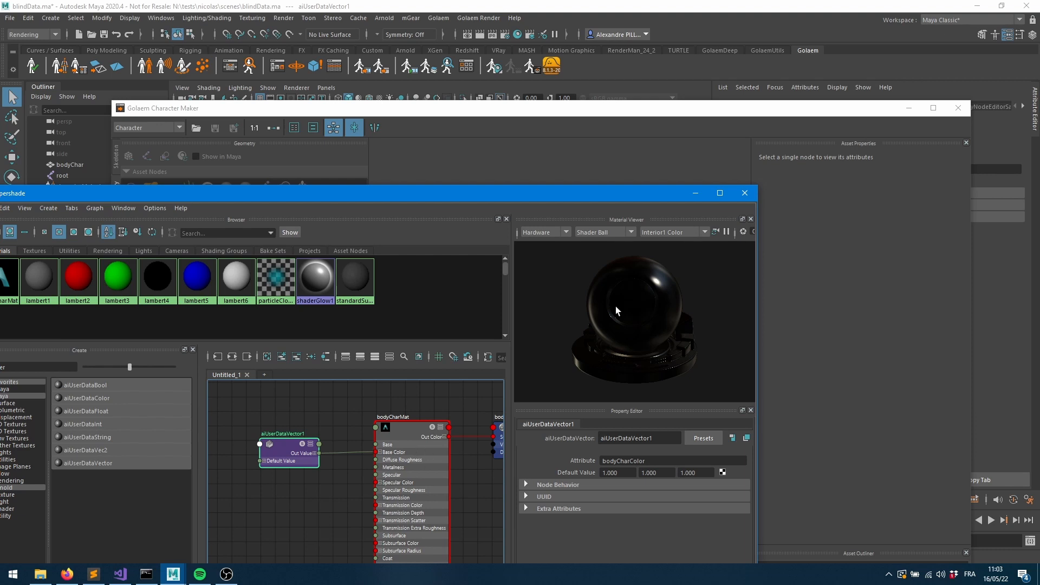
# Step: Close the Hypershade and Character Maker, run the simulation to frame 13, and inspect the sphere characters
pyautogui.click(745, 193)
pyautogui.click(958, 108)
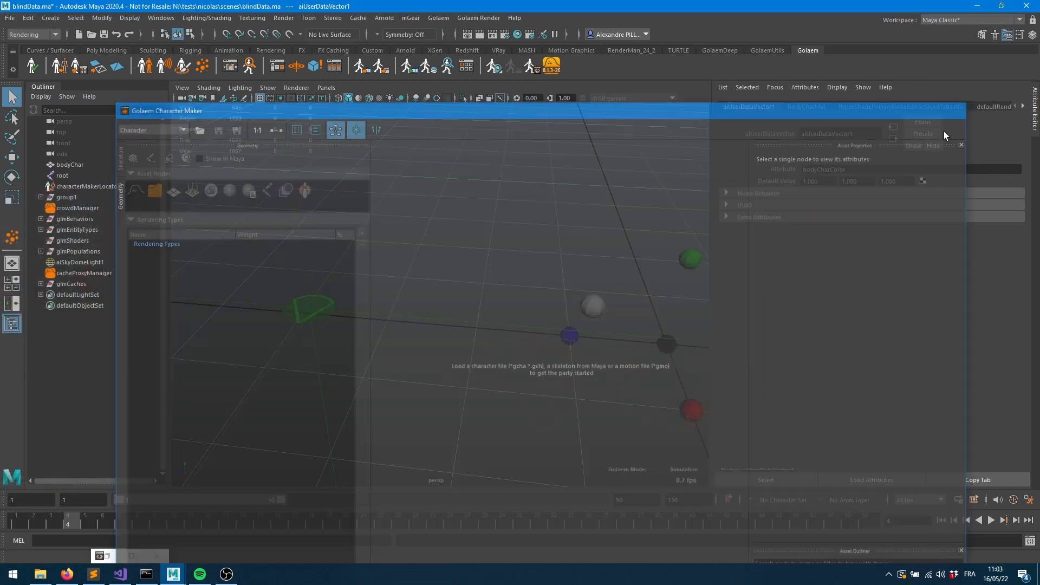
pyautogui.click(992, 520)
pyautogui.click(991, 520)
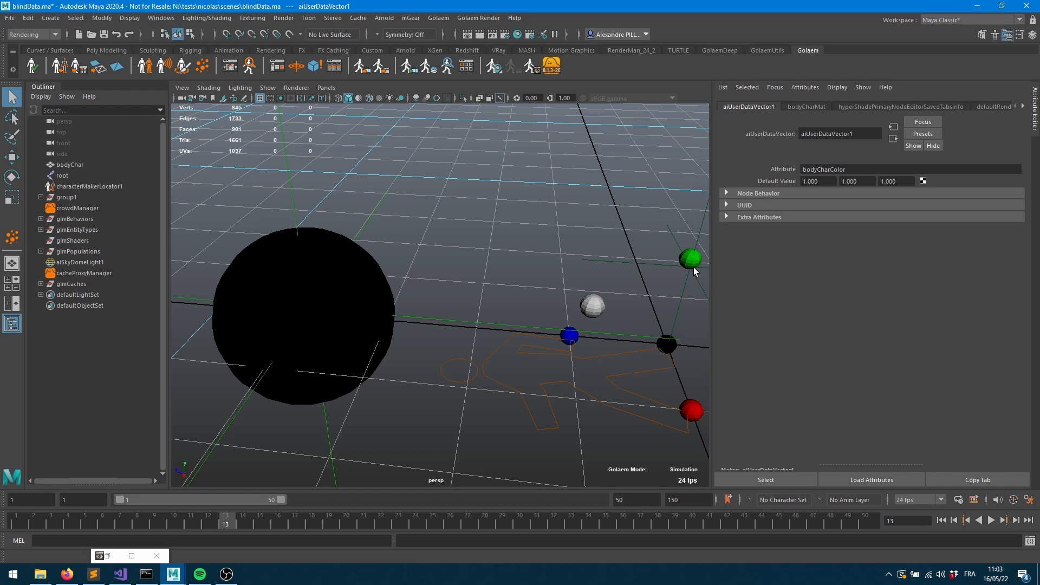
pyautogui.keyDown('alt'); pyautogui.moveTo(657, 297); pyautogui.dragTo(437, 336); pyautogui.keyUp('alt')
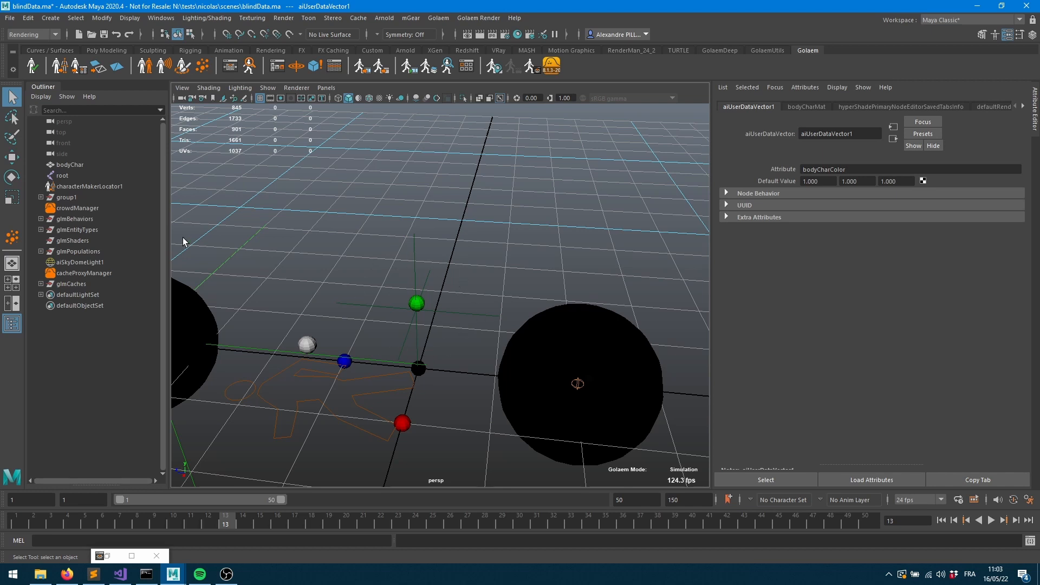
pyautogui.click(61, 66)
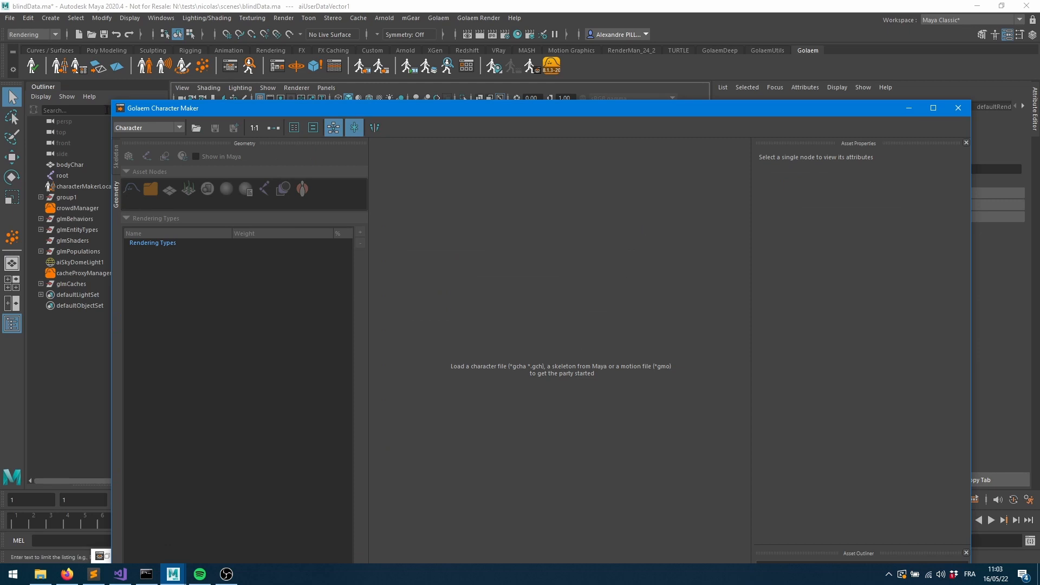
pyautogui.click(195, 126)
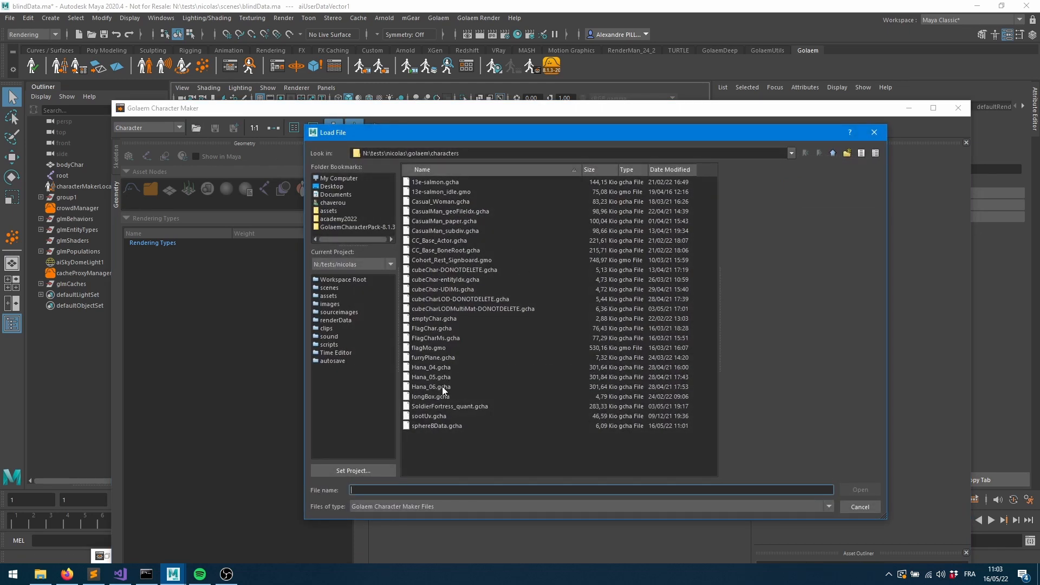
pyautogui.click(328, 280)
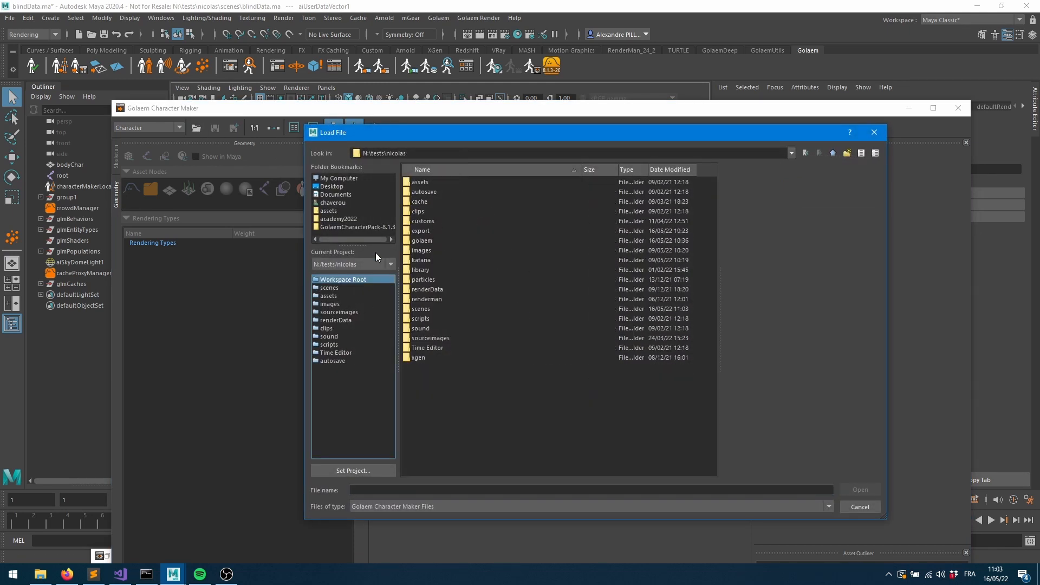
pyautogui.click(865, 507)
pyautogui.click(958, 108)
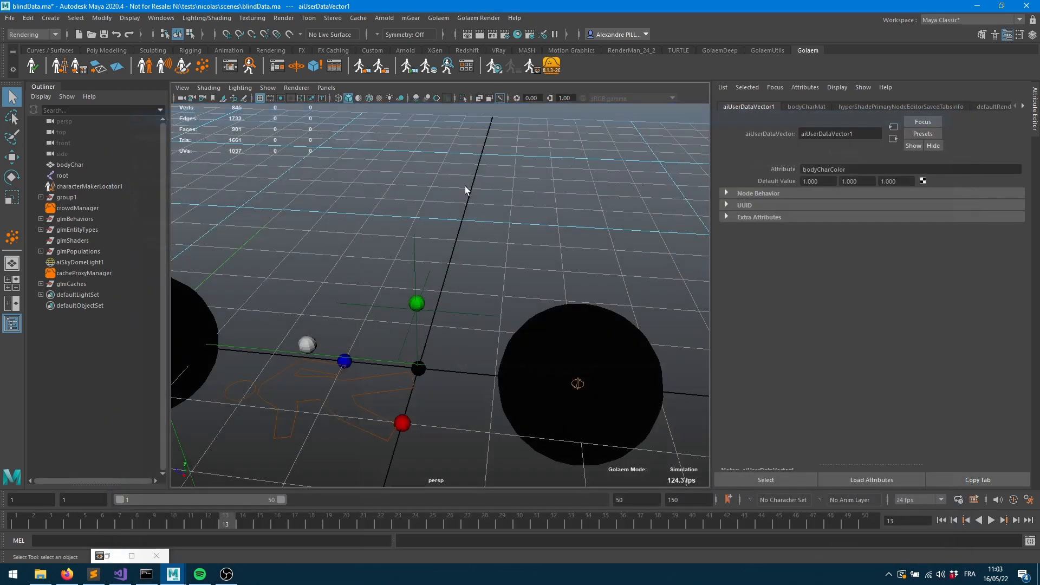
# Step: Open entityType1's character file in the Character Maker and check the attribute name used by the bodyCharColor shader attribute
pyautogui.click(40, 230)
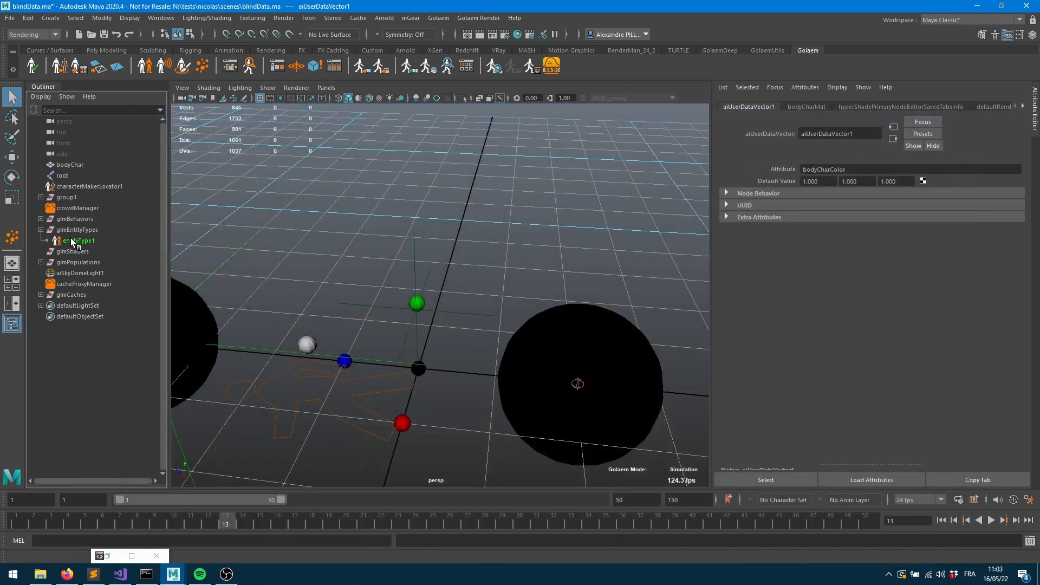
pyautogui.click(76, 240)
pyautogui.click(1017, 190)
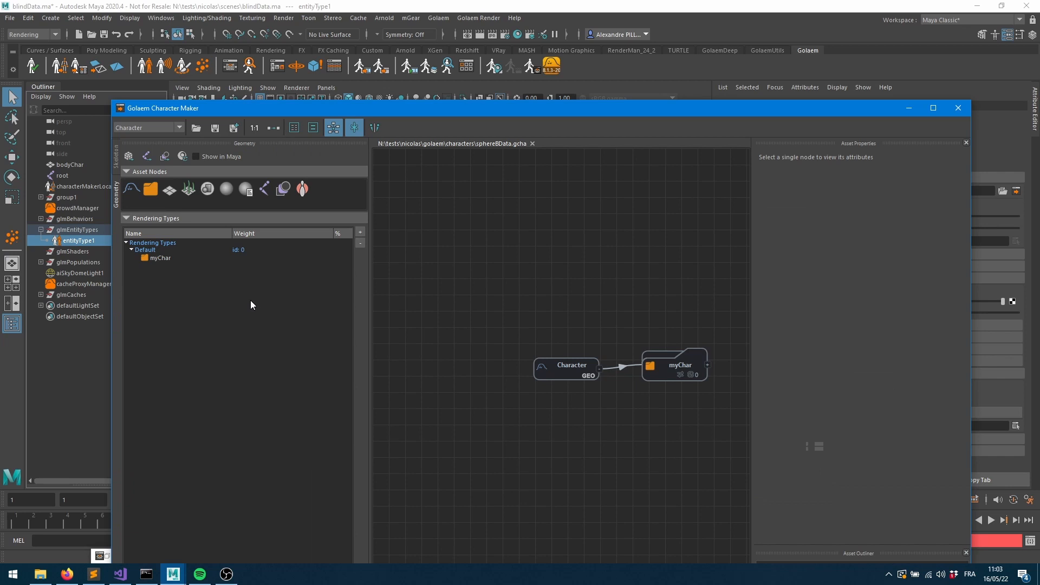
pyautogui.moveTo(628, 319); pyautogui.dragTo(257, 320, button='middle')
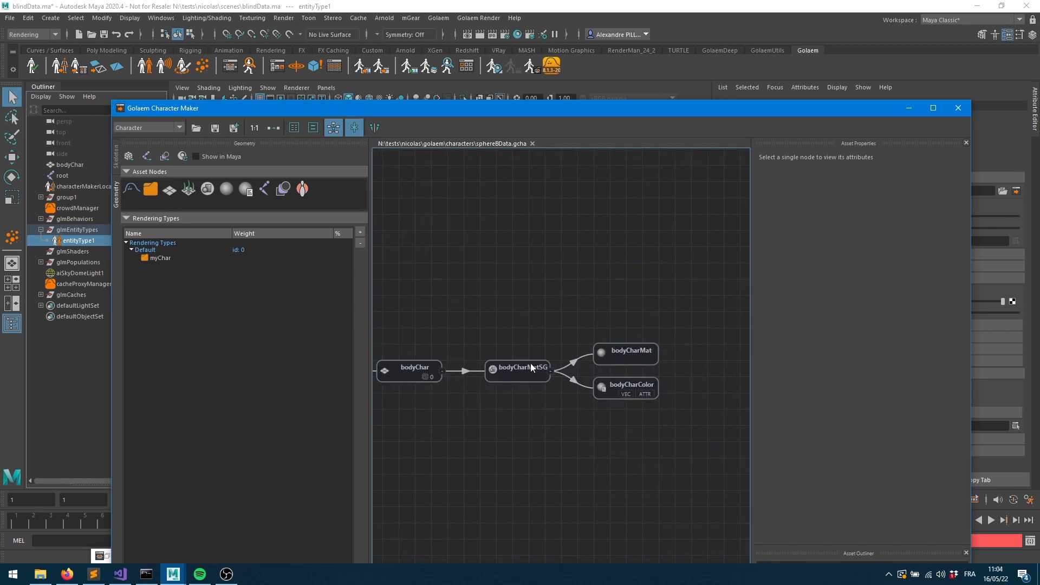
pyautogui.click(611, 385)
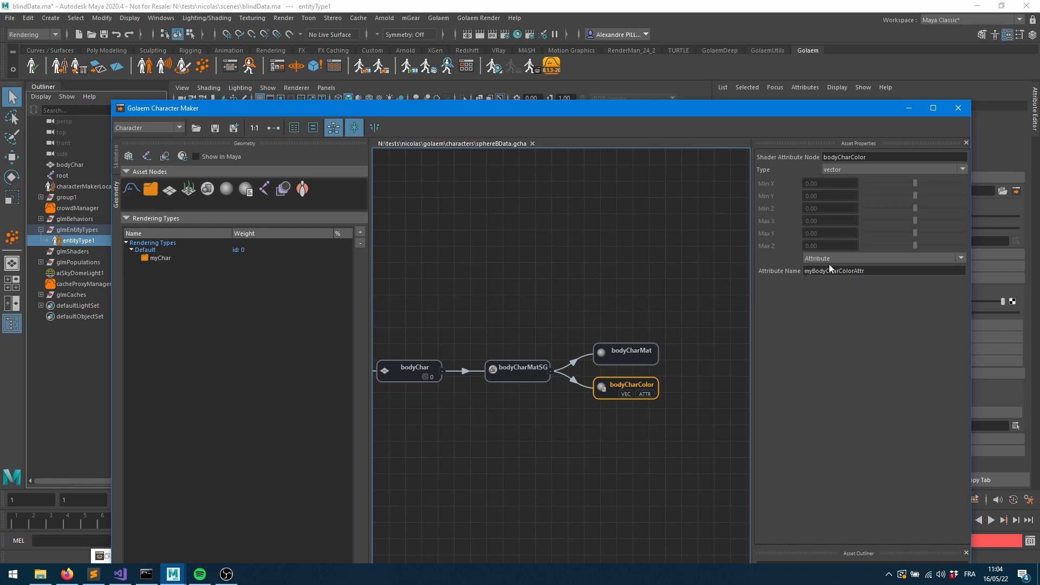
pyautogui.click(904, 114)
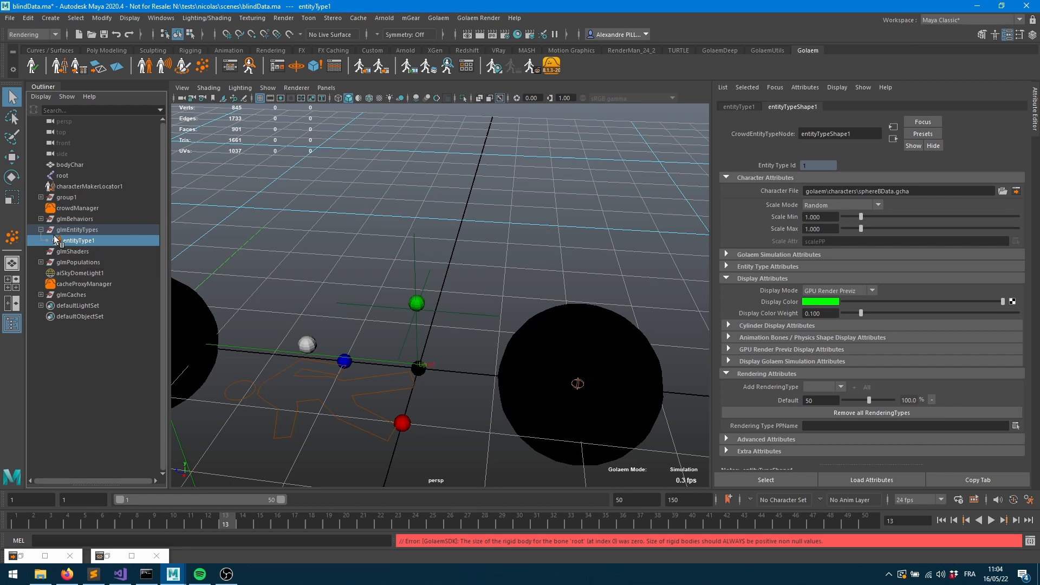
# Step: Add a new entity type attribute to entityTypeShape1 in the Behavior Editor and name it myBodyCharColorAttr
pyautogui.click(233, 66)
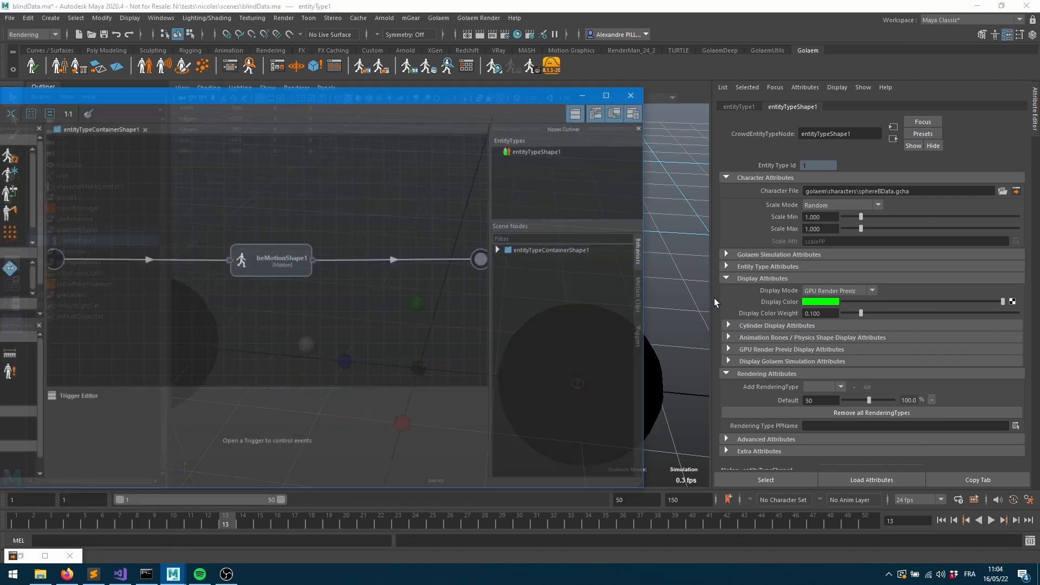
pyautogui.rightClick(530, 134)
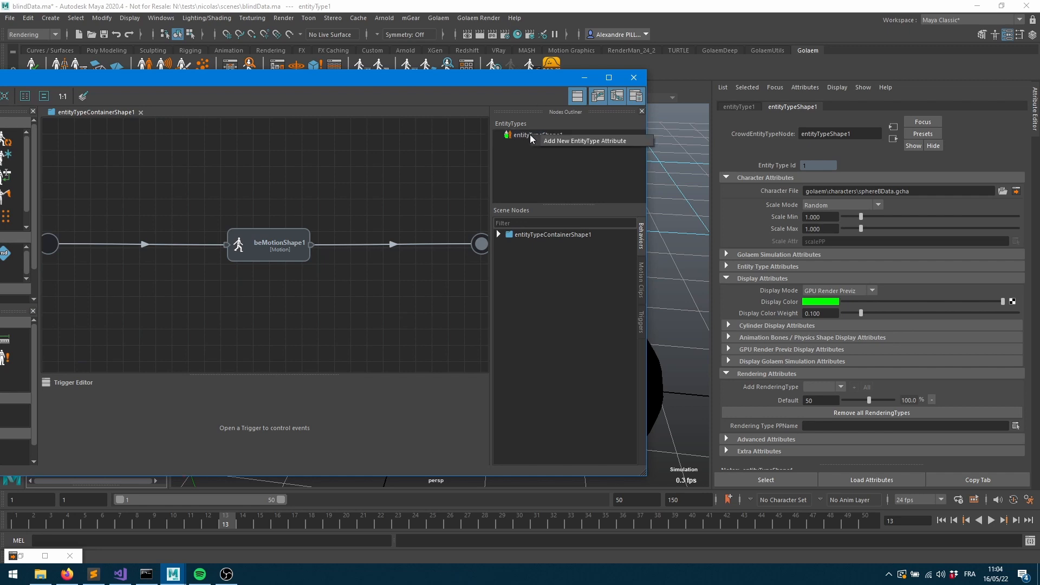
pyautogui.click(574, 140)
pyautogui.click(498, 135)
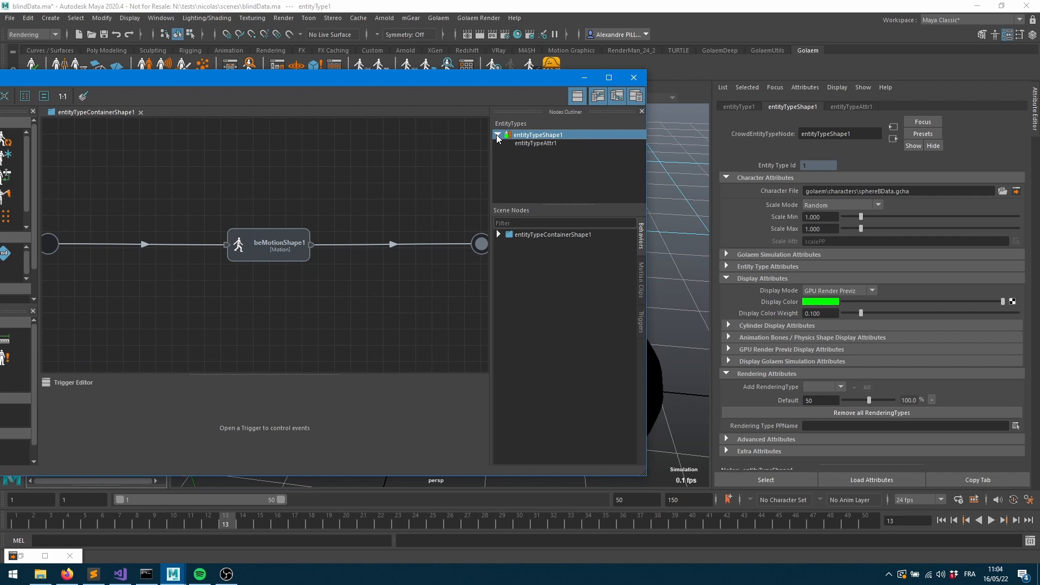
pyautogui.click(521, 142)
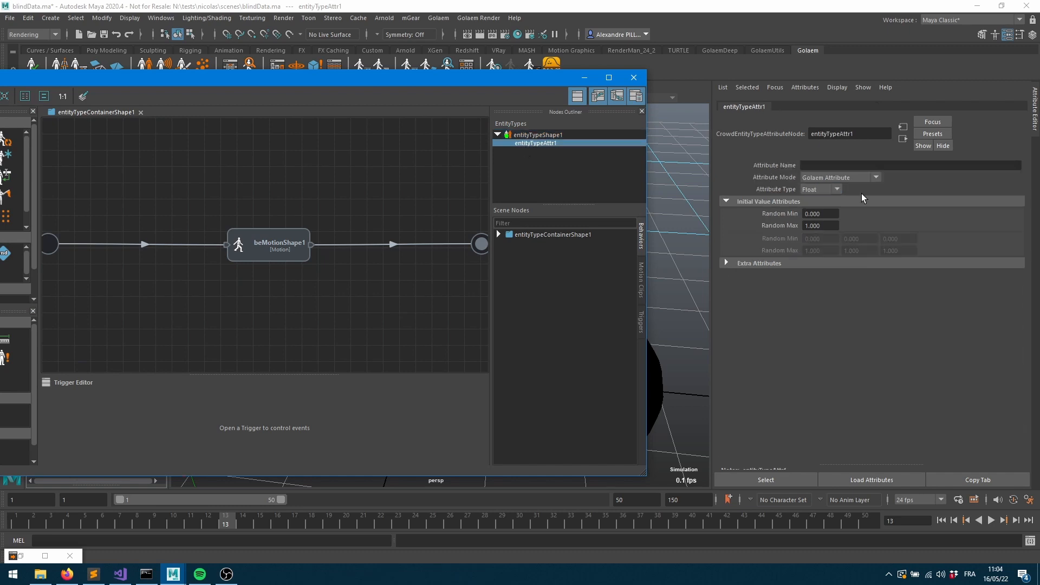
pyautogui.click(823, 165)
pyautogui.write('myBodyCharColorAttr')
pyautogui.press('Return')
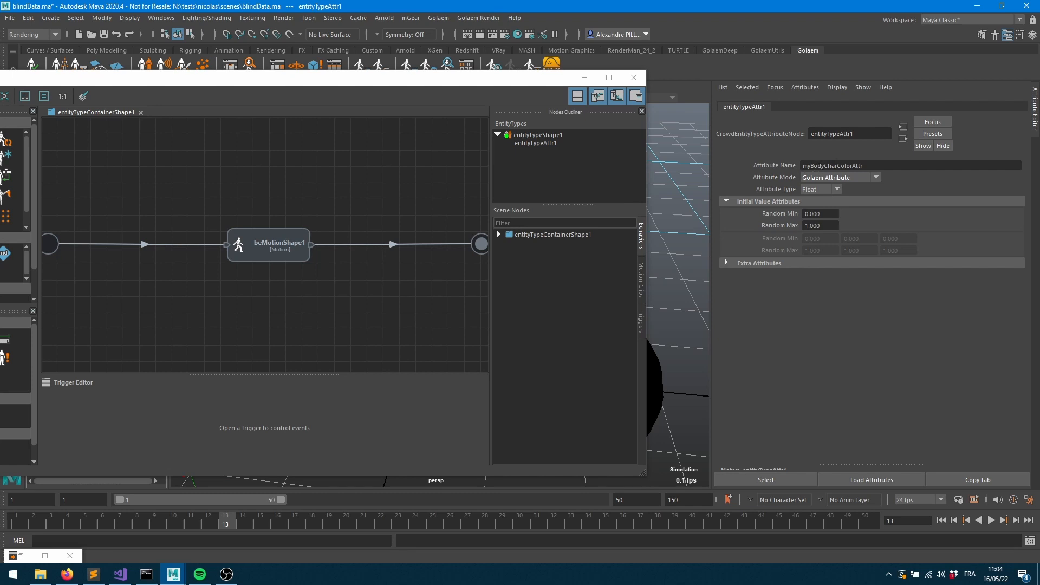
# Step: Make the myBodyCharColorAttr attribute a Vector with Random Min 1, 1, 1, and close the Behavior Editor
pyautogui.click(830, 188)
pyautogui.click(818, 223)
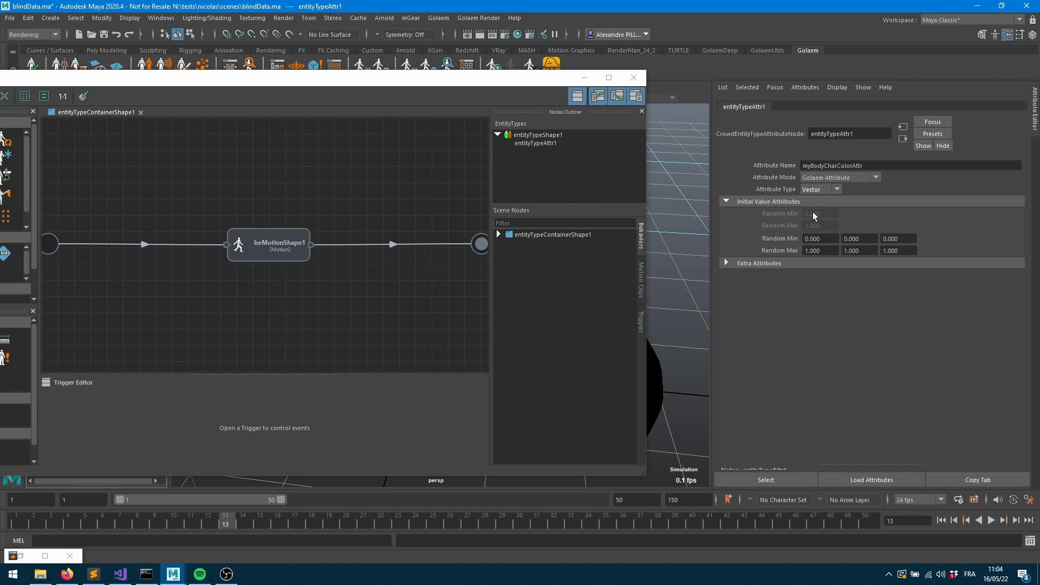
pyautogui.press('Tab')
pyautogui.write('1')
pyautogui.press('Tab')
pyautogui.write('1')
pyautogui.press('Tab')
pyautogui.write('1')
pyautogui.press('Tab')
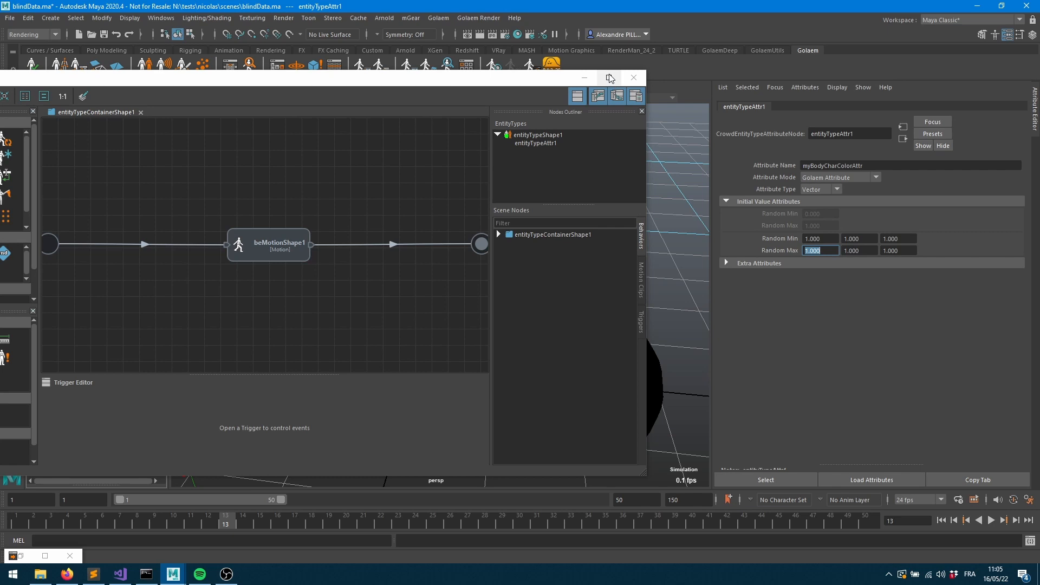
pyautogui.click(632, 77)
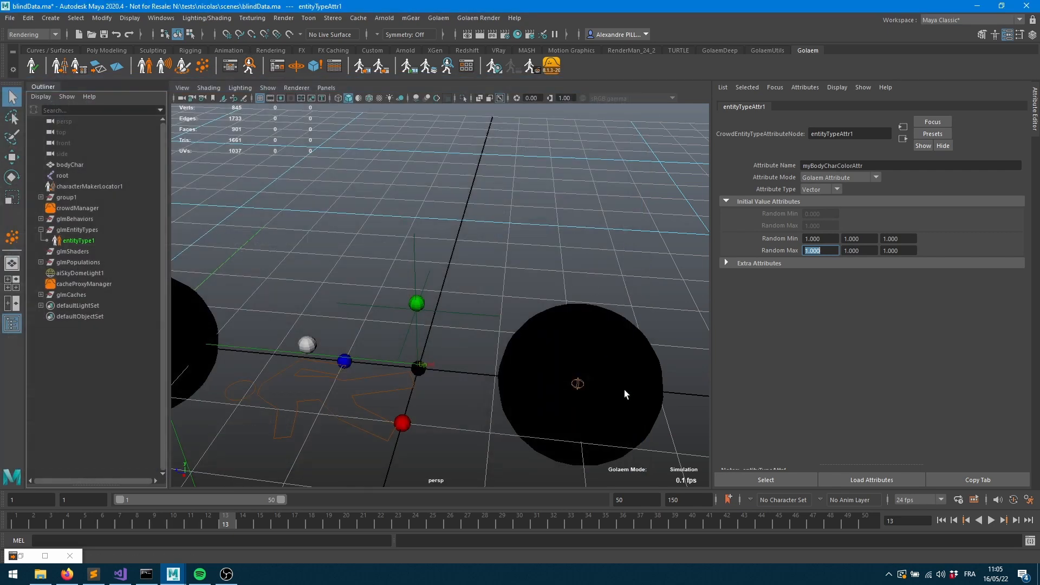
# Step: Add myBodyCharColorAttr to the attributes to export and export the blindData simulation cache of crowdField1 for frames 1 to 50
pyautogui.click(362, 65)
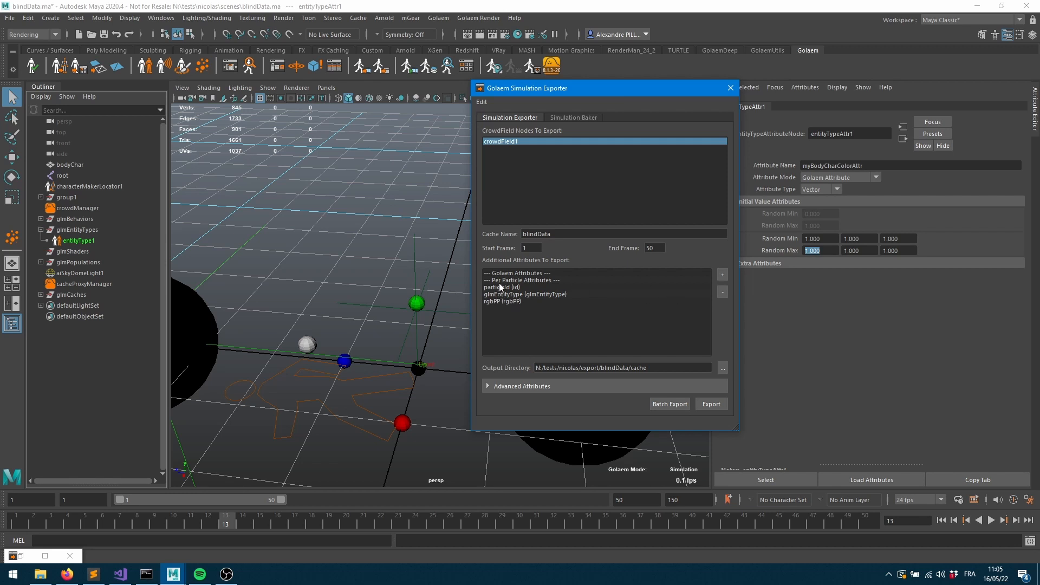
pyautogui.click(723, 276)
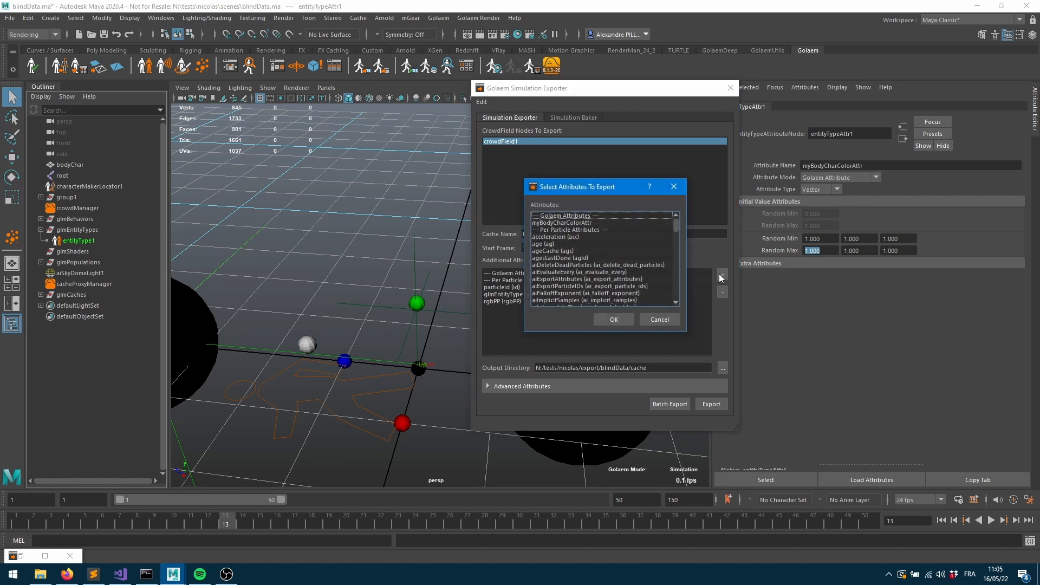
pyautogui.click(545, 223)
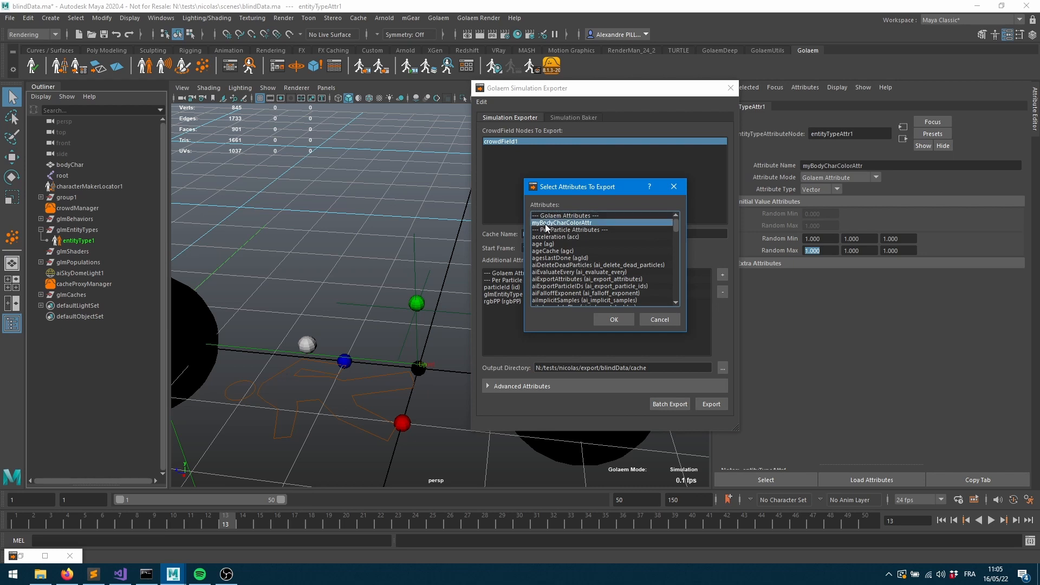
pyautogui.click(623, 320)
pyautogui.click(708, 406)
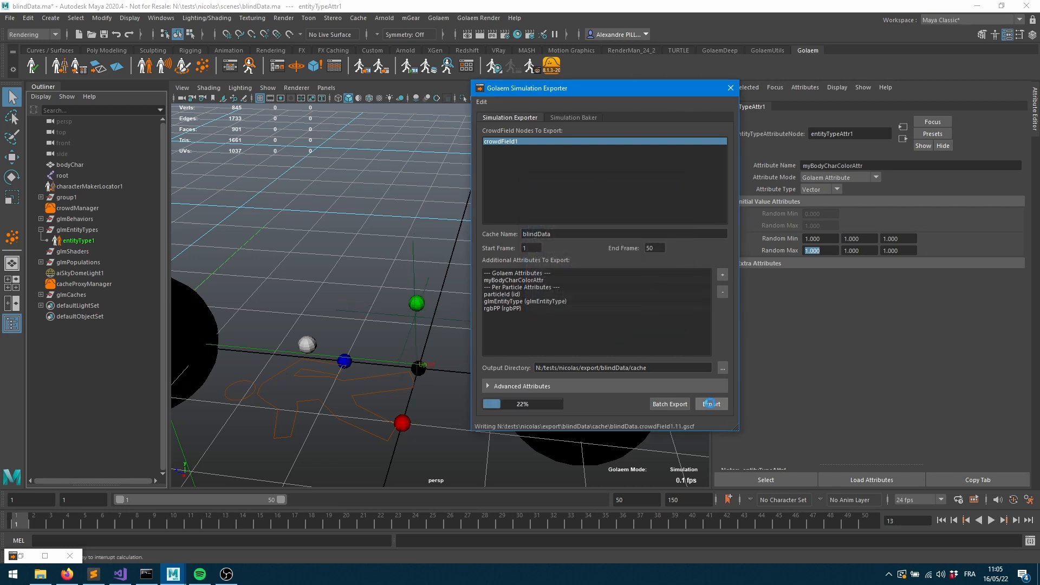
pyautogui.click(730, 88)
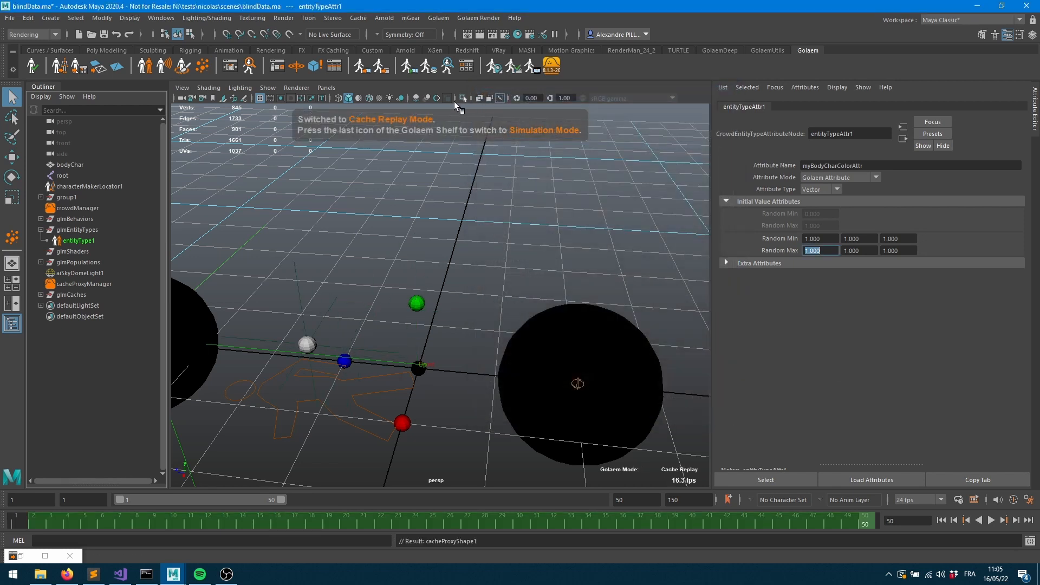
# Step: Frame both sphere characters in the perspective view and render the current frame with Arnold
pyautogui.keyDown('alt'); pyautogui.moveTo(469, 296); pyautogui.dragTo(458, 277); pyautogui.keyUp('alt')
pyautogui.keyDown('alt'); pyautogui.moveTo(267, 356); pyautogui.dragTo(309, 248, button='middle'); pyautogui.keyUp('alt')
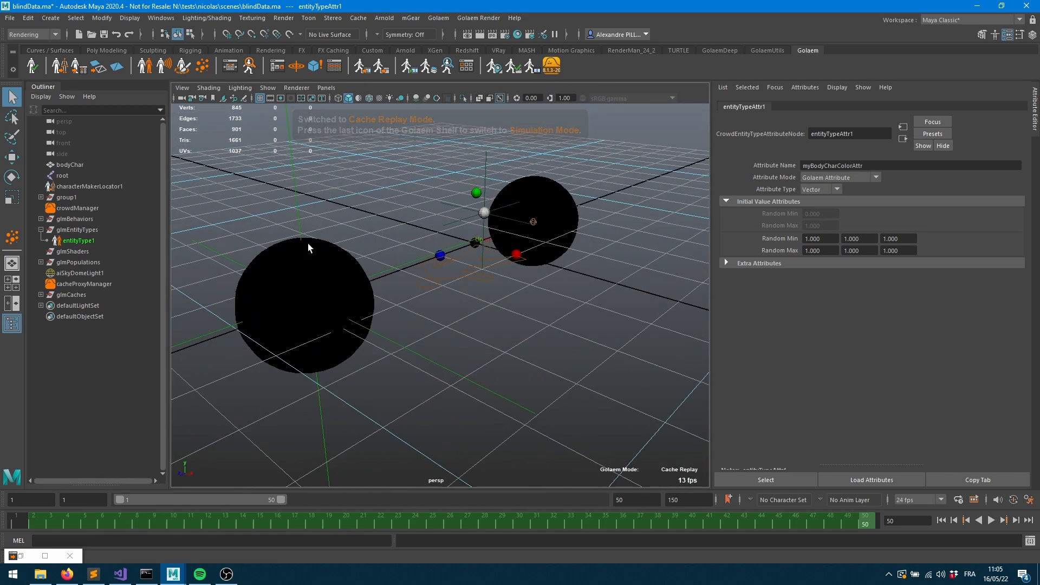
pyautogui.click(481, 33)
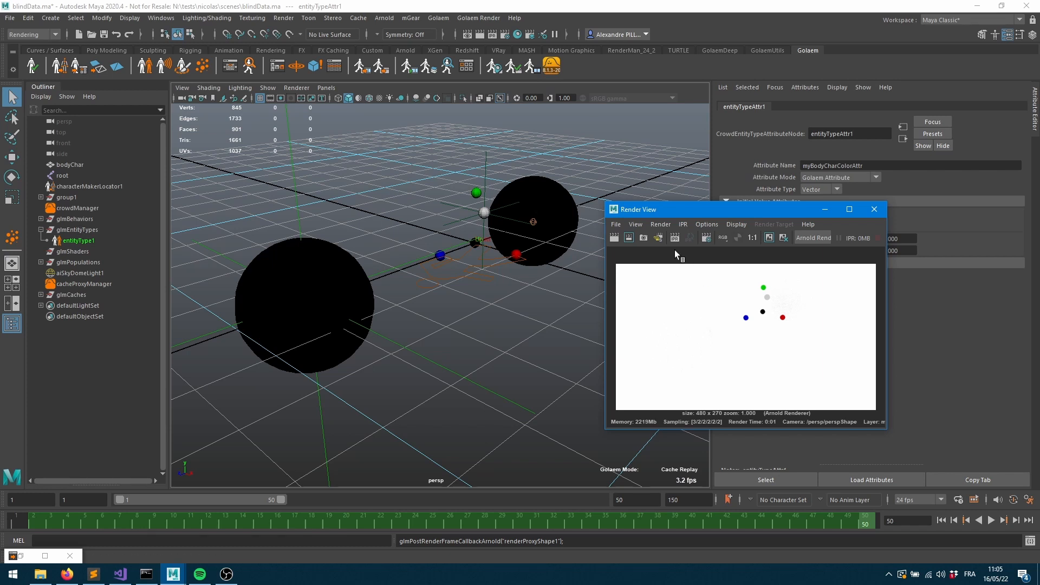
# Step: Create a polygon plane, scale it up as a large ground below the sphere characters, and render the frame with Arnold
pyautogui.click(106, 50)
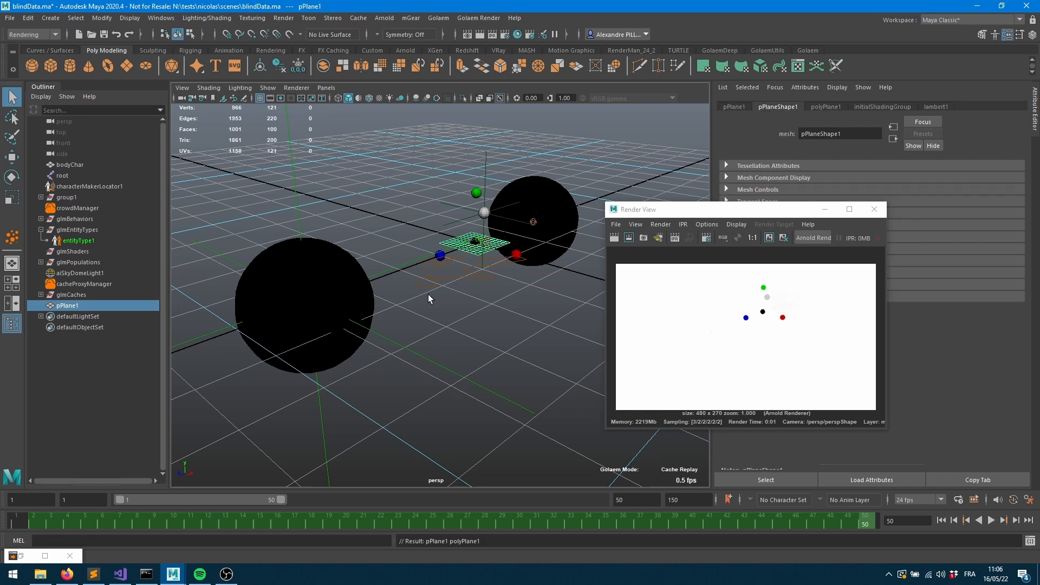
pyautogui.press('r')
pyautogui.moveTo(491, 229); pyautogui.dragTo(686, 188)
pyautogui.press('w')
pyautogui.moveTo(475, 223); pyautogui.dragTo(477, 281)
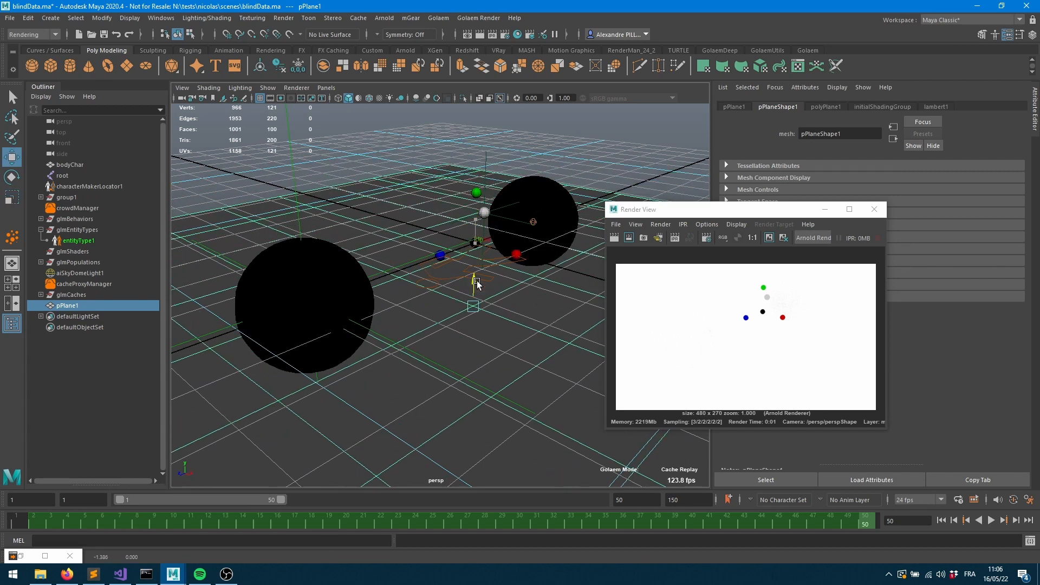
pyautogui.click(480, 34)
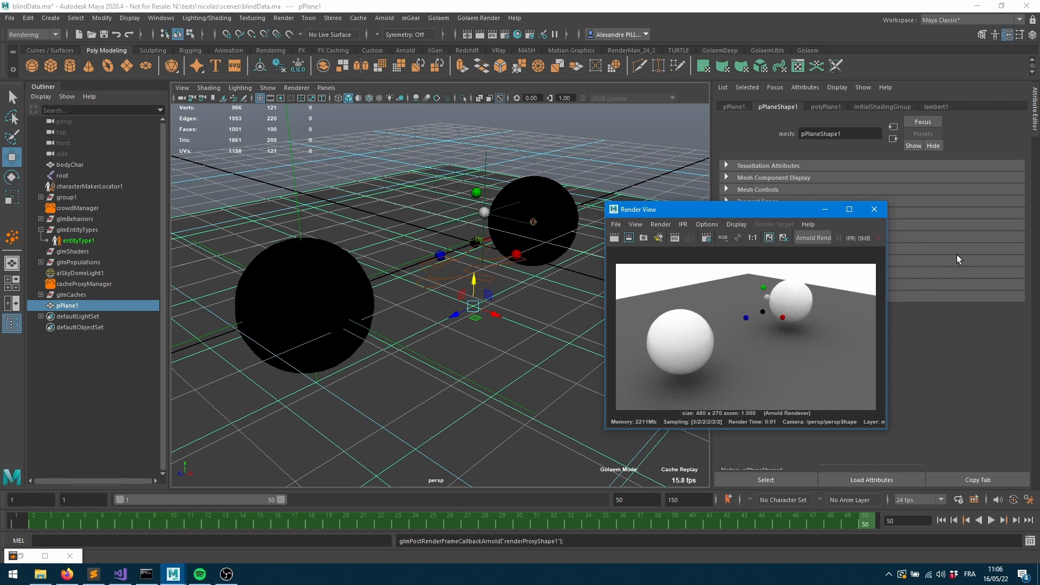
pyautogui.click(875, 210)
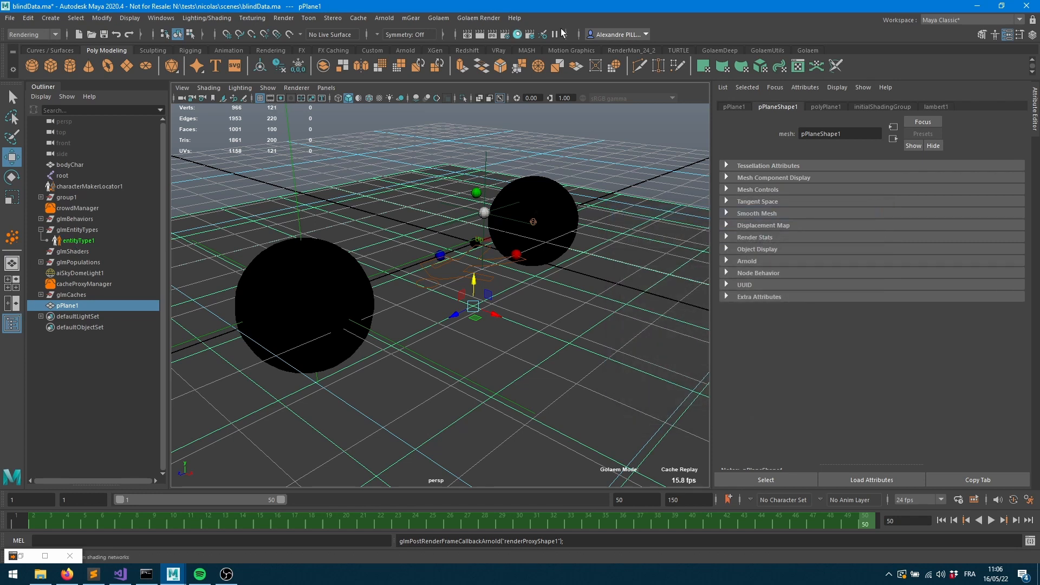
# Step: Set both Random Min and Random Max of the myBodyCharColorAttr entity attribute to 1, 0, 0
pyautogui.click(815, 51)
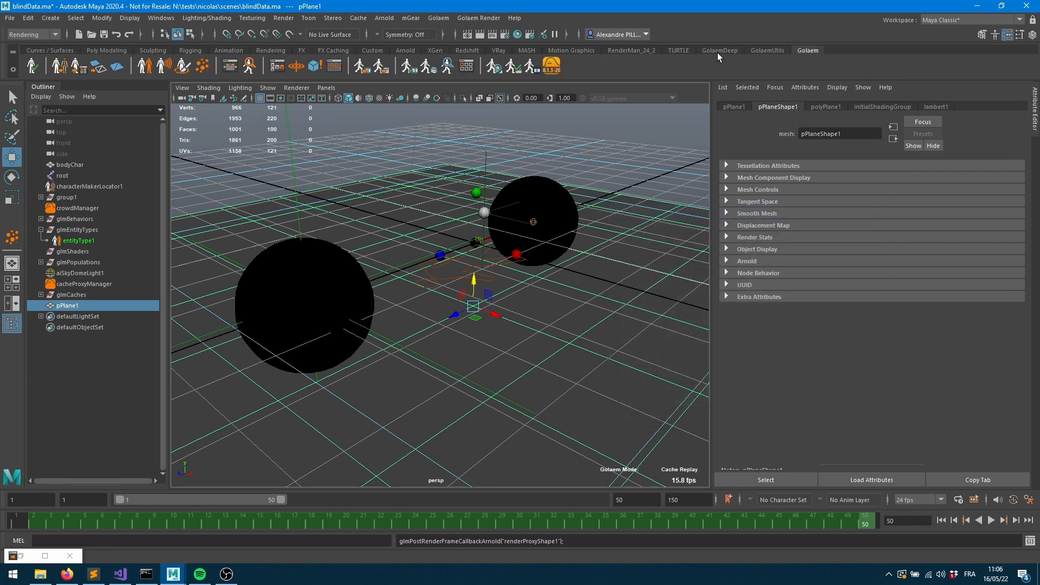
pyautogui.click(226, 70)
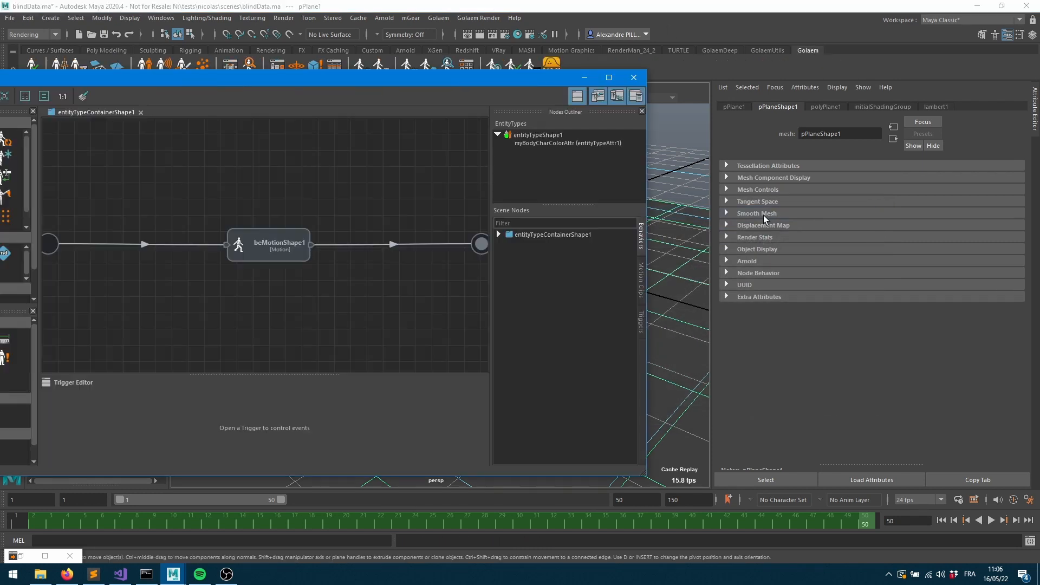
pyautogui.click(553, 142)
pyautogui.click(585, 77)
pyautogui.doubleClick(852, 239)
pyautogui.write('0')
pyautogui.press('Tab')
pyautogui.press('Tab')
pyautogui.press('Tab')
pyautogui.write('0')
pyautogui.press('Tab')
pyautogui.write('0')
pyautogui.click(912, 239)
pyautogui.press('BackSpace')
pyautogui.press('BackSpace')
pyautogui.press('BackSpace')
pyautogui.press('BackSpace')
pyautogui.press('BackSpace')
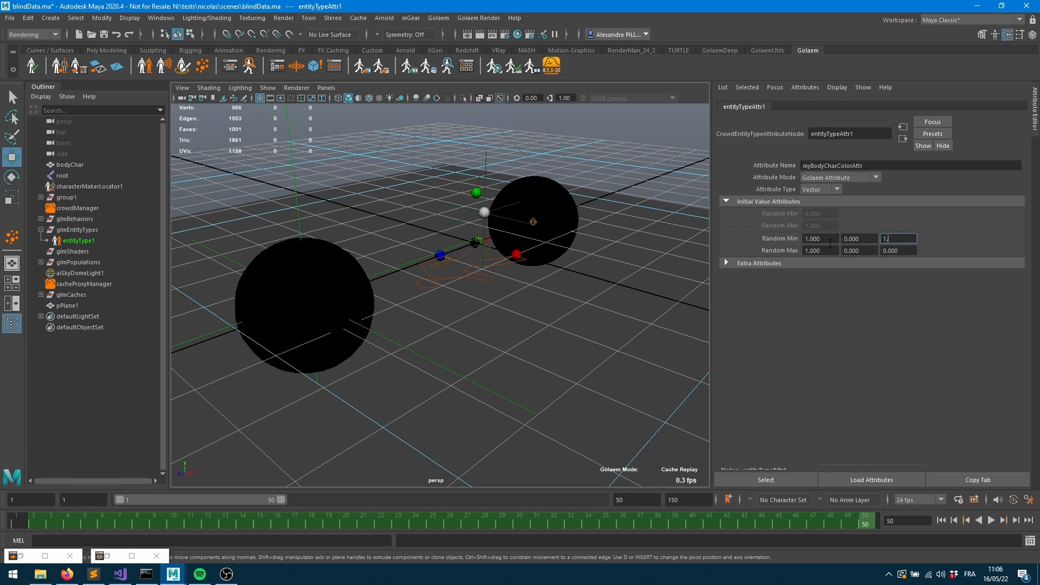
pyautogui.write('0')
pyautogui.press('Tab')
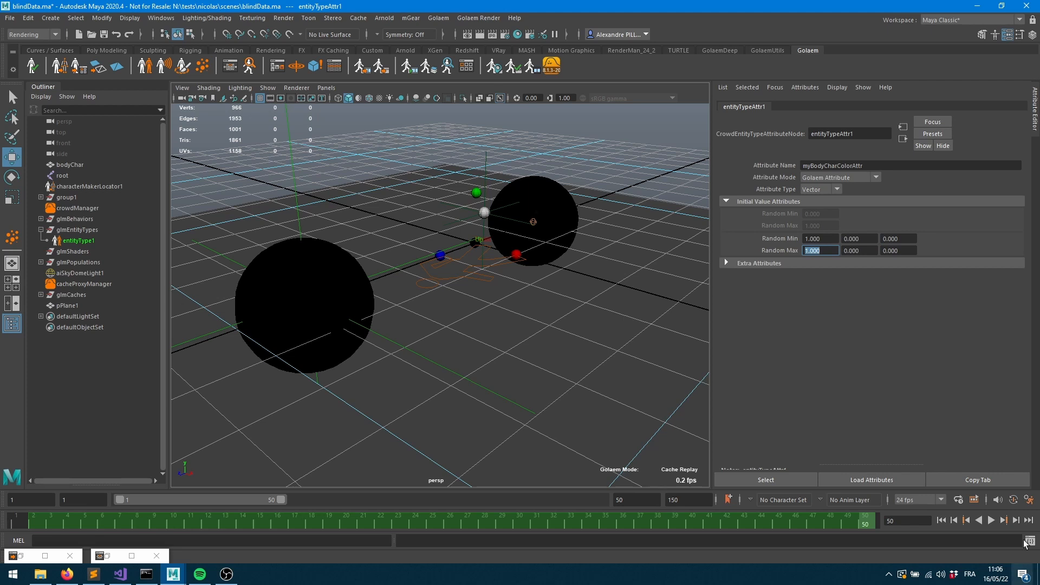
# Step: Re-export the blindData simulation cache of crowdField1 without creating another cache proxy, and render the frame with Arnold
pyautogui.click(407, 67)
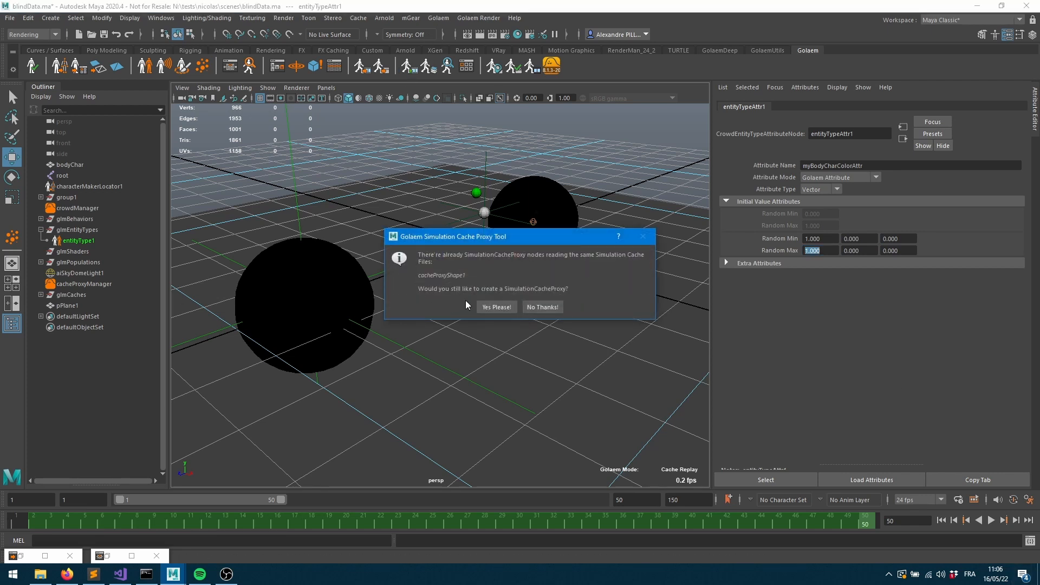
pyautogui.click(543, 307)
pyautogui.click(362, 66)
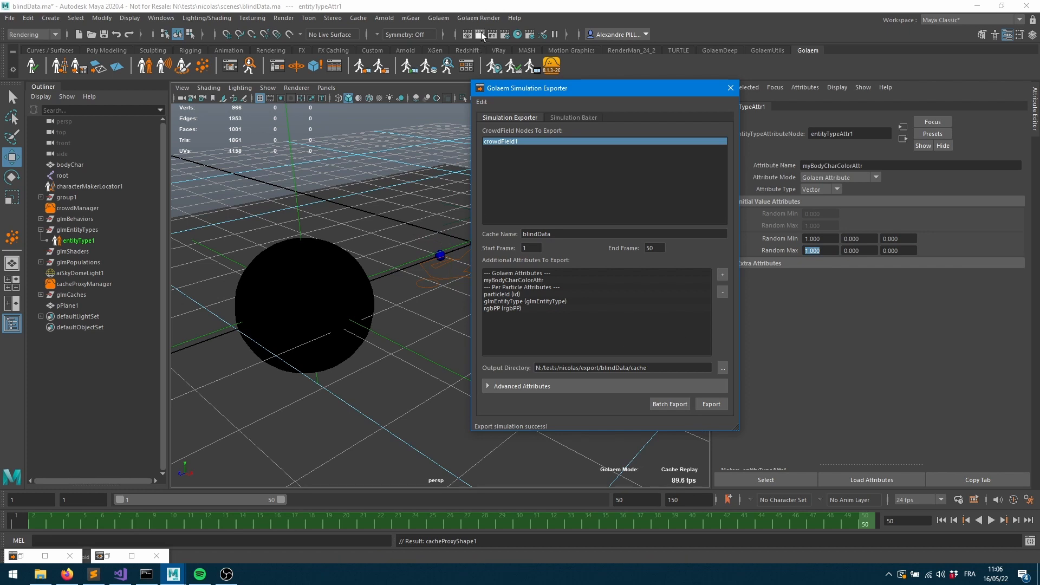
pyautogui.click(480, 34)
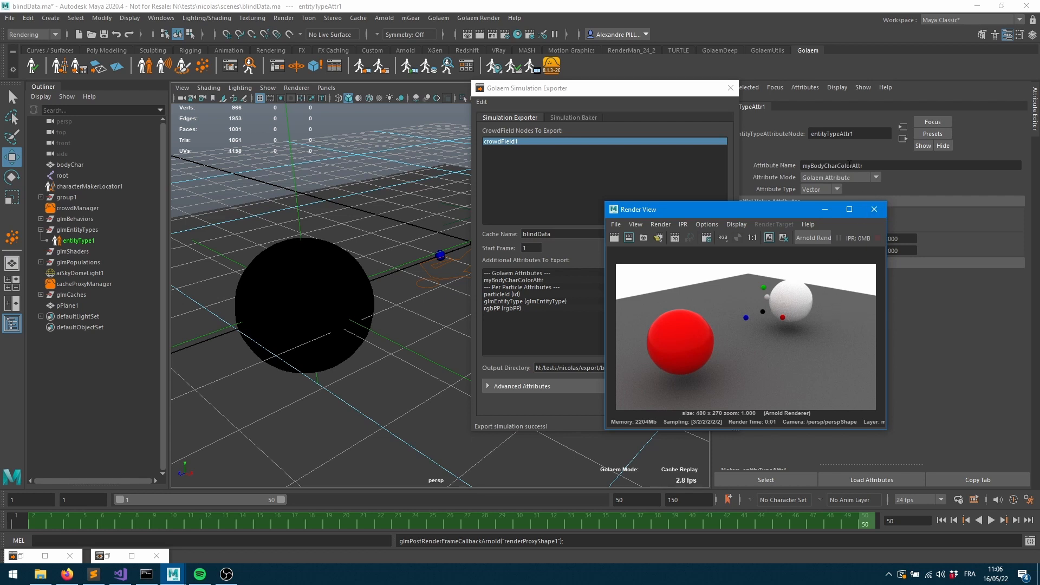
pyautogui.click(874, 209)
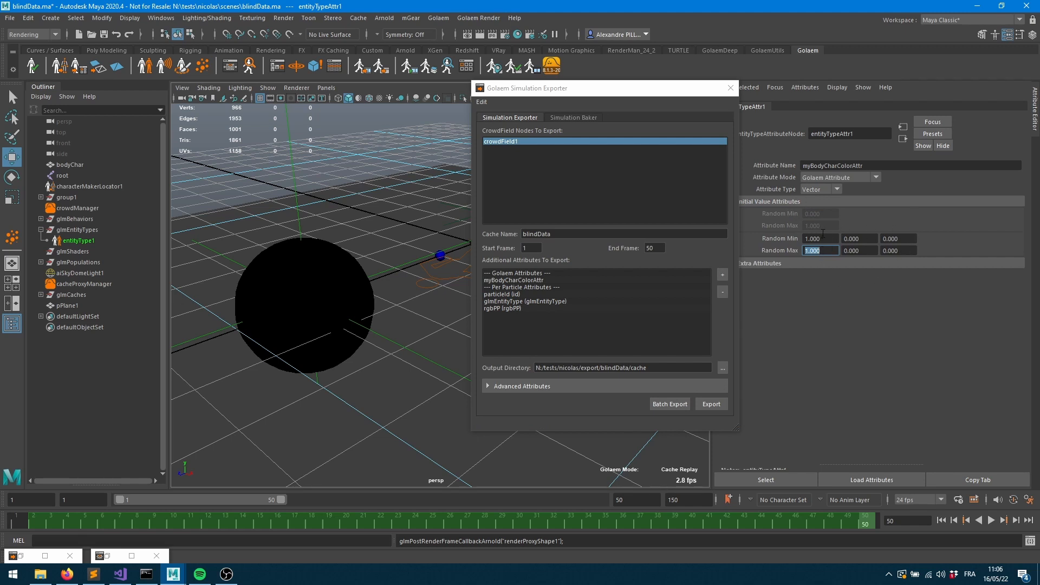
pyautogui.click(730, 87)
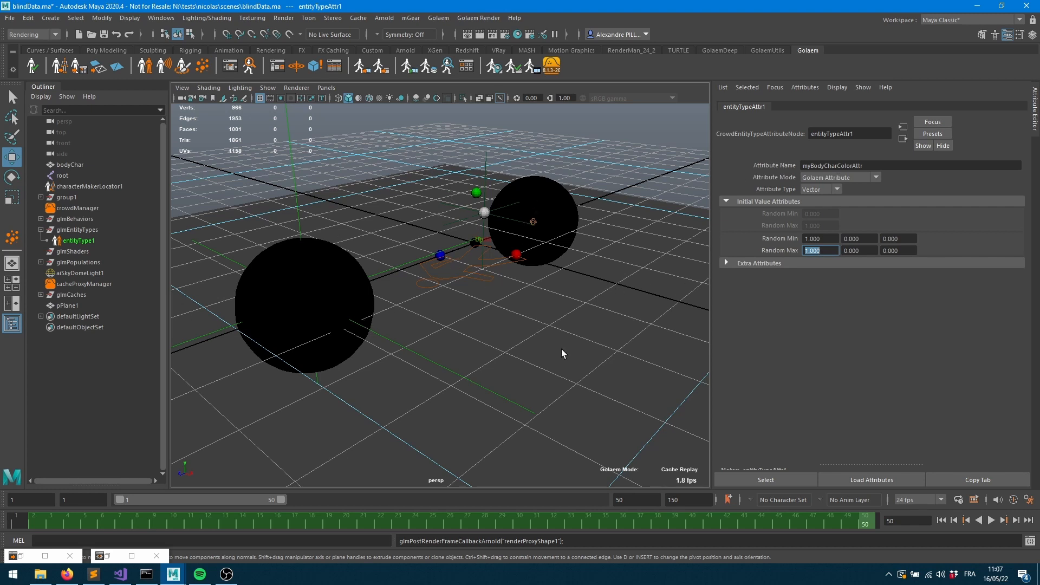
# Step: Switch the crowd from cache replay to simulation, rewind to the first frame and advance to frame 4
pyautogui.click(533, 66)
pyautogui.click(941, 521)
pyautogui.click(1016, 521)
pyautogui.click(1016, 521)
pyautogui.click(1016, 520)
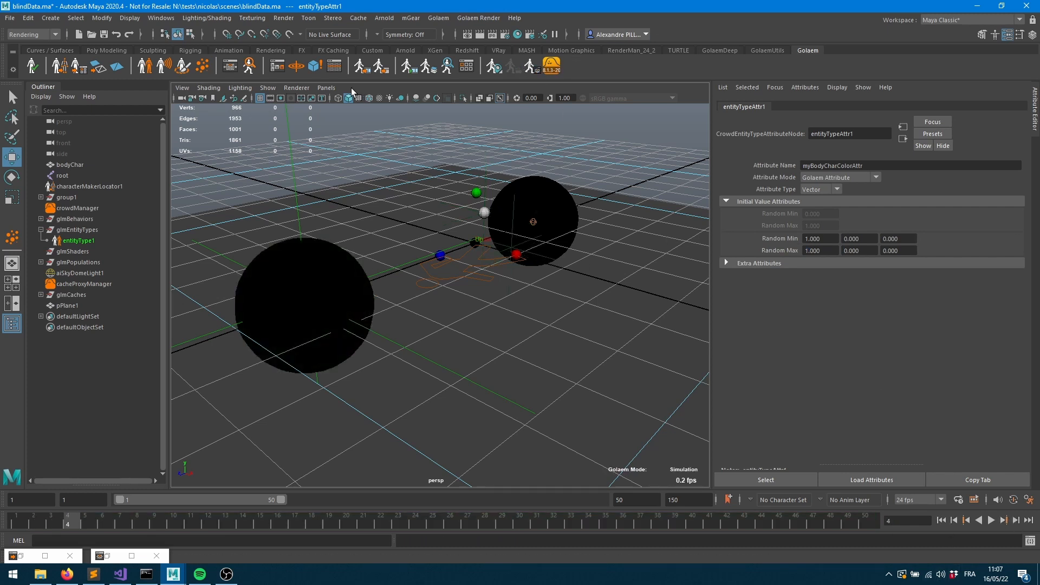
# Step: Check the entity's myBodyCharColorAttr values in the Golaem Attributes Spreadsheet and play the simulation to frame 21
pyautogui.click(329, 65)
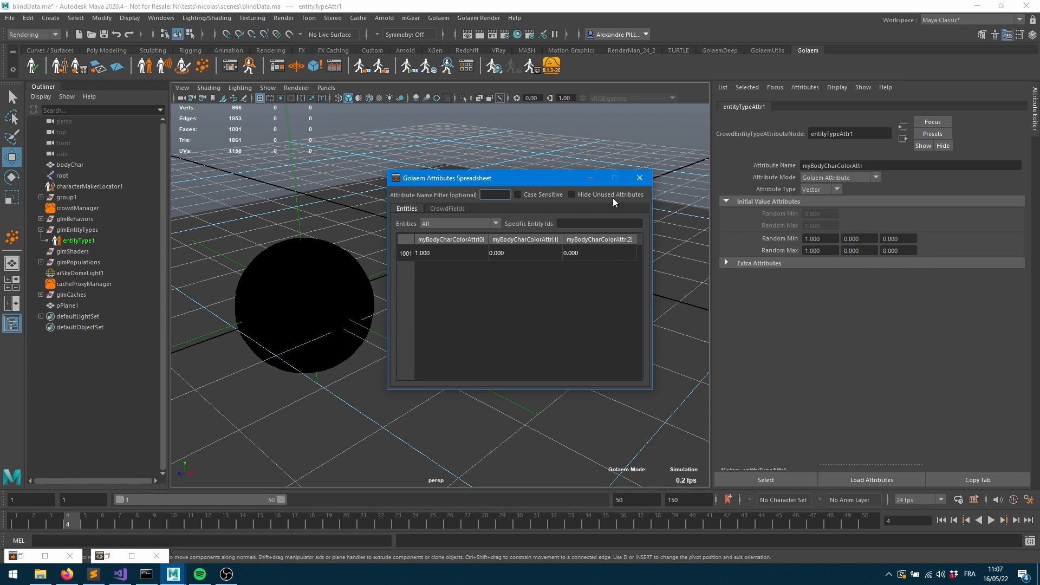
pyautogui.click(639, 177)
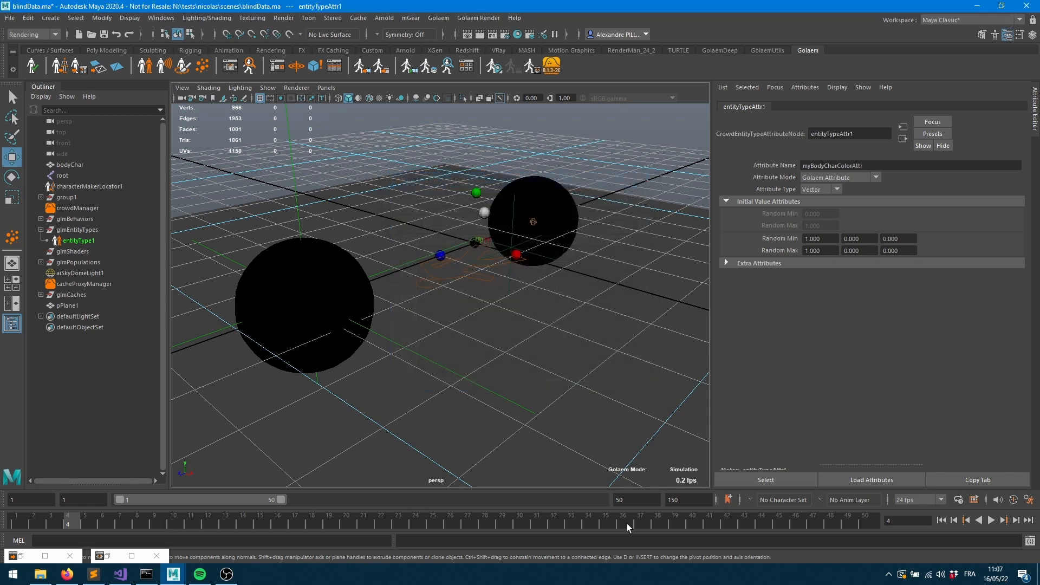
pyautogui.hotkey('alt', 'v')
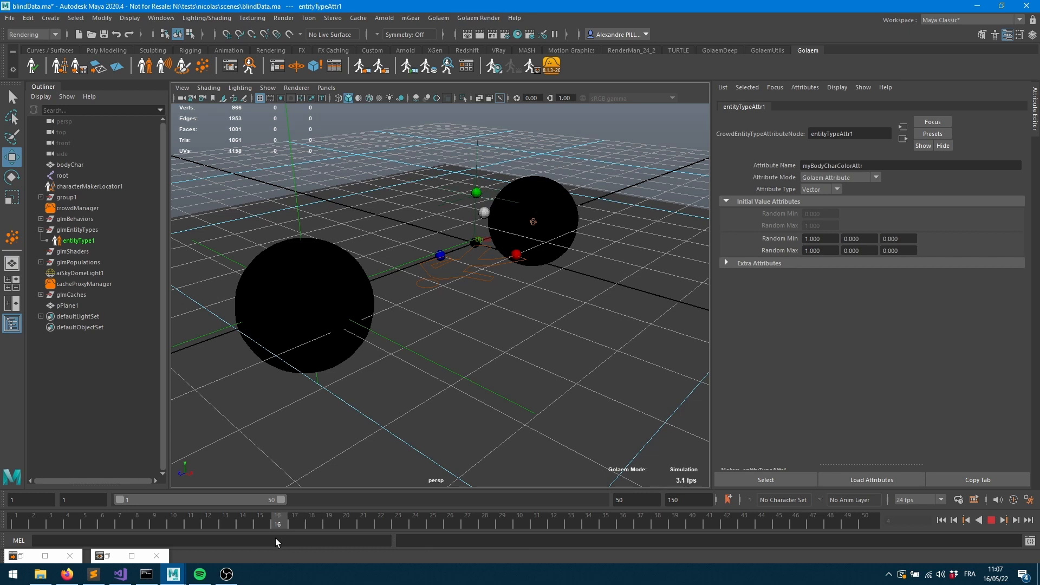
pyautogui.moveTo(315, 536)
pyautogui.mouseDown()
pyautogui.moveTo(788, 519)
pyautogui.moveTo(187, 521)
pyautogui.mouseUp()
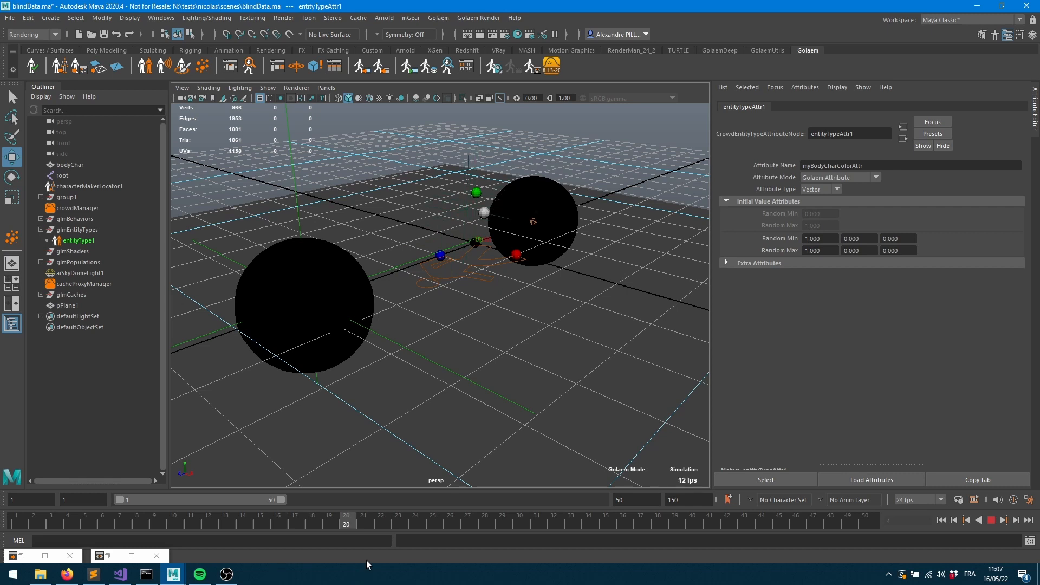
pyautogui.press('Escape')
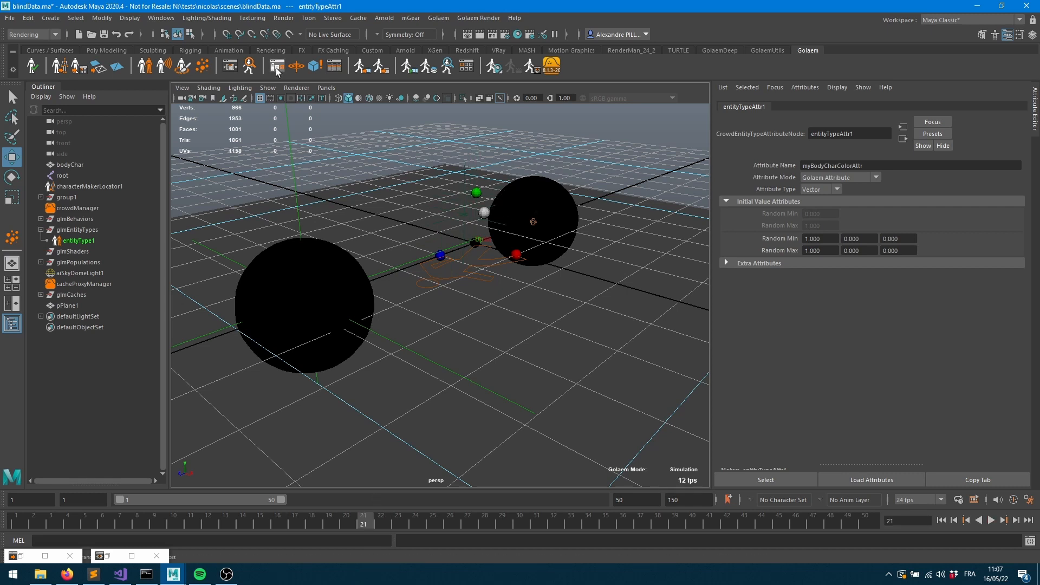
# Step: Add a ChannelOperator behavior in parallel with beMotionShape1 in the Behavior Editor
pyautogui.click(230, 68)
pyautogui.moveTo(257, 85); pyautogui.dragTo(414, 78)
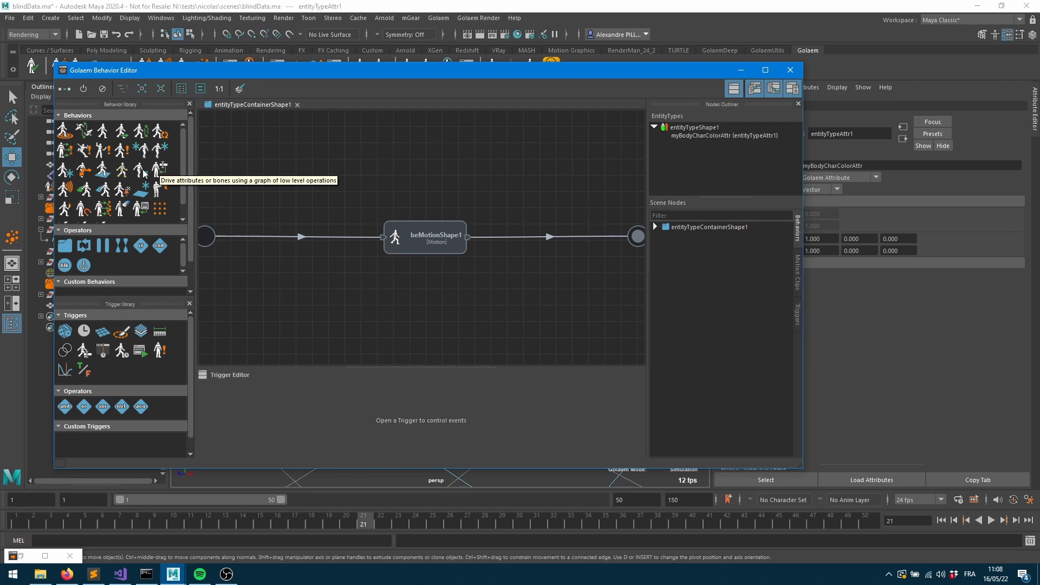
pyautogui.click(287, 168)
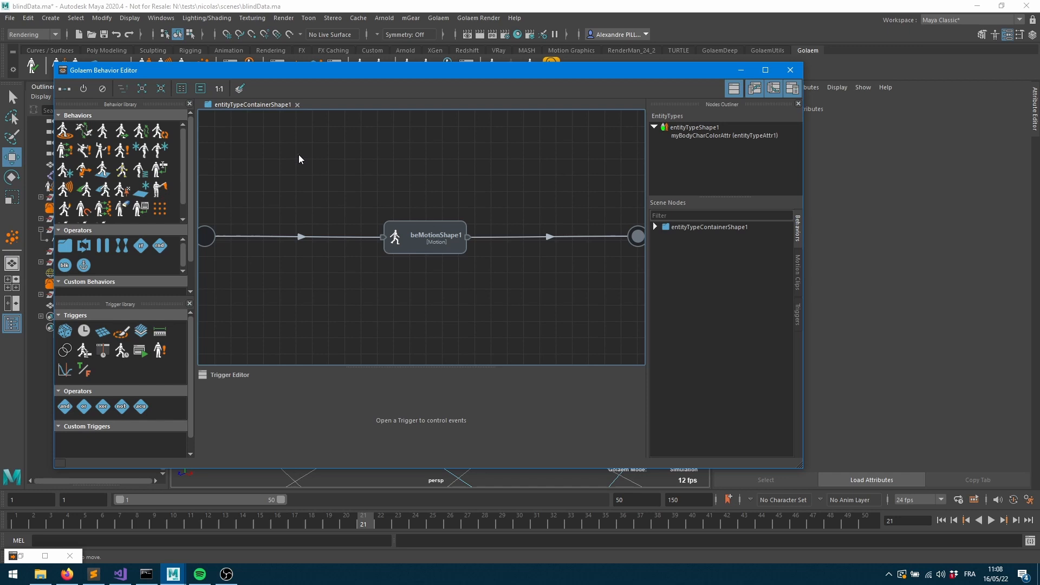
pyautogui.moveTo(161, 172); pyautogui.dragTo(460, 266)
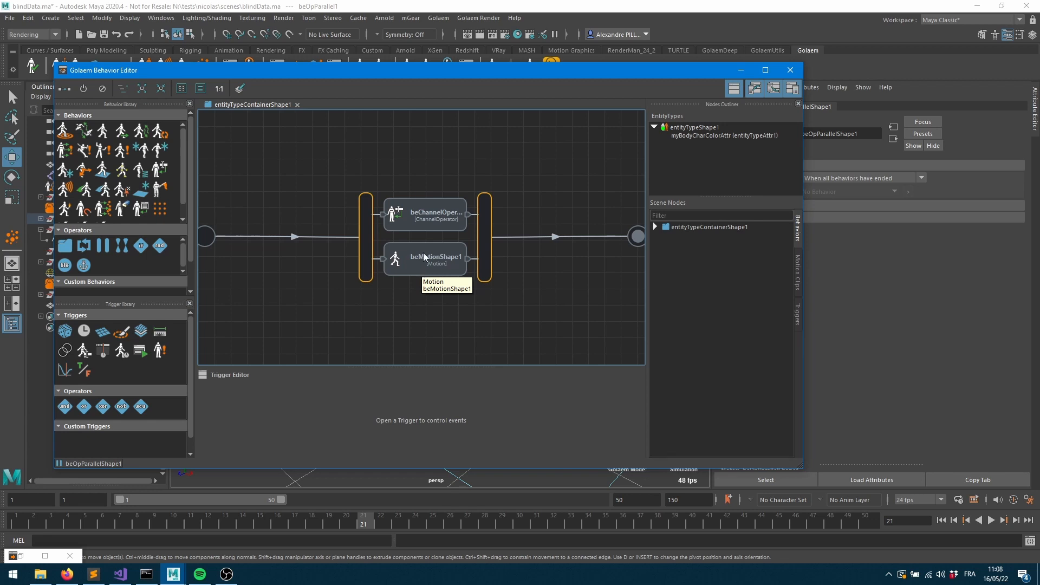
# Step: Add a new output channel to the ChannelOperator behavior, open it in the ChOp Editor and close the Behavior Editor
pyautogui.click(429, 214)
pyautogui.moveTo(627, 70); pyautogui.dragTo(345, 98)
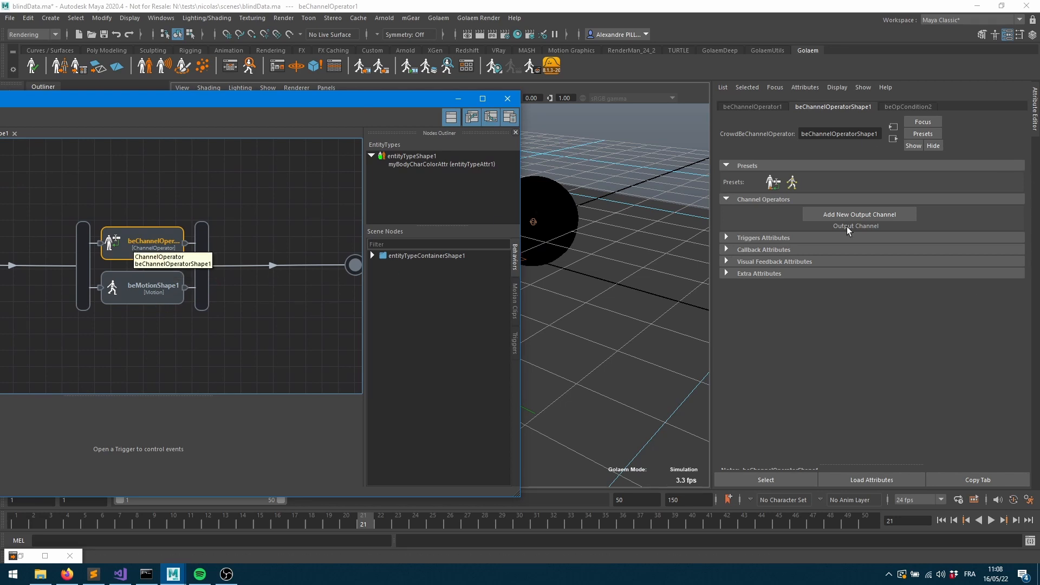
pyautogui.click(862, 214)
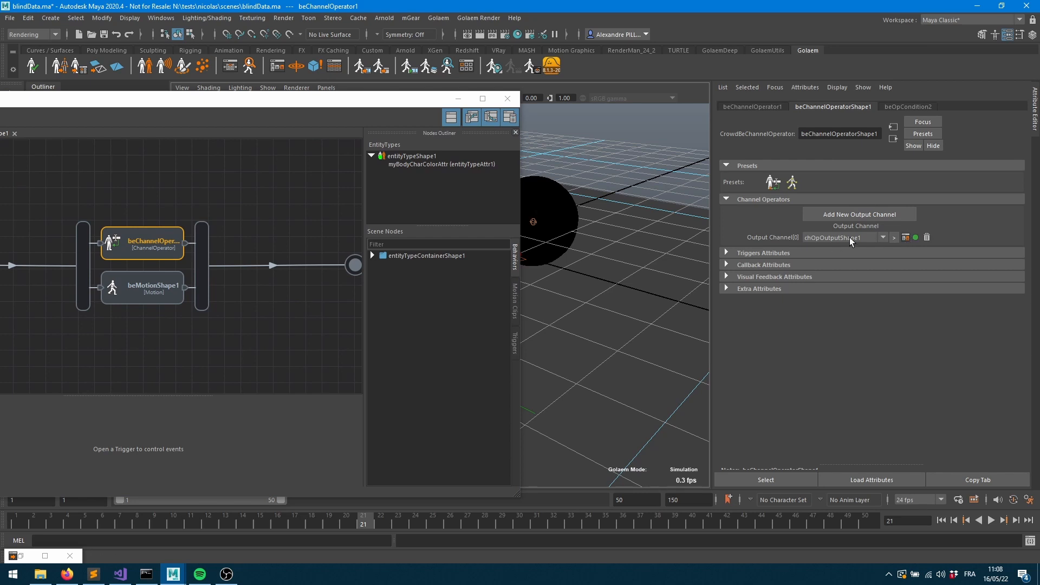
pyautogui.click(905, 238)
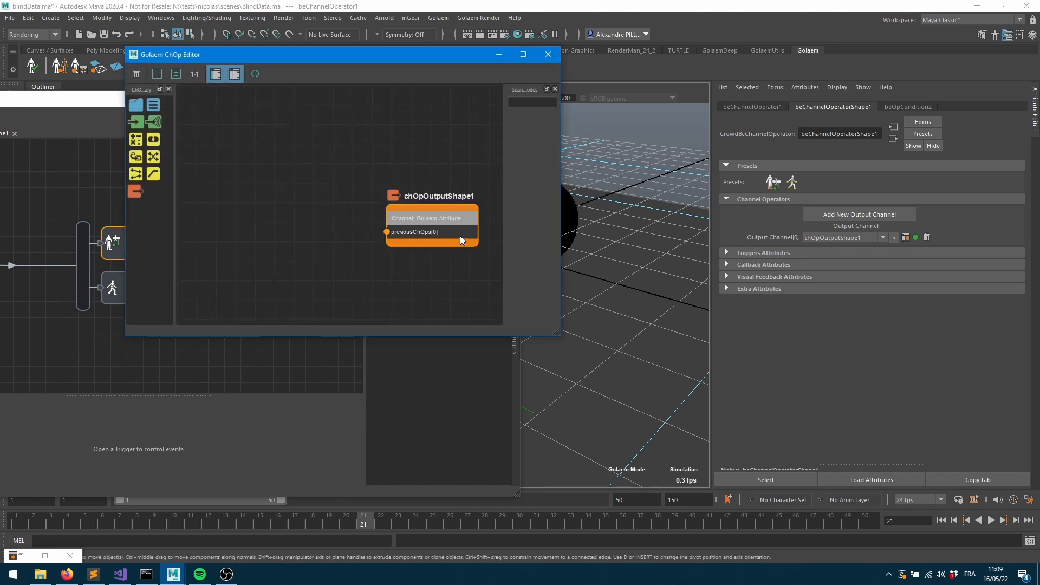
pyautogui.scroll(3, 460, 236)
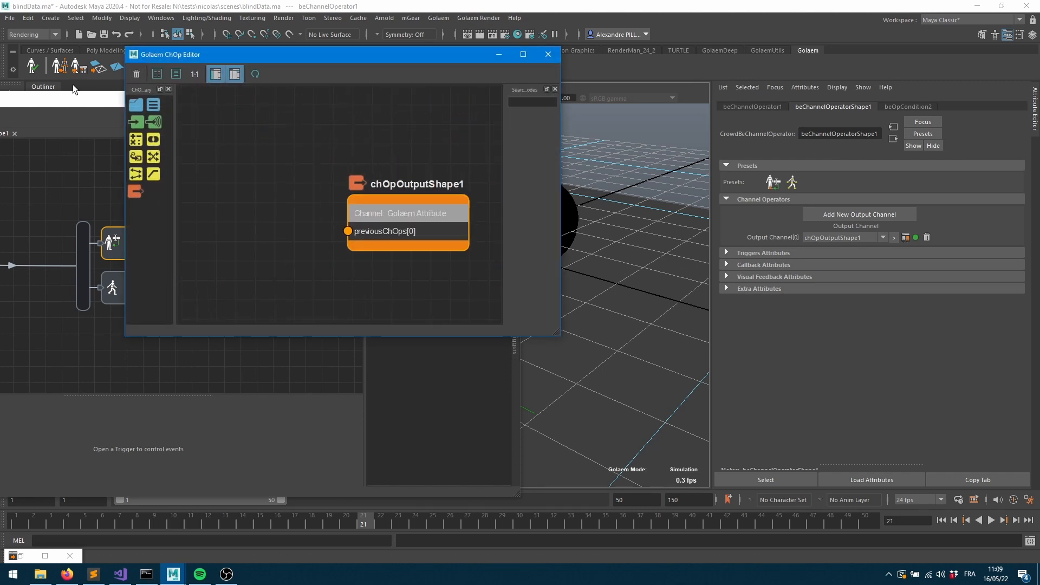
pyautogui.click(74, 98)
pyautogui.click(507, 99)
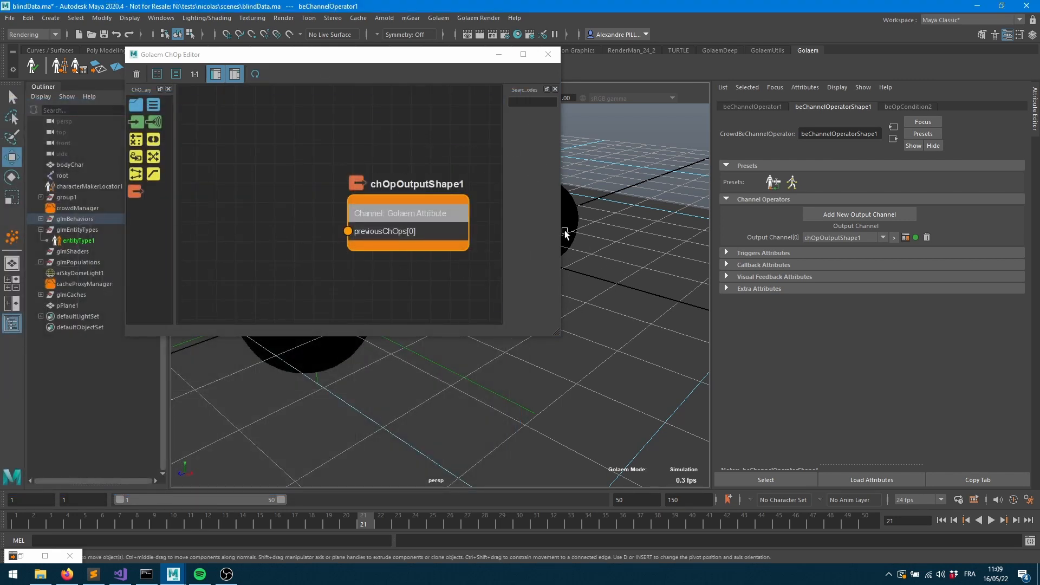
# Step: Set the Golaem Attribute Name of the output channel node to this.attribute.myBodyCharColorAttr
pyautogui.moveTo(561, 227); pyautogui.dragTo(644, 223)
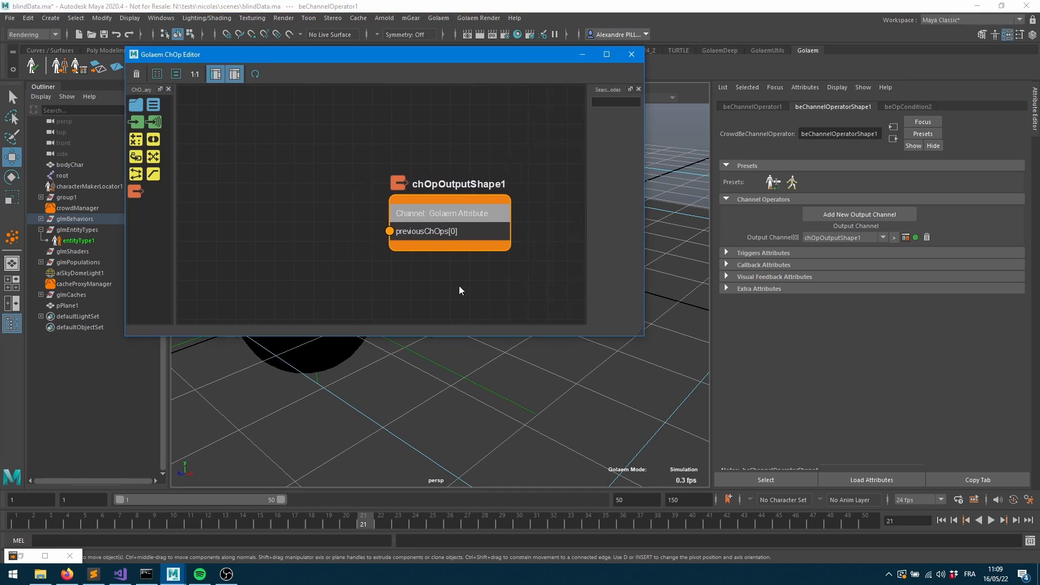
pyautogui.moveTo(462, 228); pyautogui.dragTo(489, 226)
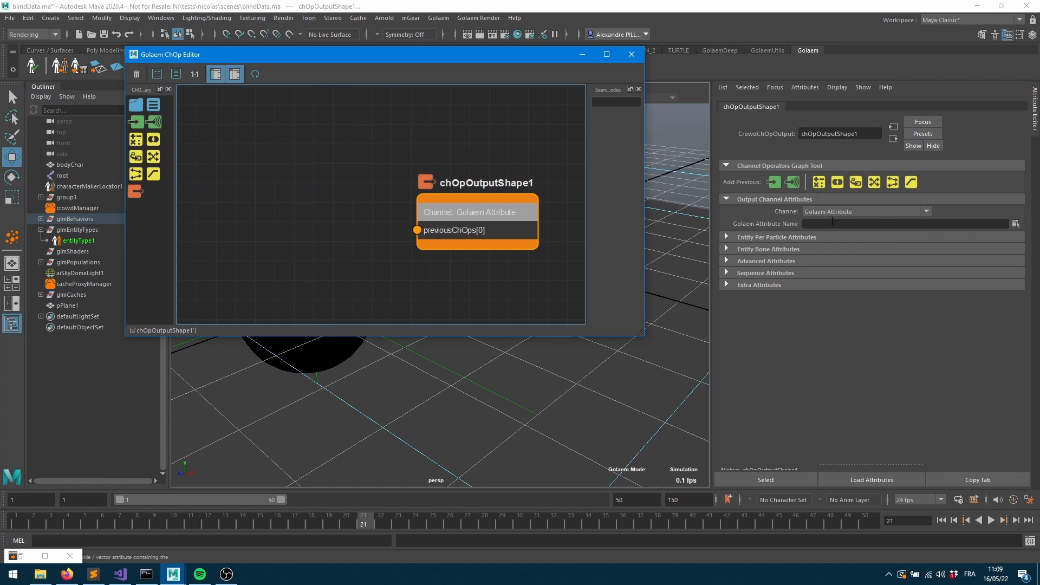
pyautogui.click(1016, 223)
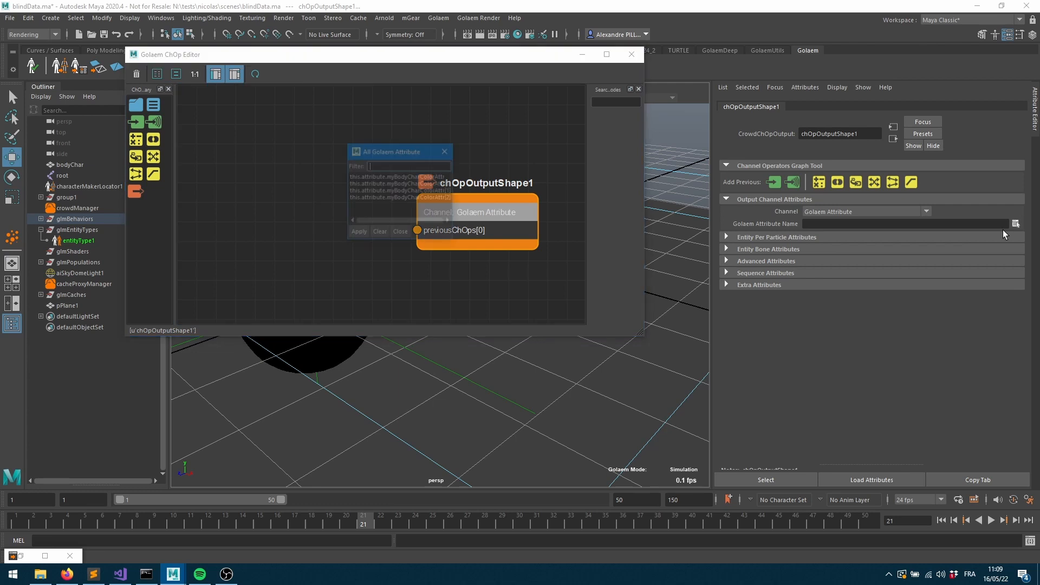
pyautogui.click(392, 178)
pyautogui.doubleClick(391, 179)
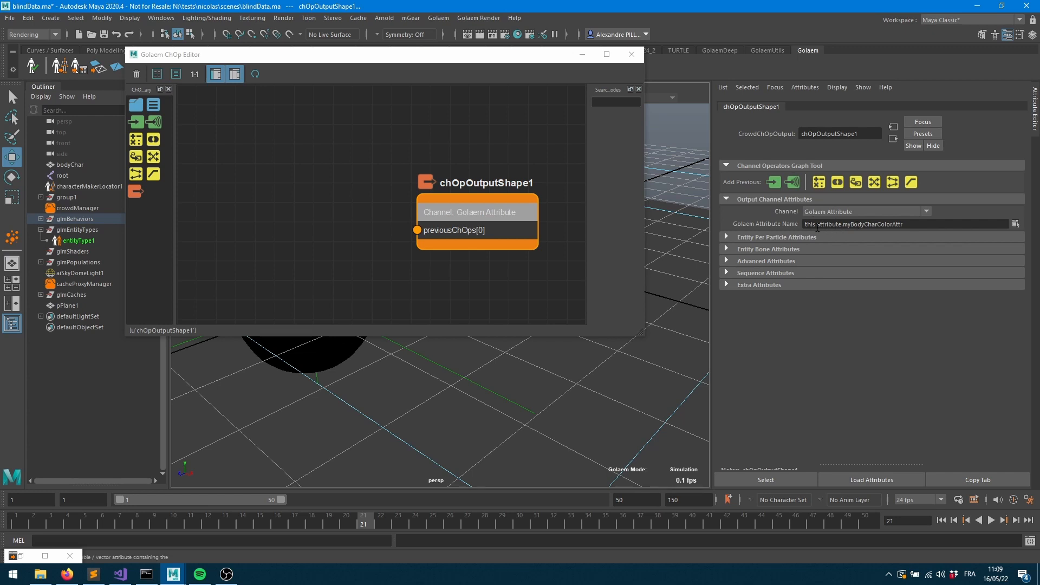
pyautogui.moveTo(805, 225); pyautogui.dragTo(815, 225)
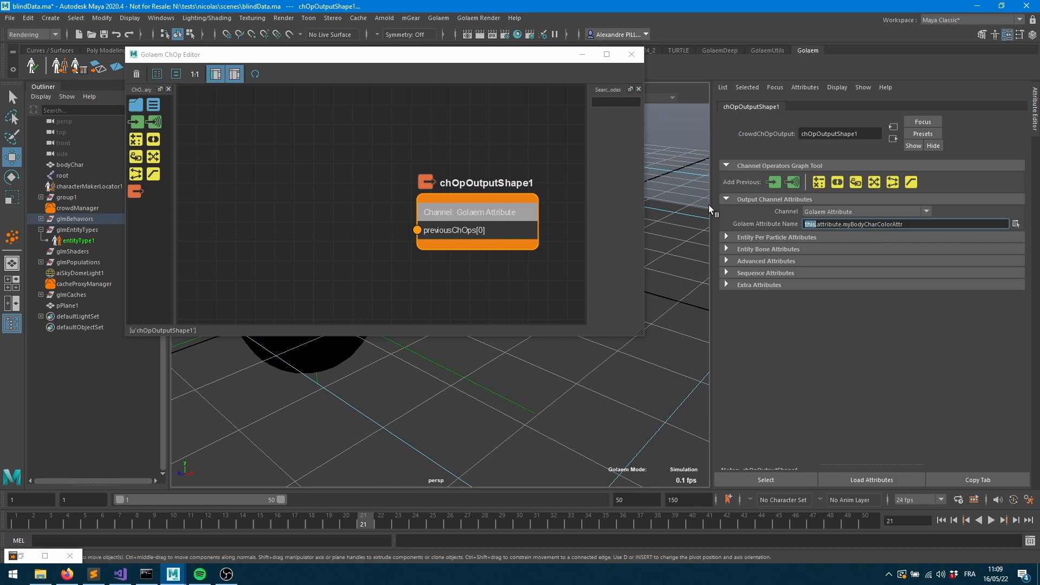
pyautogui.doubleClick(835, 225)
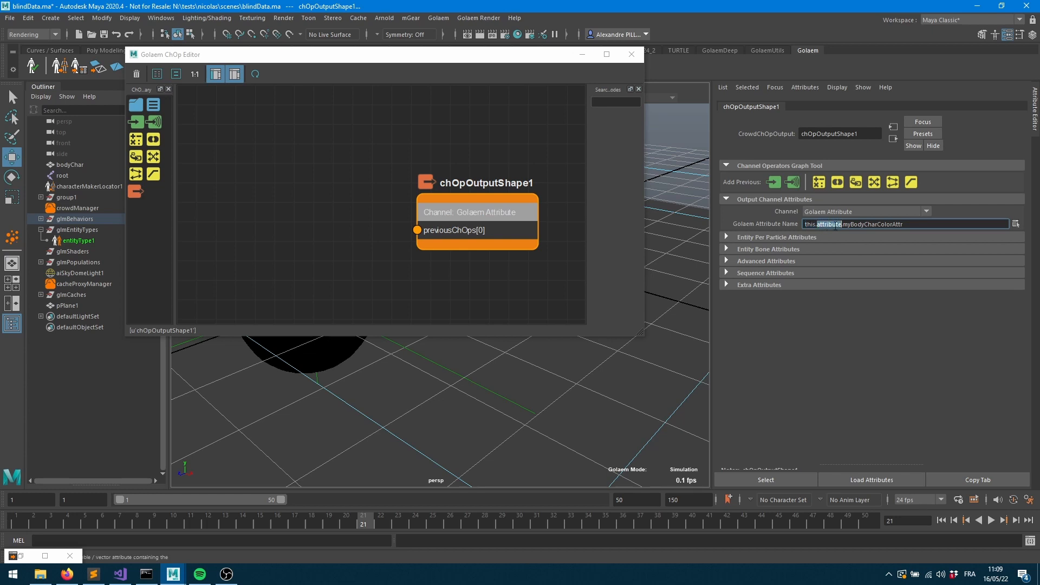
pyautogui.doubleClick(879, 224)
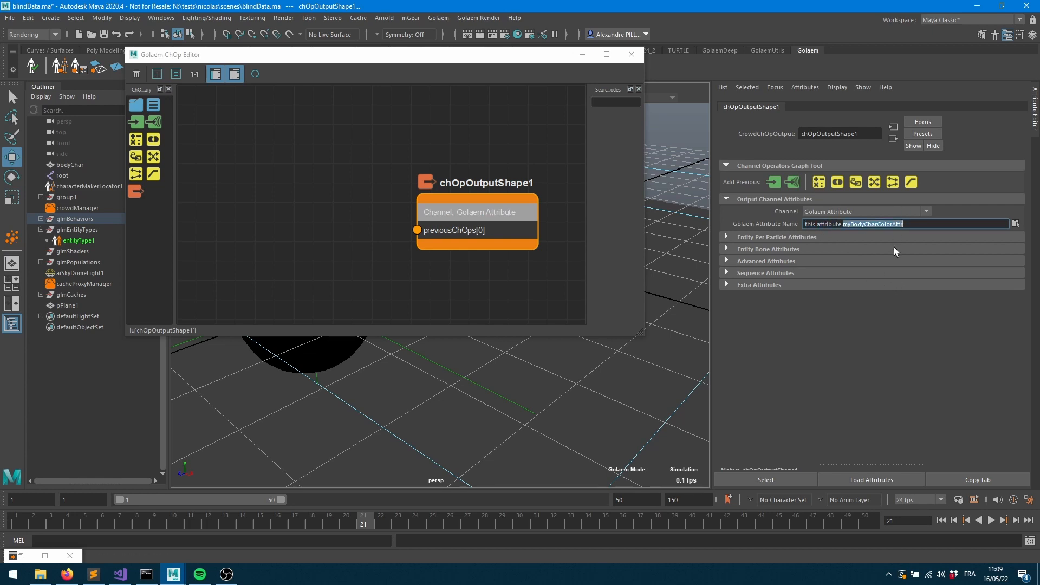
pyautogui.click(487, 294)
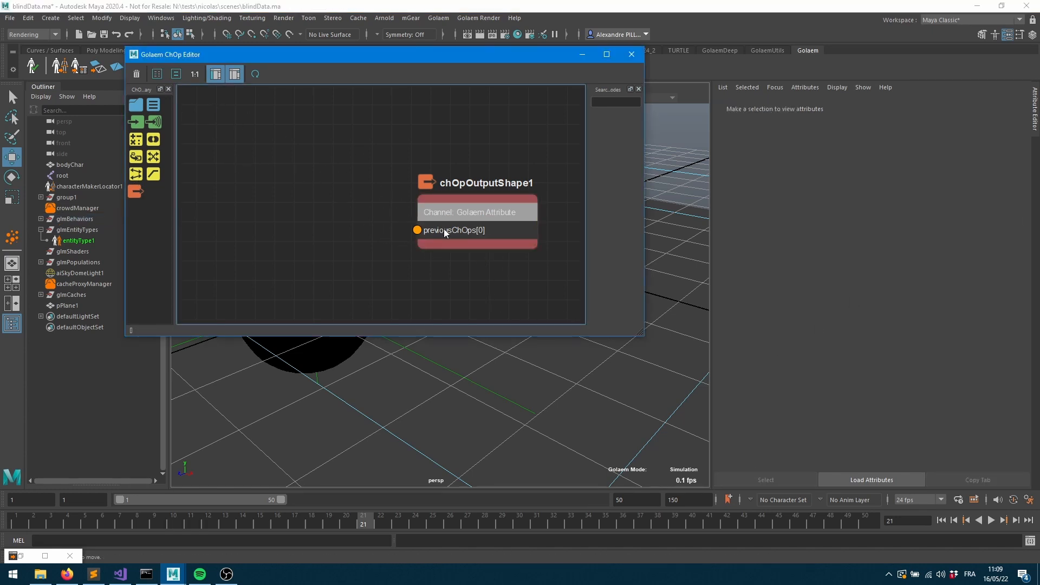
# Step: Add an input node to the ChOp graph, ahead of the output node, and set its expression type to Channel
pyautogui.moveTo(461, 219); pyautogui.dragTo(492, 208)
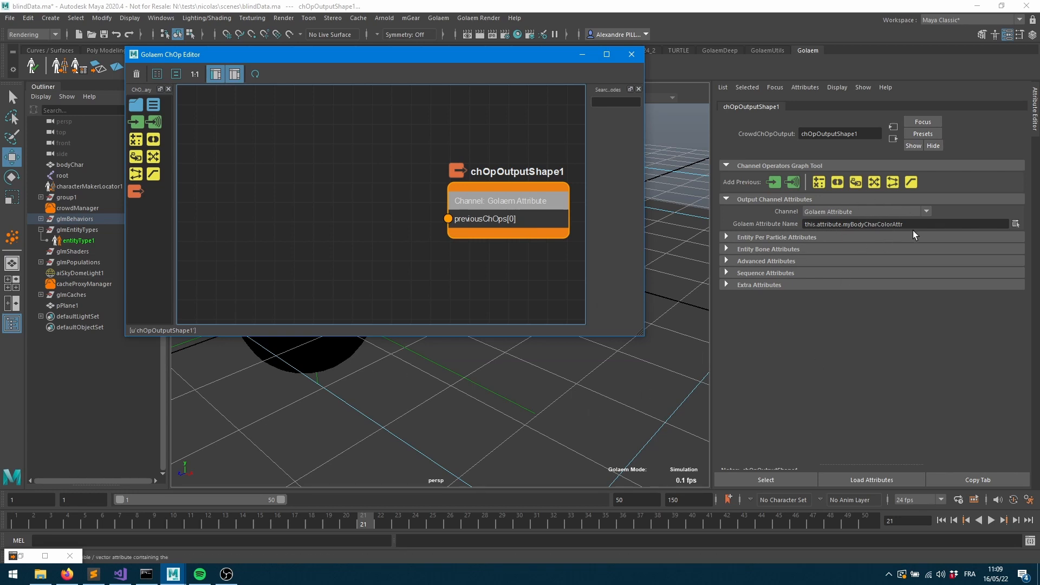
pyautogui.moveTo(140, 124); pyautogui.dragTo(270, 195)
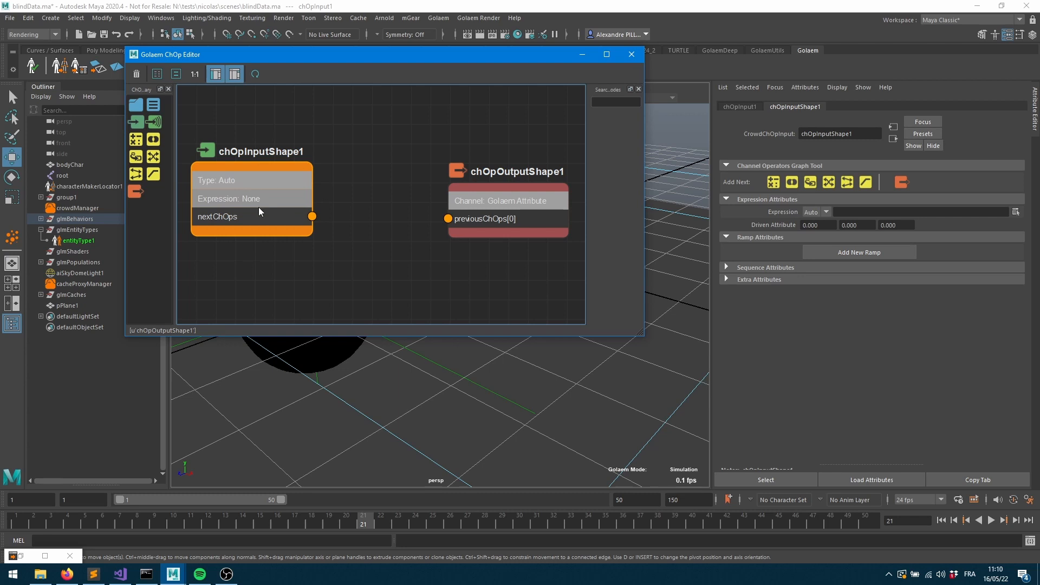
pyautogui.click(813, 211)
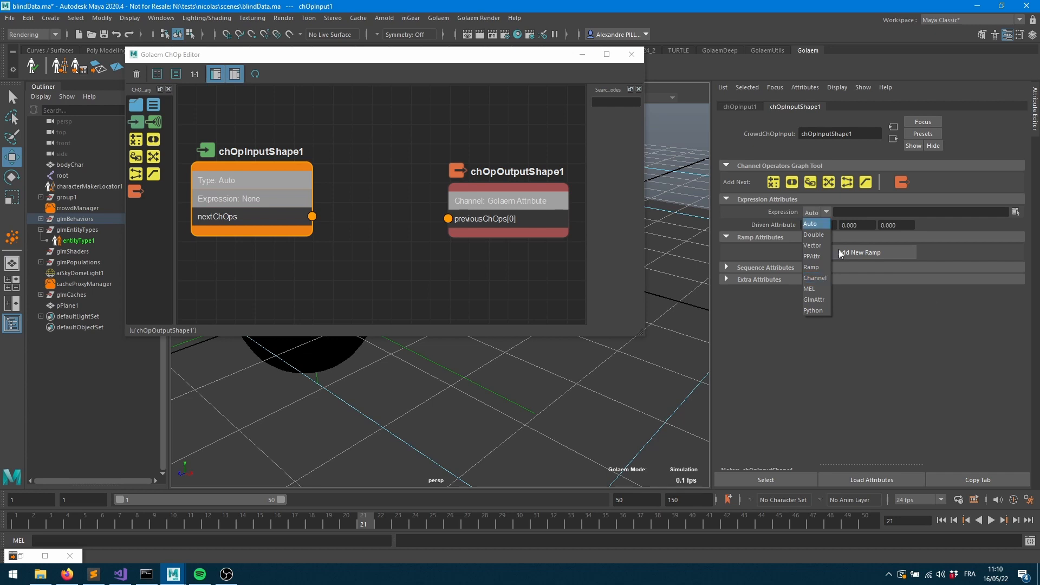
pyautogui.click(815, 278)
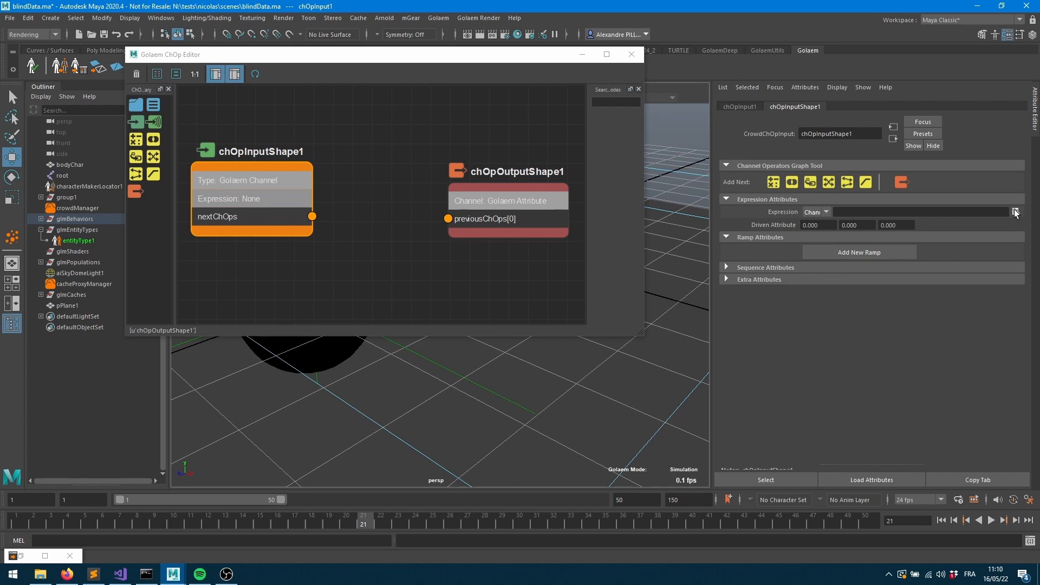
# Step: Examine the list of all attributes available for the input node's channel expression
pyautogui.click(1015, 212)
pyautogui.scroll(-5, 394, 301)
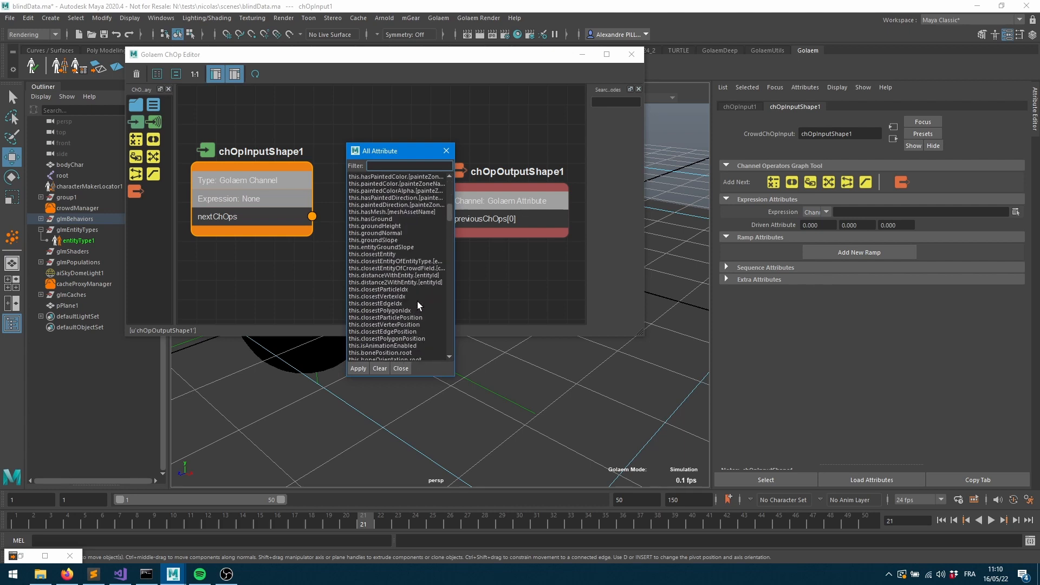
pyautogui.scroll(-15, 393, 302)
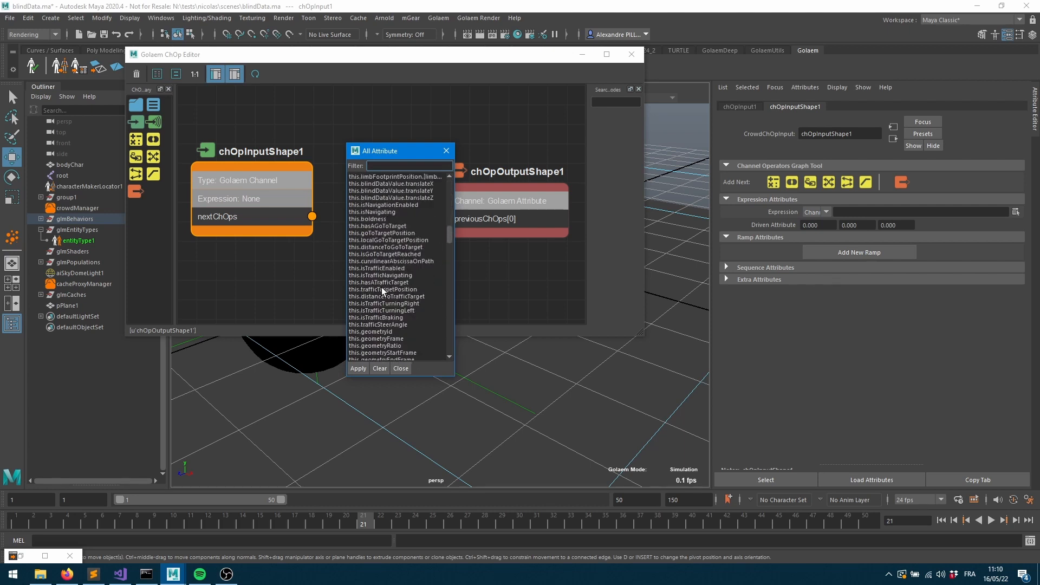
pyautogui.scroll(-5, 381, 287)
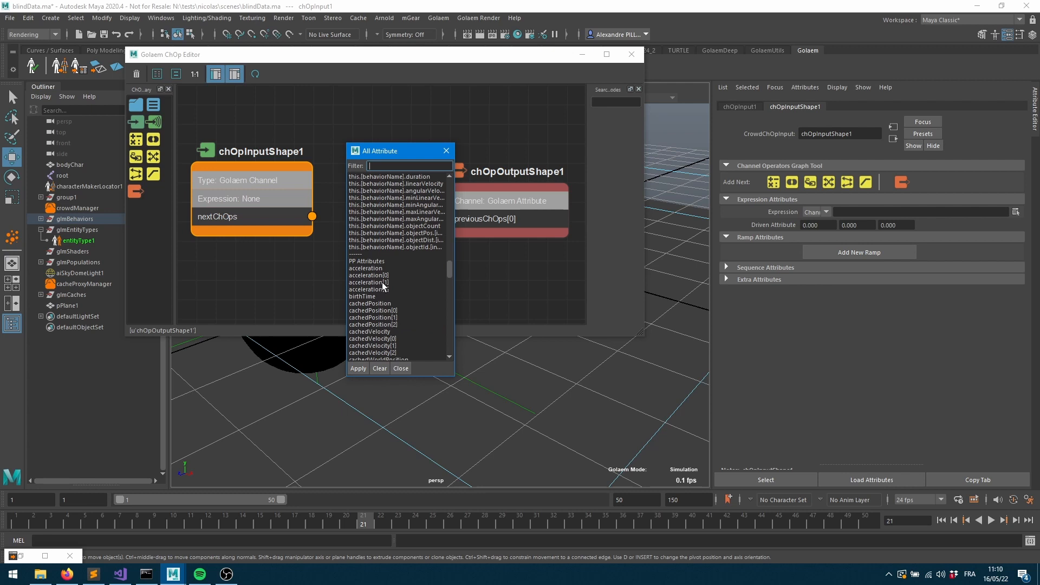
pyautogui.scroll(-15, 401, 265)
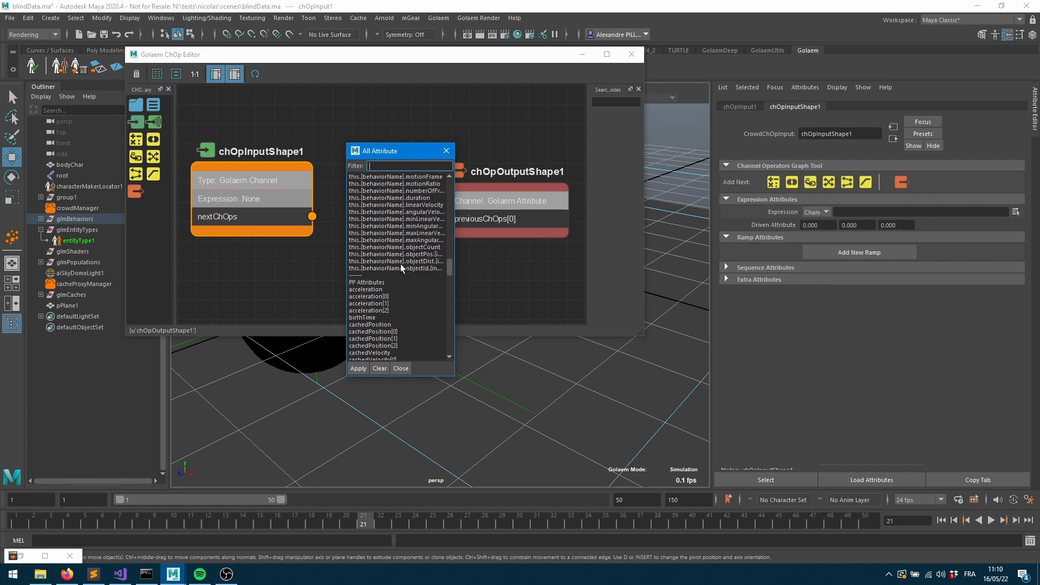
pyautogui.scroll(11, 401, 265)
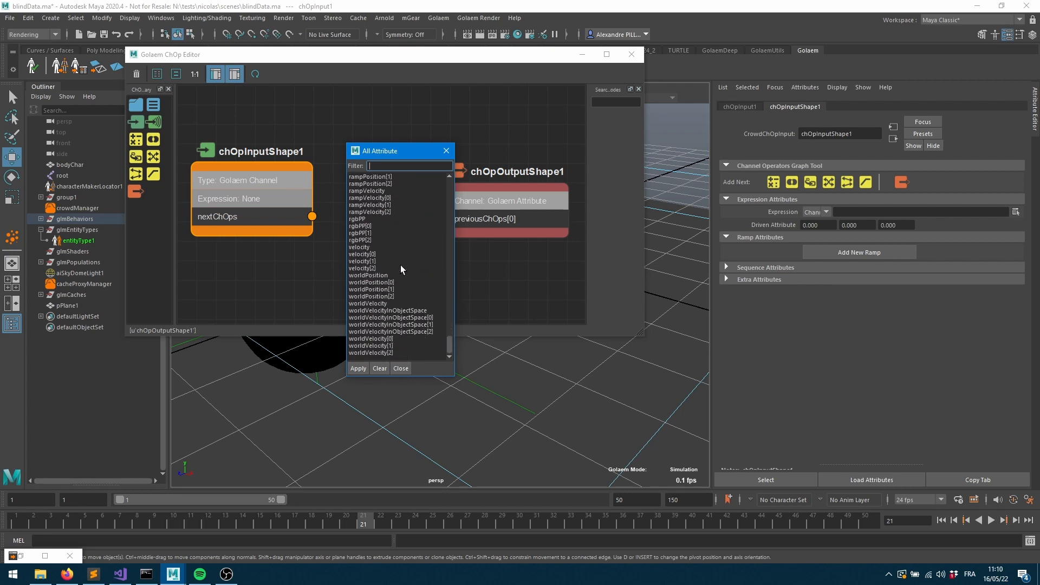
pyautogui.scroll(10, 391, 260)
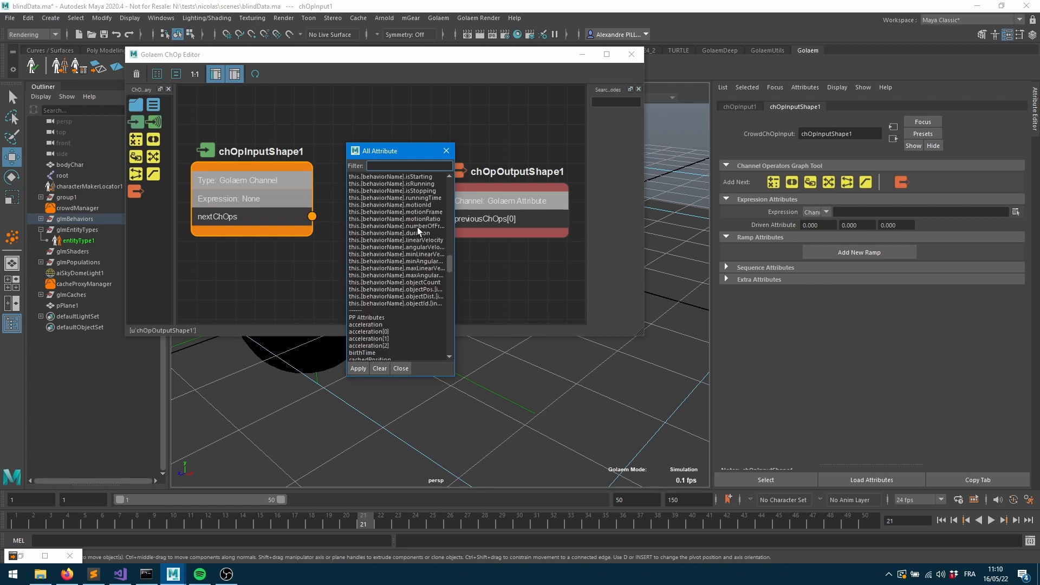
pyautogui.scroll(-3, 417, 226)
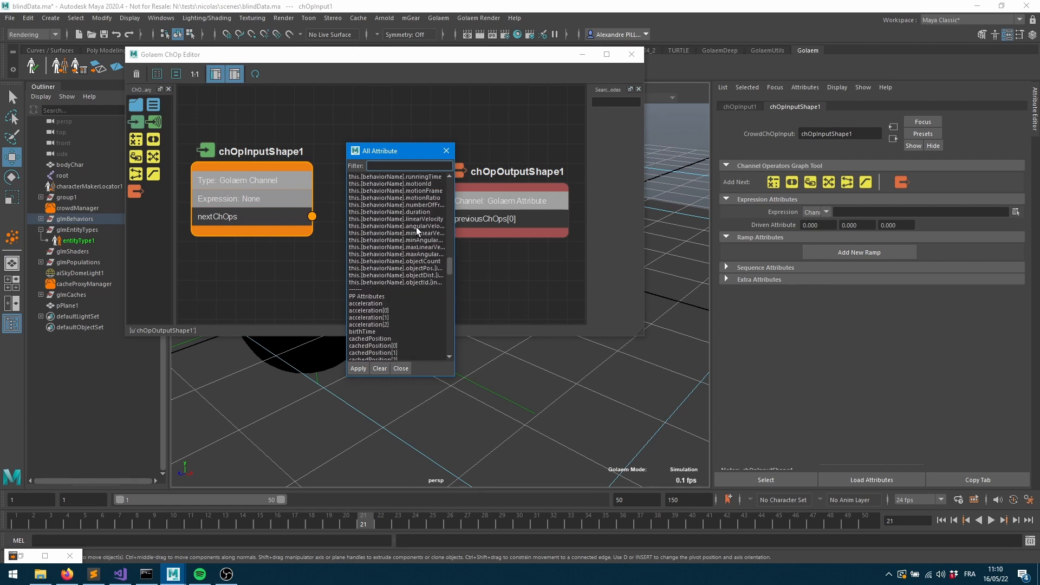
pyautogui.scroll(-20, 416, 227)
pyautogui.scroll(-15, 416, 227)
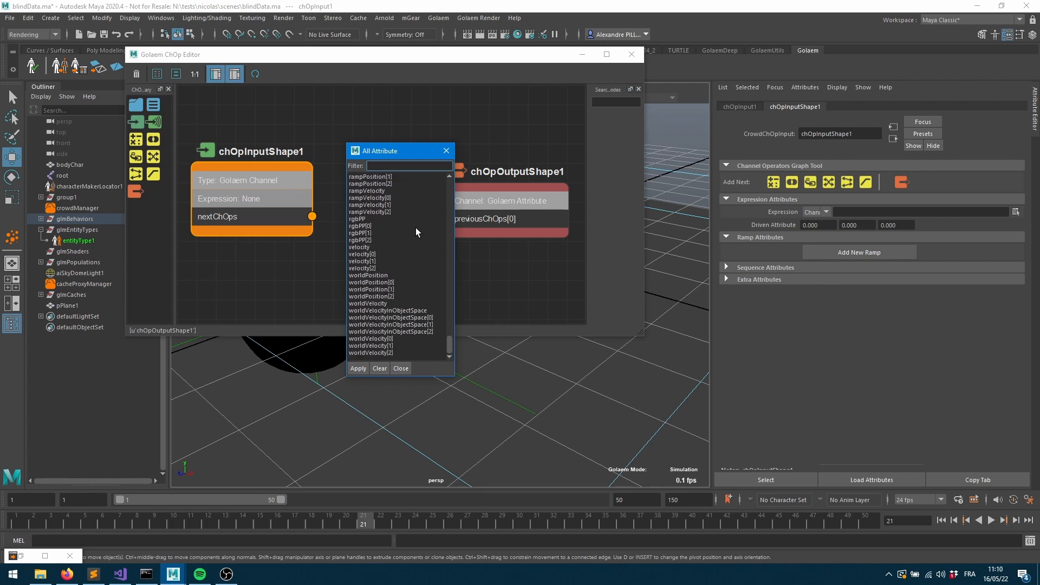
pyautogui.moveTo(448, 347); pyautogui.dragTo(451, 232)
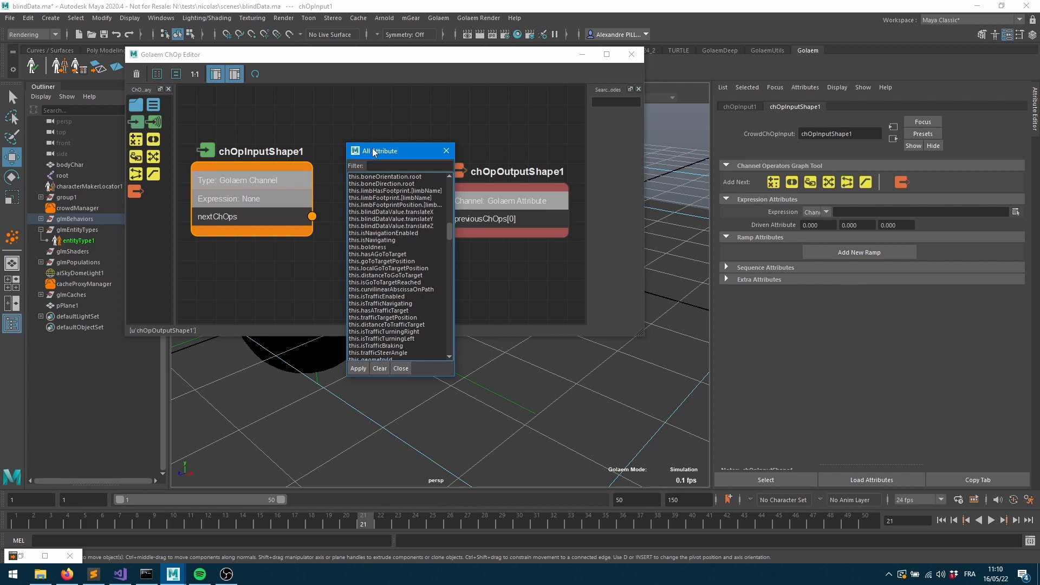
# Step: Set the input node's expression to this.blindDataValue.translateX and rename the node transXIn
pyautogui.click(388, 165)
pyautogui.write('translate')
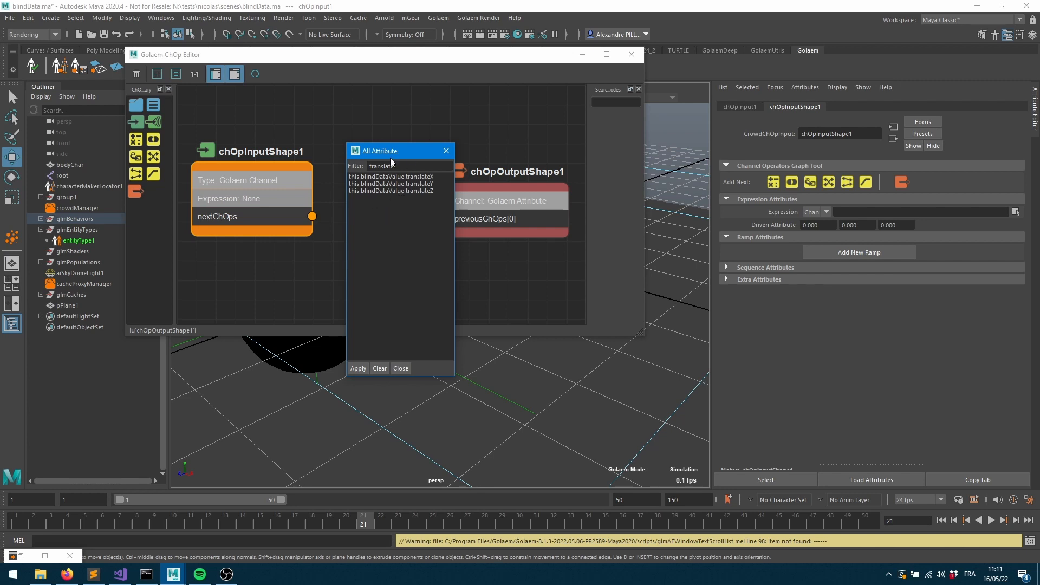
pyautogui.doubleClick(413, 177)
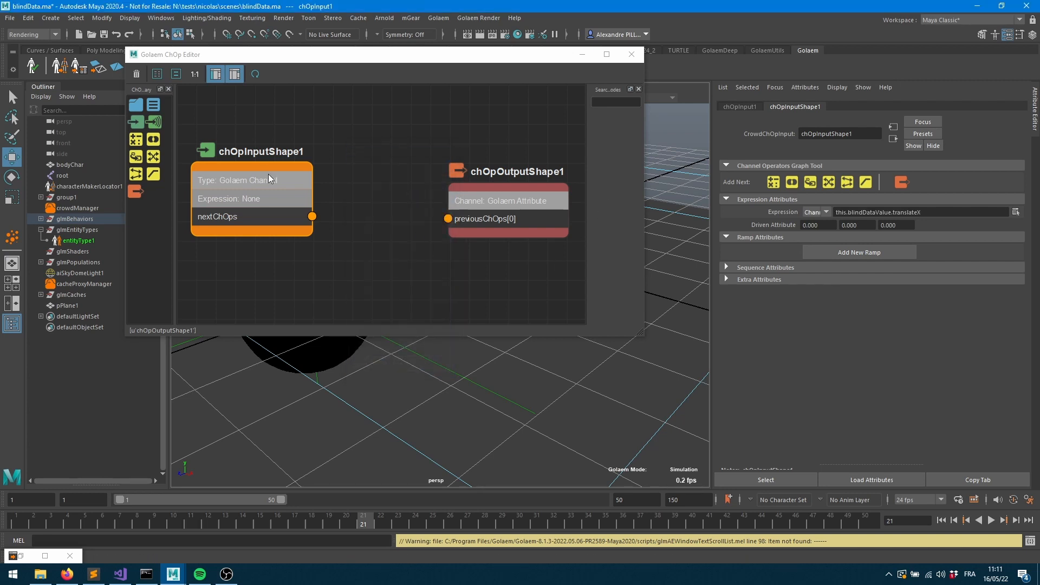
pyautogui.moveTo(289, 197); pyautogui.dragTo(291, 158)
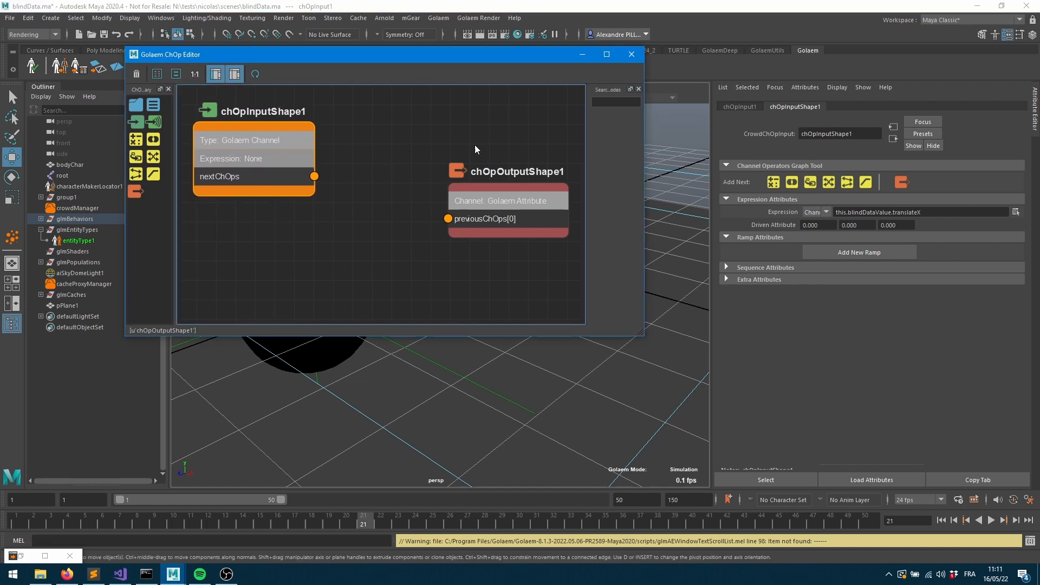
pyautogui.doubleClick(864, 135)
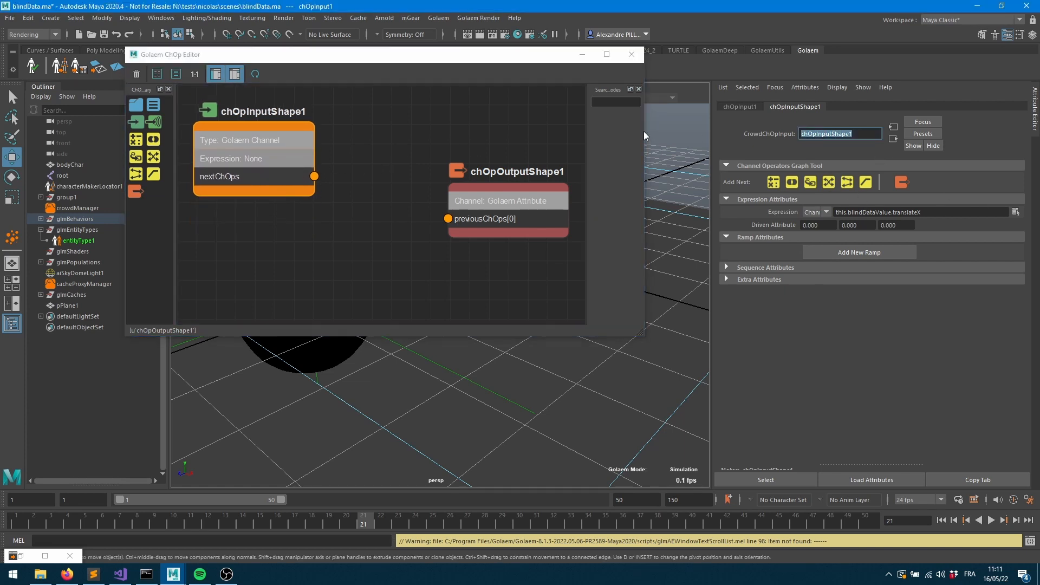
pyautogui.write('transXIn')
pyautogui.press('Return')
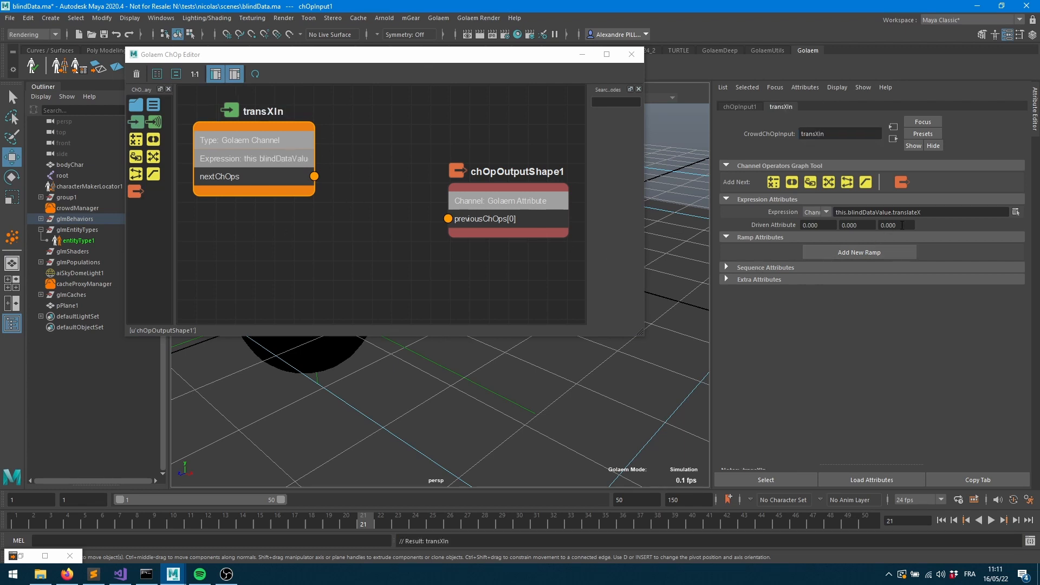
# Step: Add a second input node with the expression this.blindDataValue.translateY and rename it transYIn
pyautogui.moveTo(136, 127); pyautogui.dragTo(252, 241)
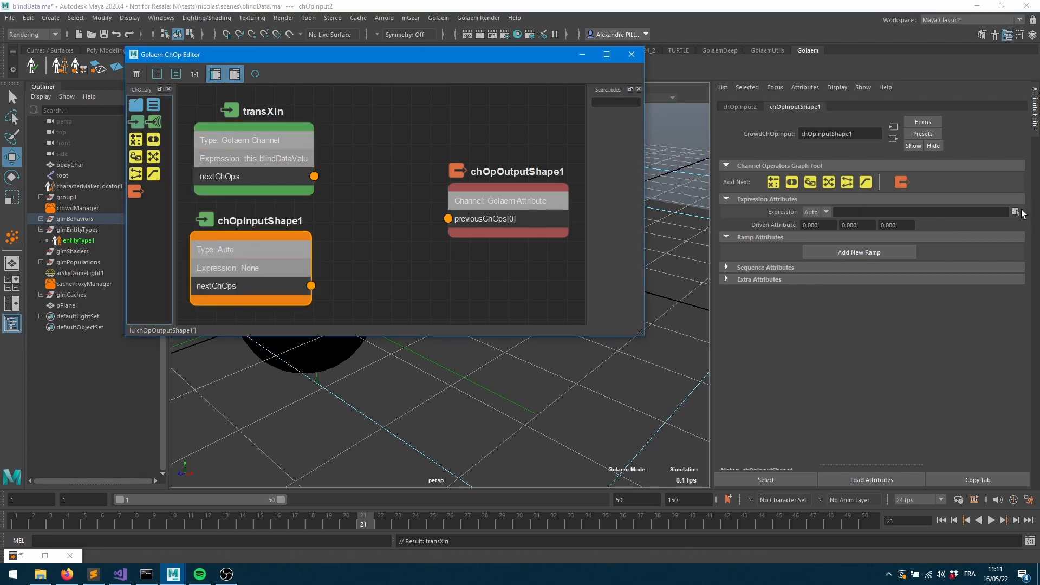
pyautogui.click(1017, 212)
pyautogui.write('trans')
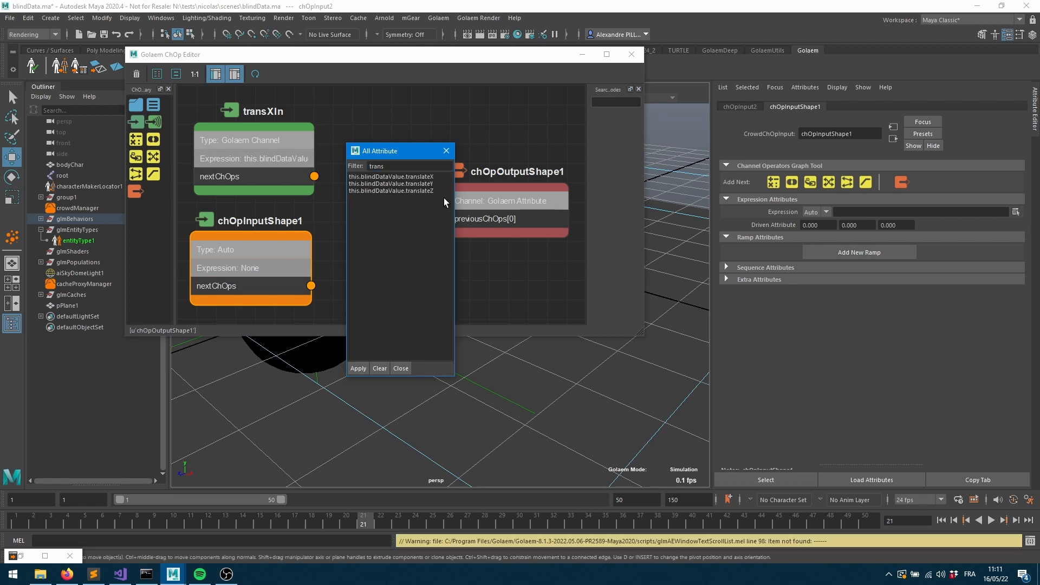
pyautogui.doubleClick(407, 184)
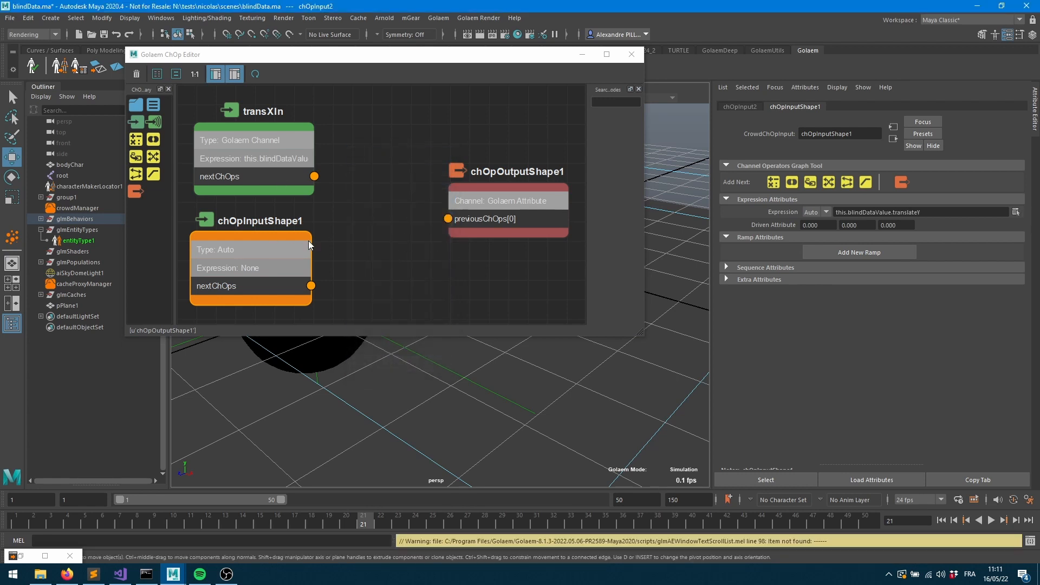
pyautogui.moveTo(865, 134); pyautogui.dragTo(512, 113)
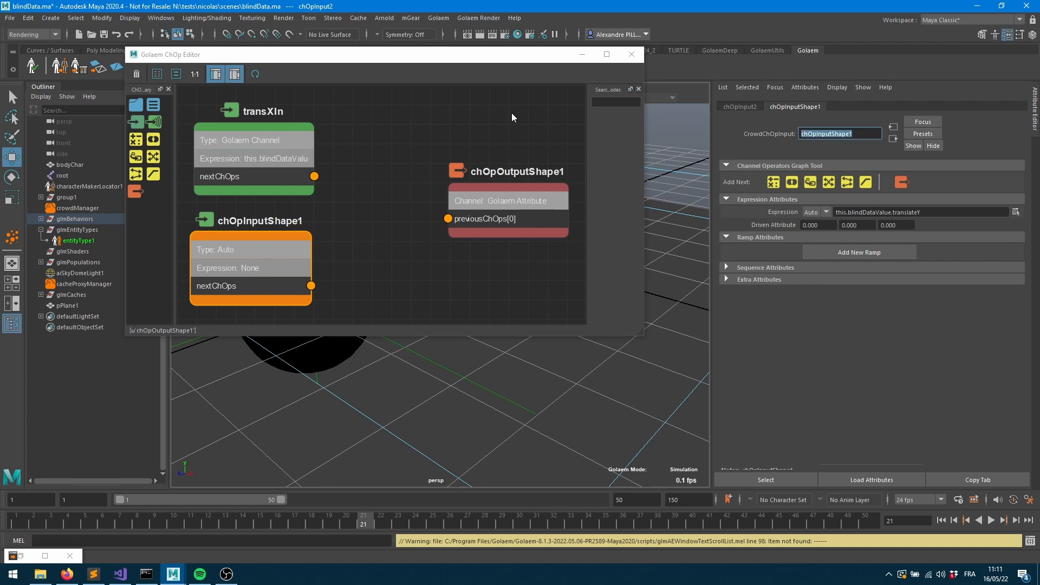
pyautogui.write('transYIn')
pyautogui.press('Return')
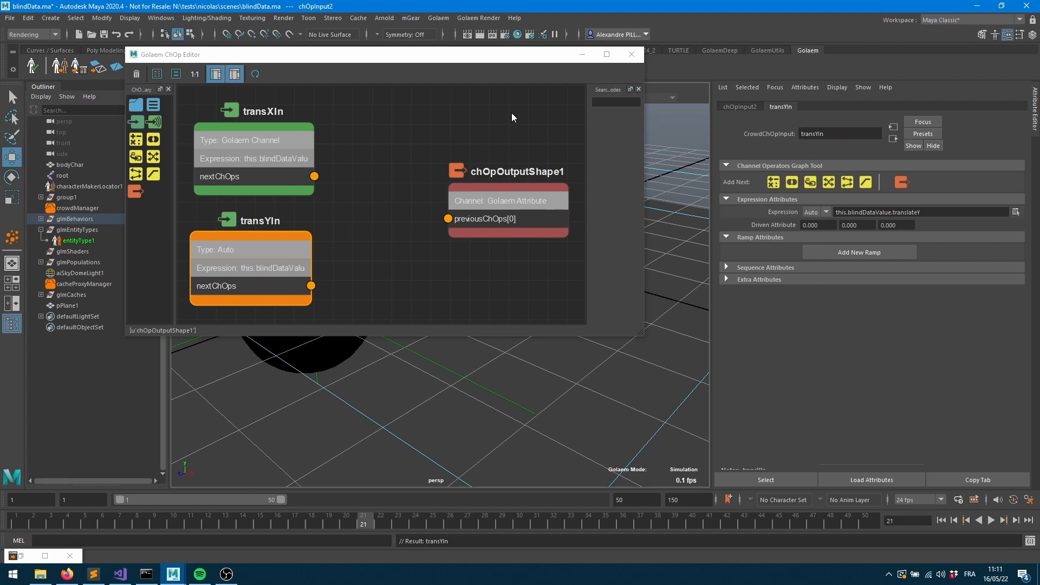
# Step: Move transXIn and transYIn up in the graph and add a third input node below with the expression this.blindDataValue.translateZ
pyautogui.moveTo(256, 163); pyautogui.dragTo(248, 123)
pyautogui.moveTo(264, 243); pyautogui.dragTo(255, 194)
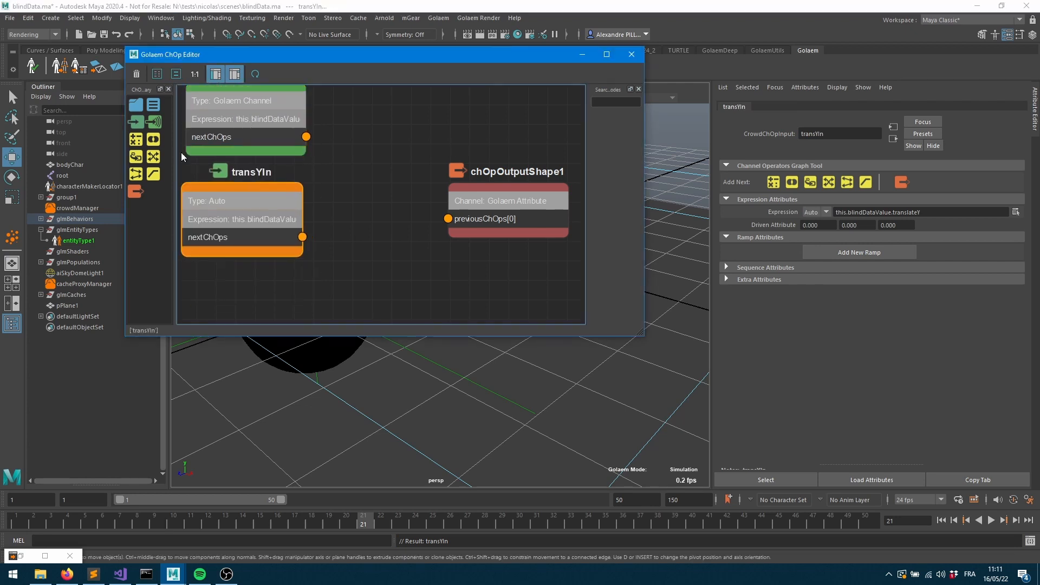
pyautogui.moveTo(139, 125); pyautogui.dragTo(280, 297)
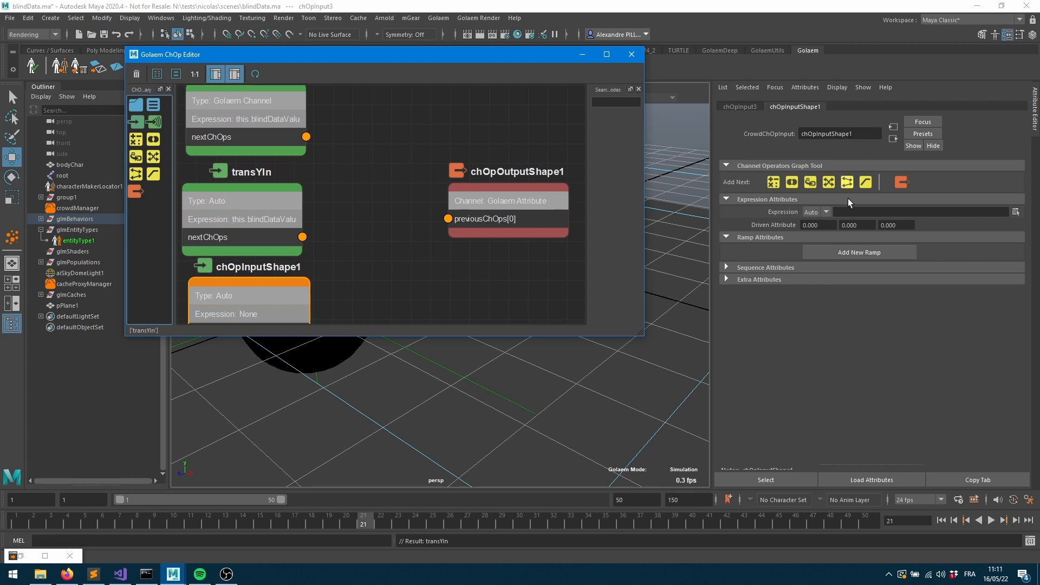
pyautogui.click(1016, 212)
pyautogui.write('transZ')
pyautogui.press('BackSpace')
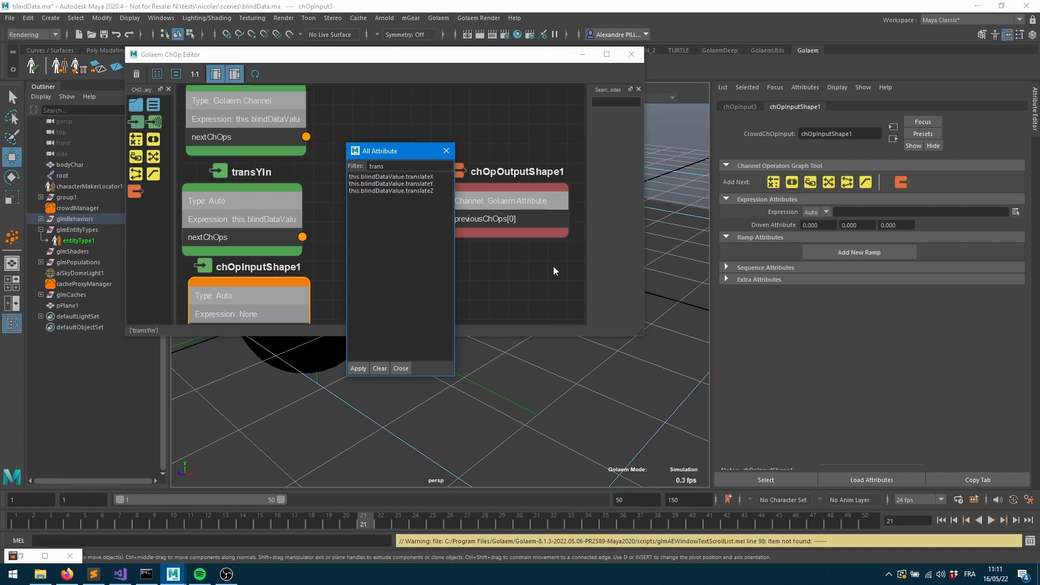
pyautogui.click(407, 191)
pyautogui.doubleClick(408, 191)
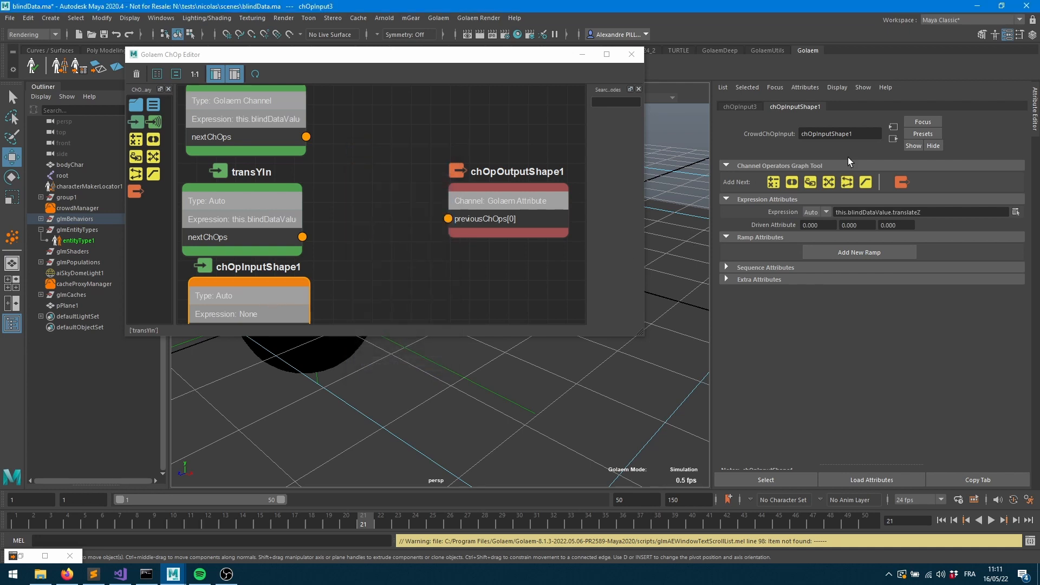
# Step: Rename the third input node transZIn
pyautogui.click(261, 278)
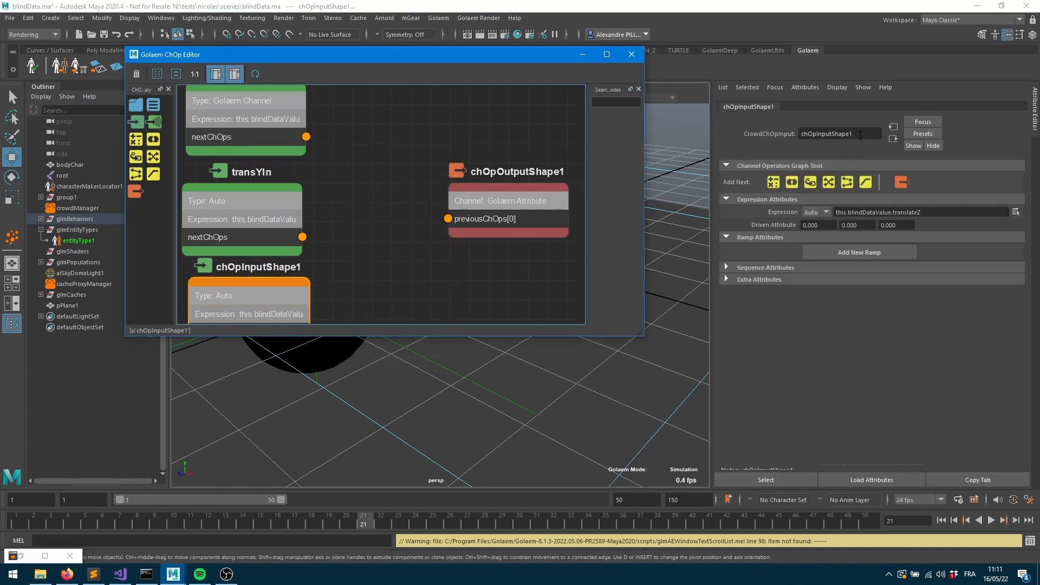
pyautogui.doubleClick(861, 134)
pyautogui.write('tr')
pyautogui.write('an')
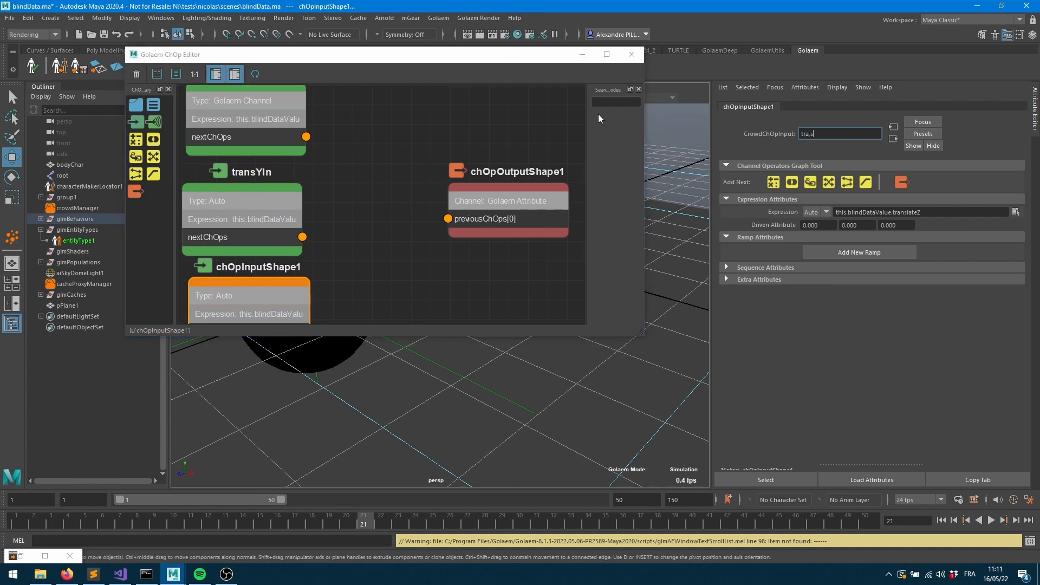
pyautogui.write('sZIn')
pyautogui.press('Return')
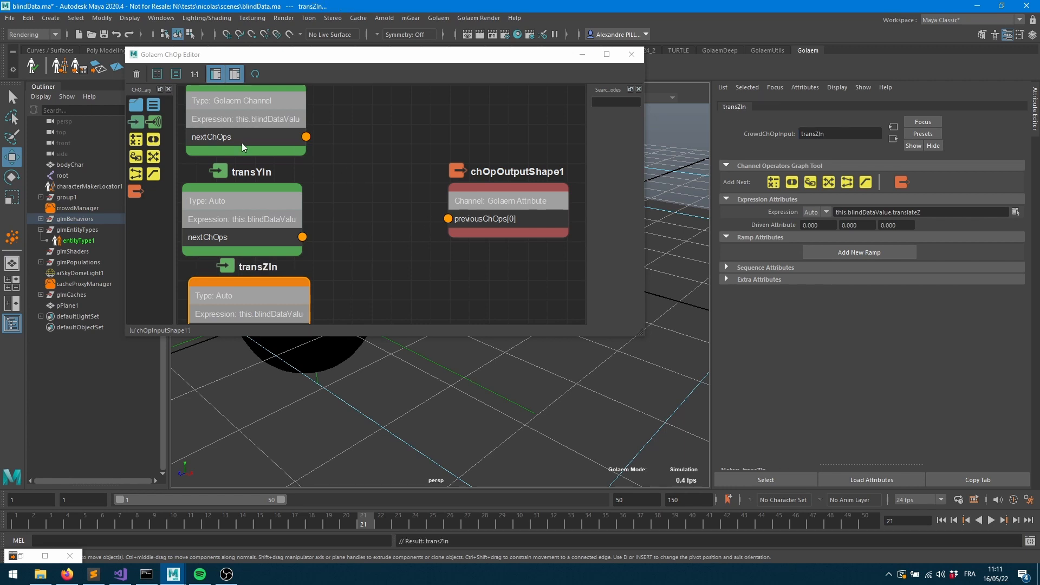
# Step: Set the expression type of both transYIn and transZIn to Channel
pyautogui.click(275, 225)
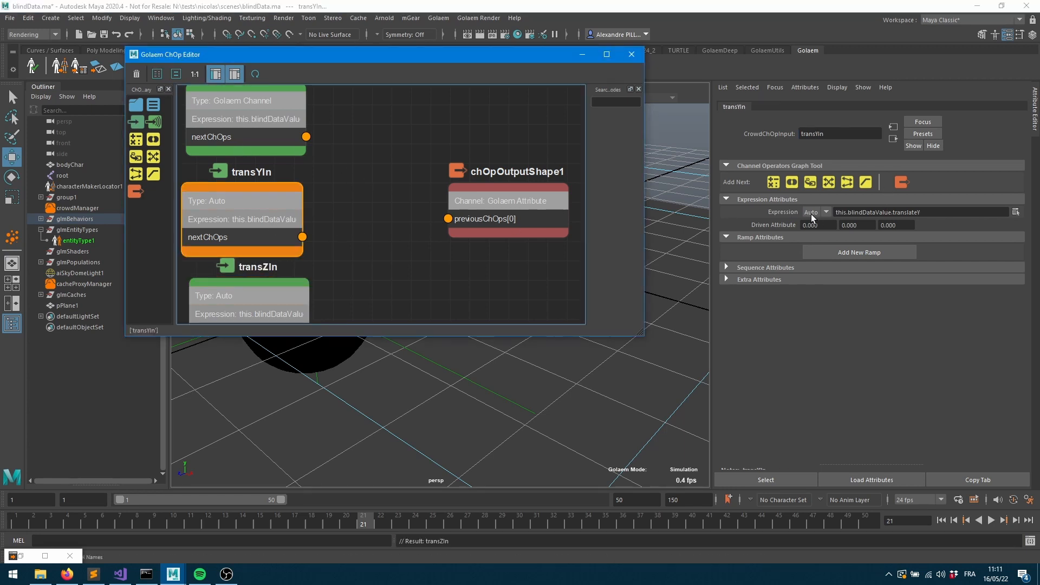
pyautogui.click(827, 212)
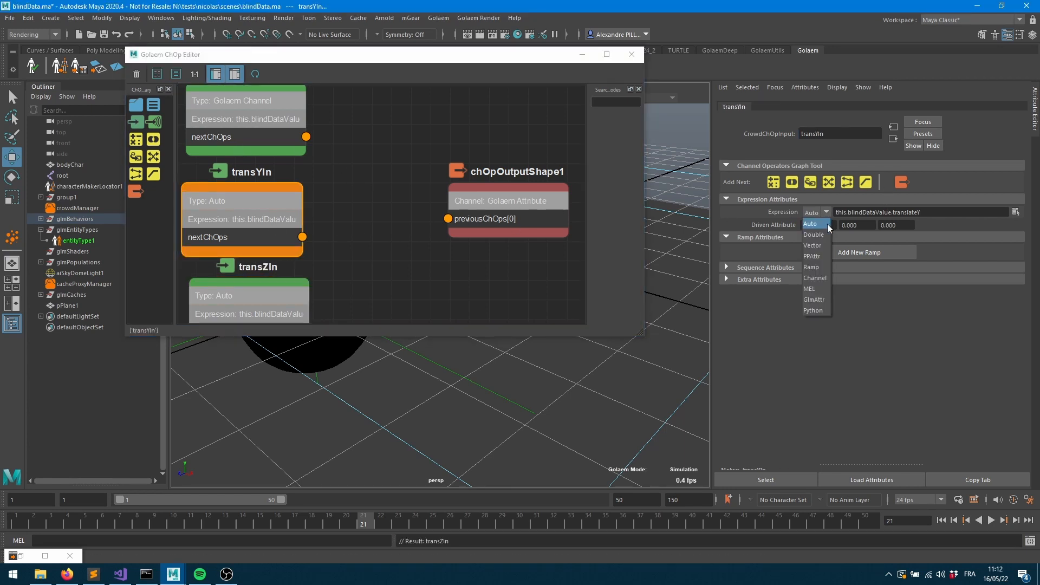
pyautogui.click(816, 279)
pyautogui.click(242, 299)
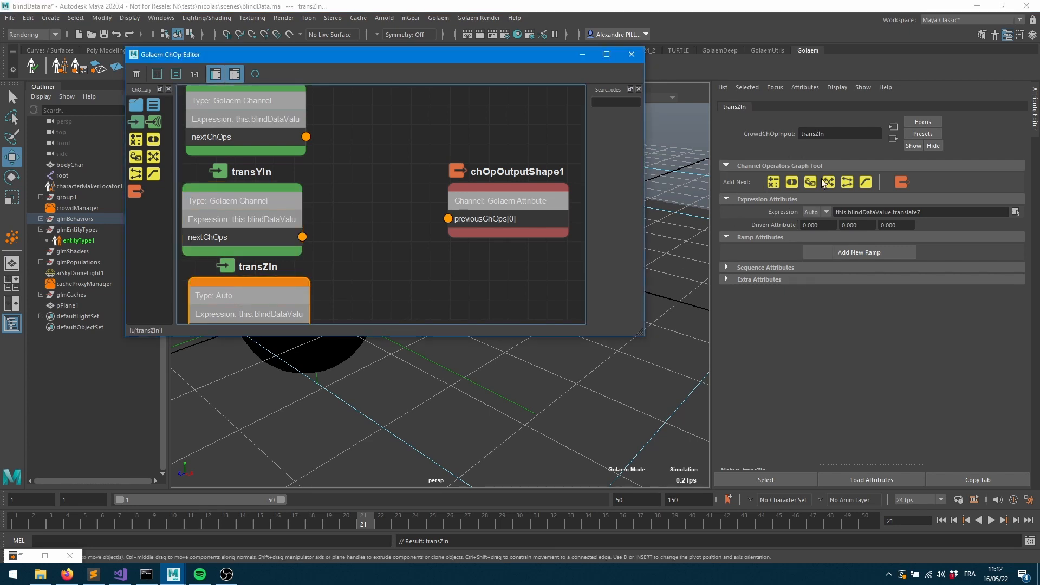
pyautogui.click(825, 212)
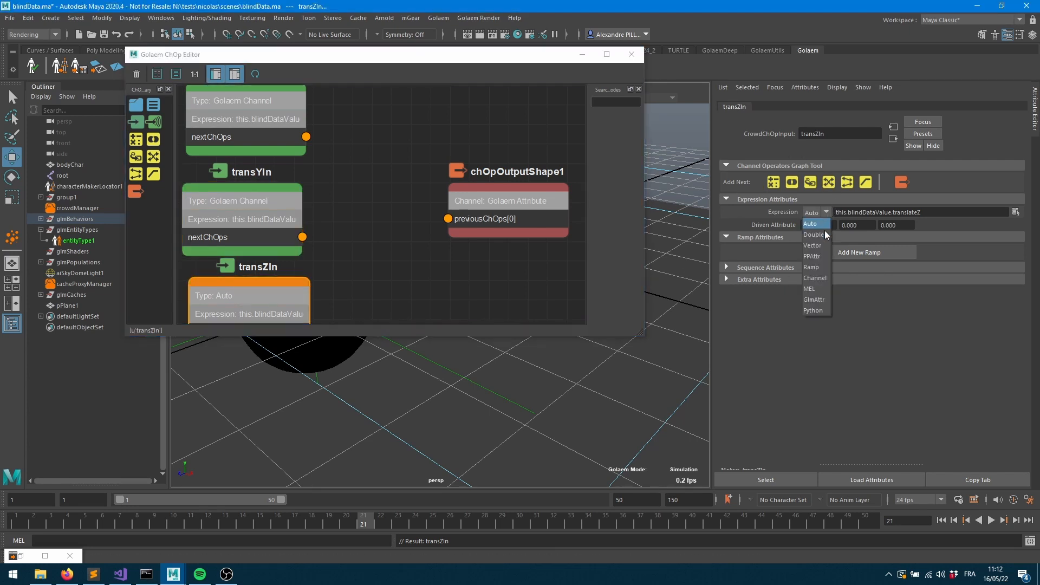
pyautogui.click(815, 278)
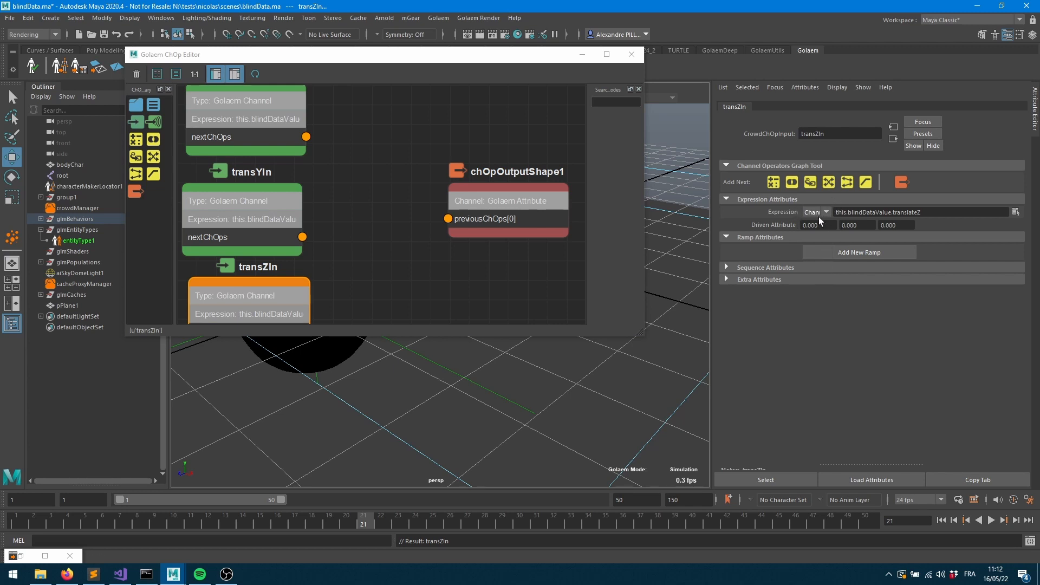
# Step: Add a converter node between the three inputs and the output, and set its convert mode to XYZ Components To Vector
pyautogui.moveTo(529, 203); pyautogui.dragTo(557, 203)
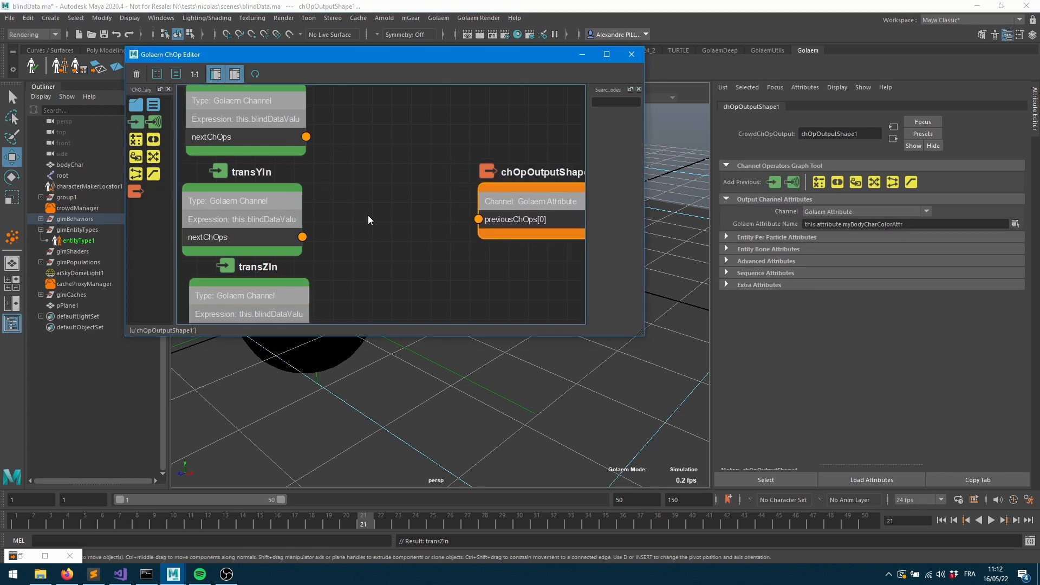
pyautogui.scroll(-2, 374, 207)
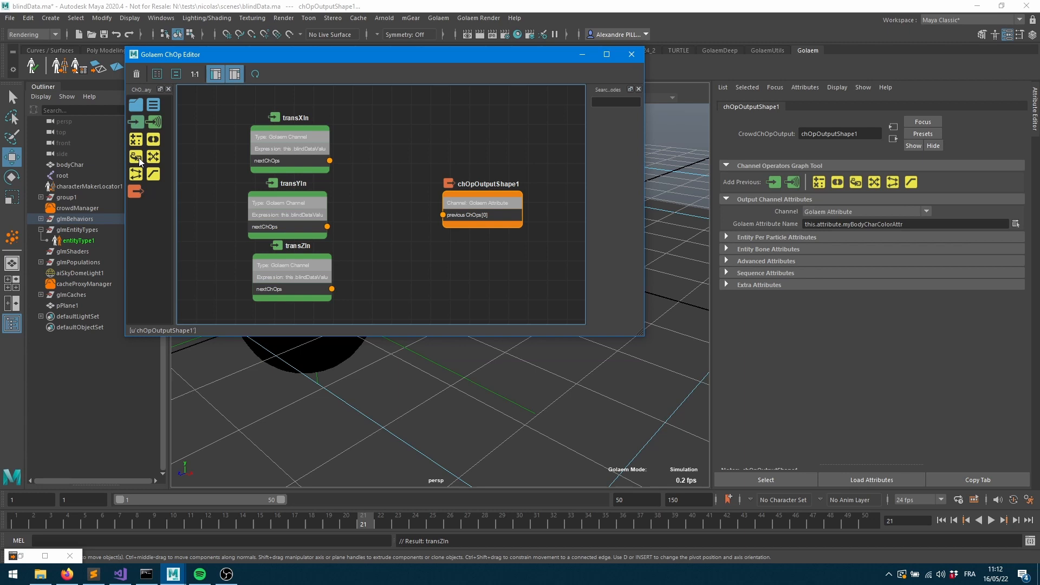
pyautogui.moveTo(138, 158); pyautogui.dragTo(366, 212)
pyautogui.moveTo(501, 202); pyautogui.dragTo(533, 191)
pyautogui.moveTo(390, 214); pyautogui.dragTo(408, 209)
pyautogui.click(850, 237)
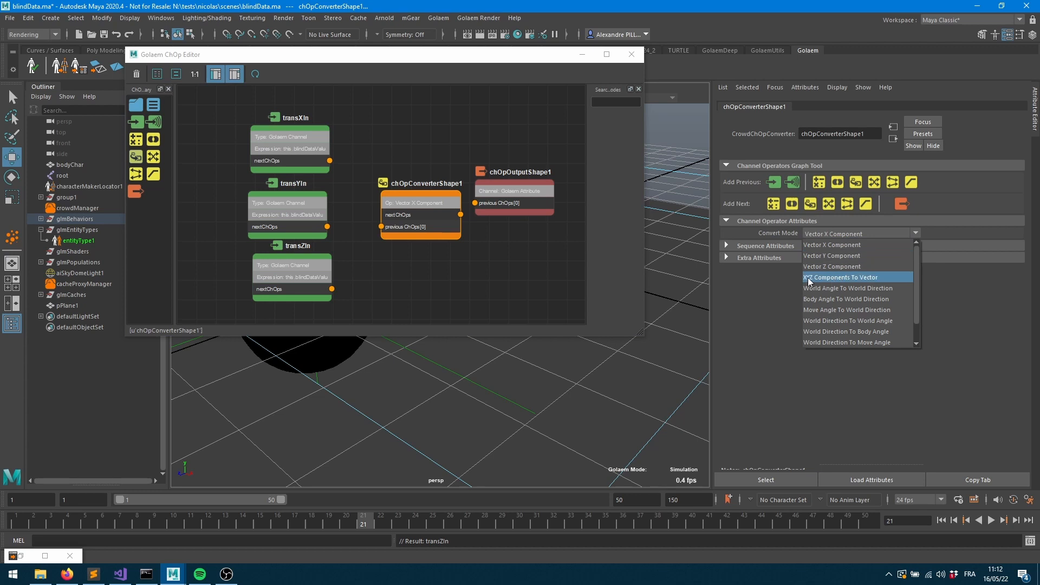
pyautogui.click(856, 276)
# Step: Connect transXIn, transYIn and transZIn in that order to the converter and the converter to chOpOutputShape1, then minimise the ChOp editor
pyautogui.moveTo(536, 202); pyautogui.dragTo(548, 203)
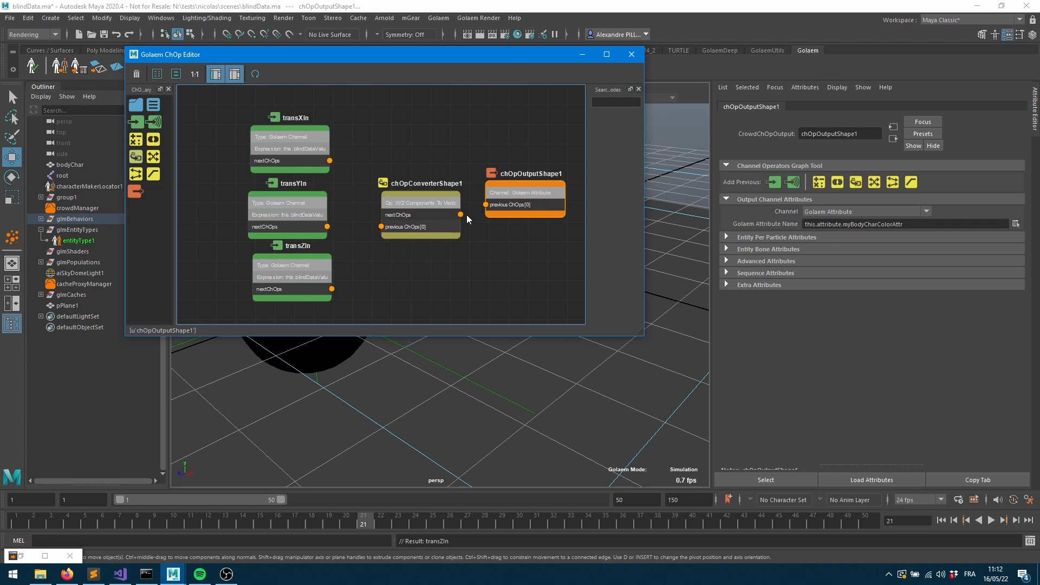
pyautogui.moveTo(461, 215); pyautogui.dragTo(485, 206)
pyautogui.moveTo(329, 160); pyautogui.dragTo(381, 239)
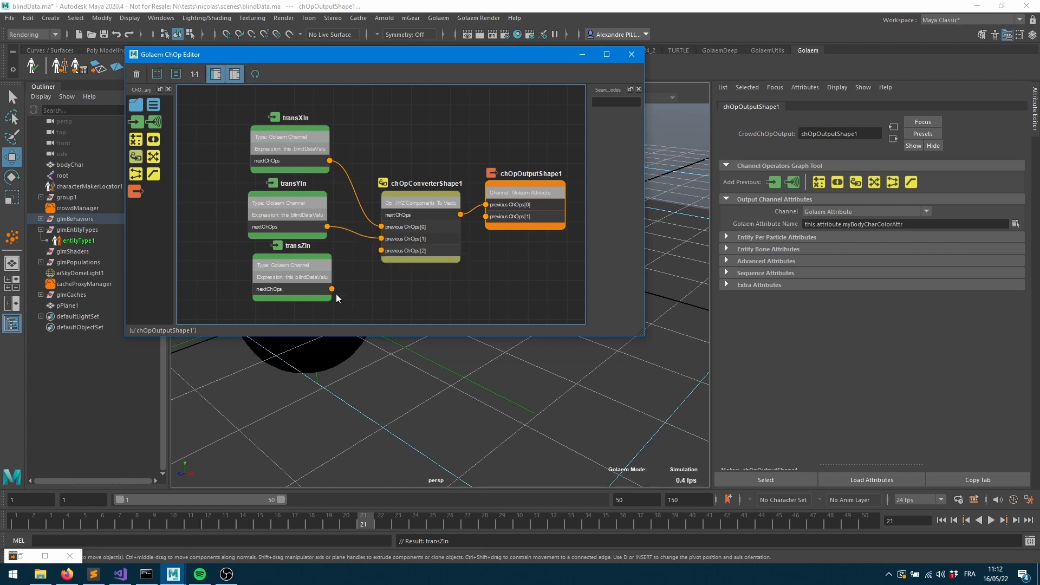
pyautogui.moveTo(332, 289); pyautogui.dragTo(382, 250)
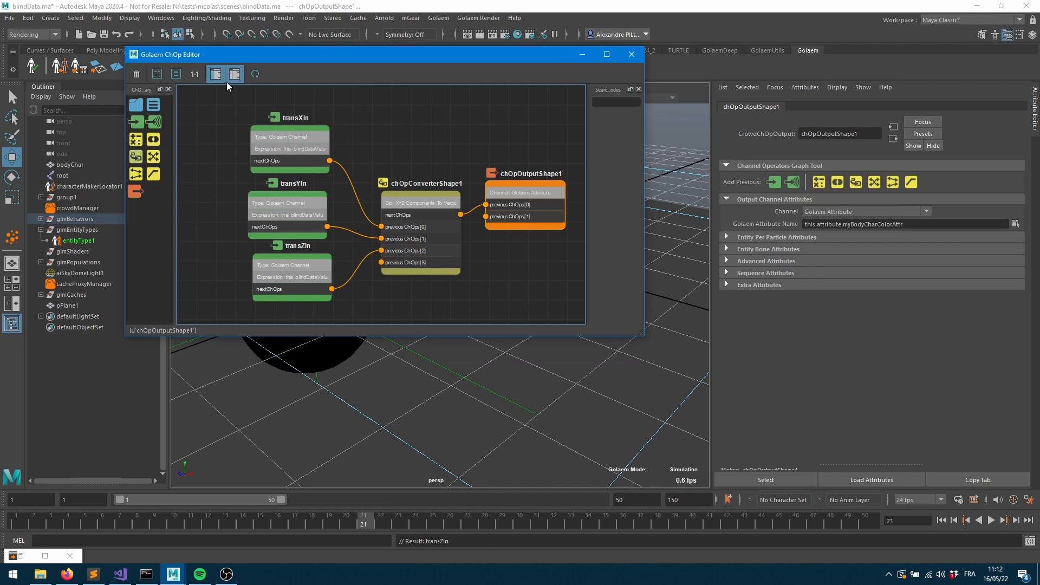
pyautogui.click(582, 54)
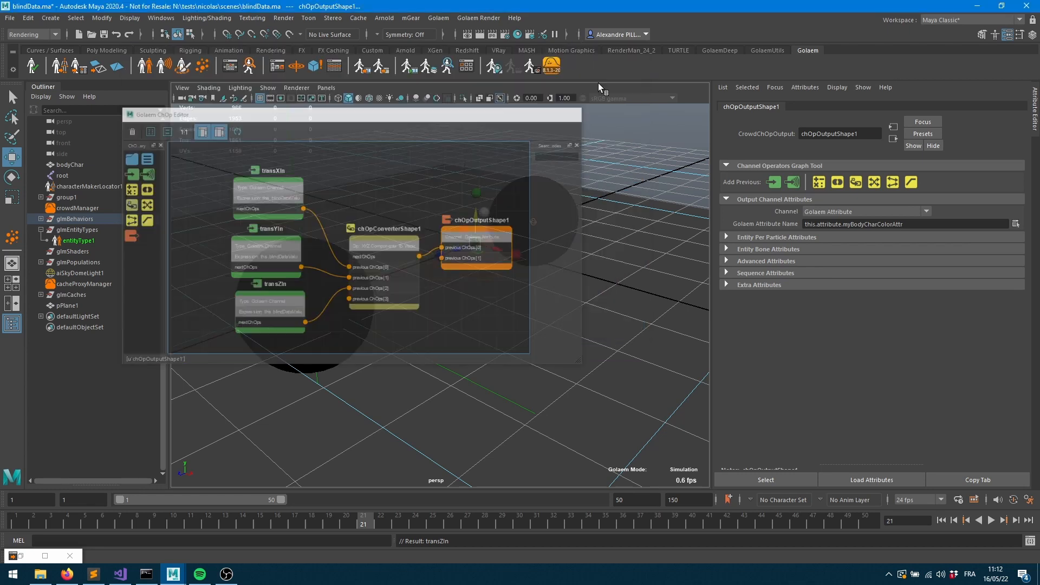
# Step: Run the crowd simulation from the first frame, stop at frame 19 and inspect the front sphere entity's channel operator values
pyautogui.click(941, 521)
pyautogui.click(991, 520)
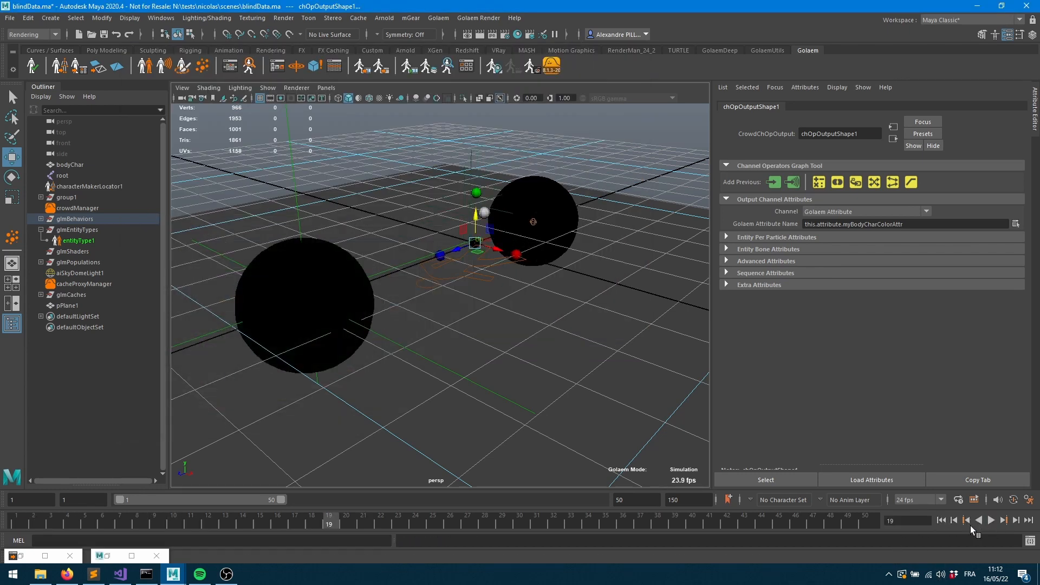
pyautogui.click(321, 268)
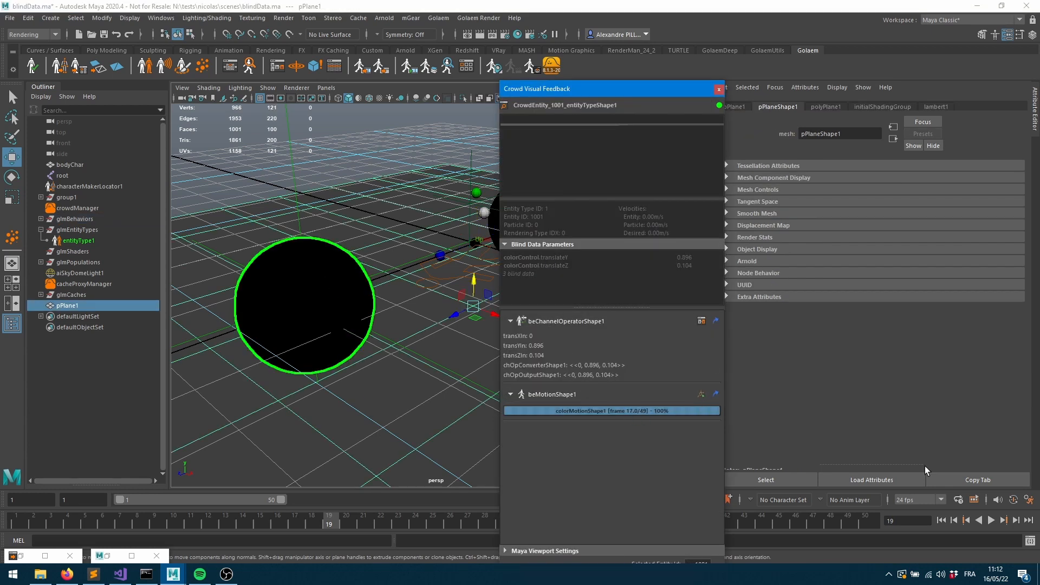
# Step: Check the entity's channel operator values frame by frame up to frame 26, replay the simulation and close the visual feedback
pyautogui.click(1016, 521)
pyautogui.click(1016, 521)
pyautogui.click(1016, 520)
pyautogui.click(1017, 521)
pyautogui.click(1017, 520)
pyautogui.click(1017, 521)
pyautogui.click(1017, 521)
pyautogui.click(693, 366)
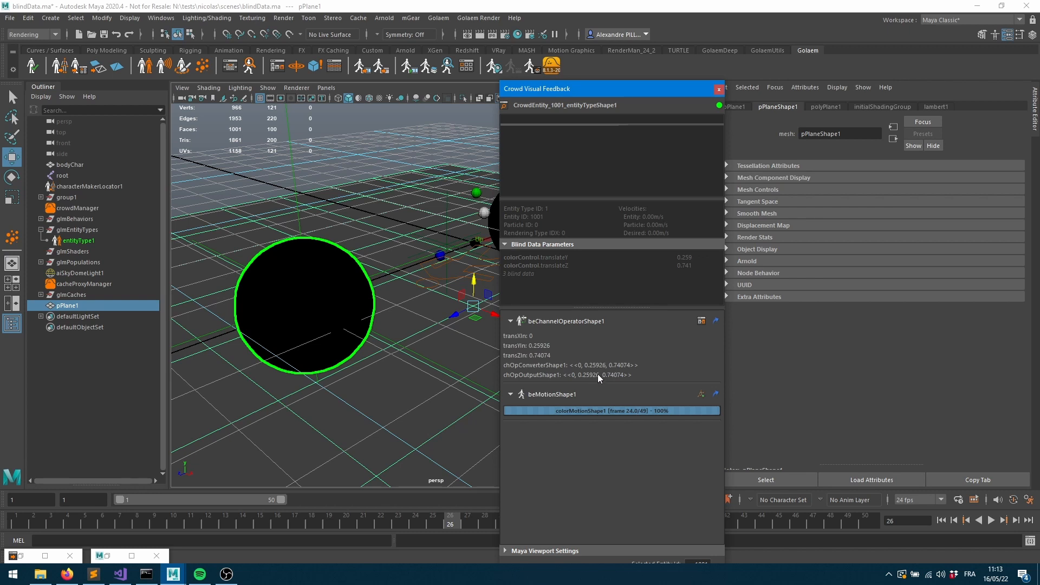
pyautogui.click(991, 520)
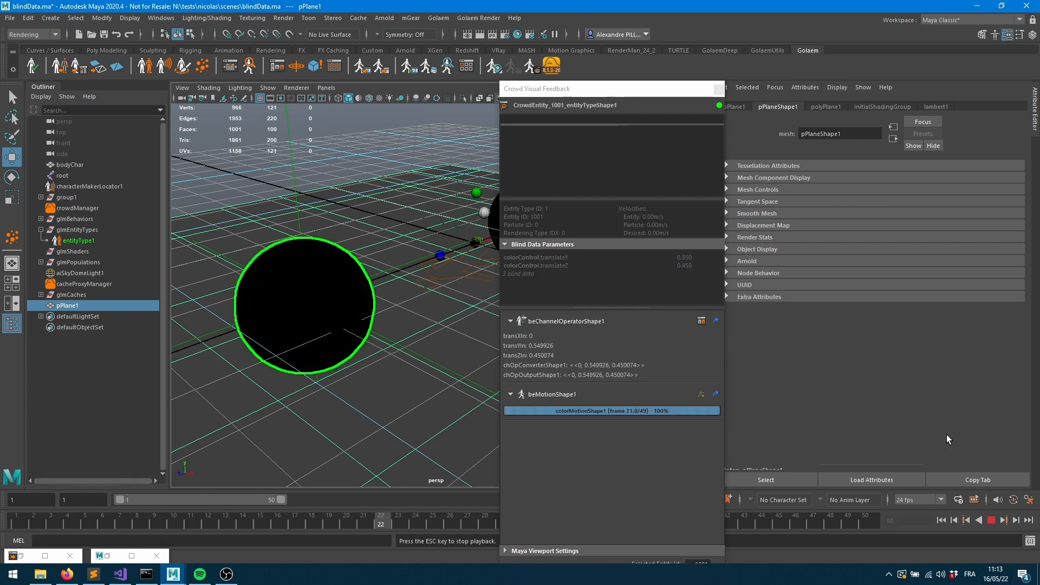
pyautogui.click(992, 520)
pyautogui.click(719, 89)
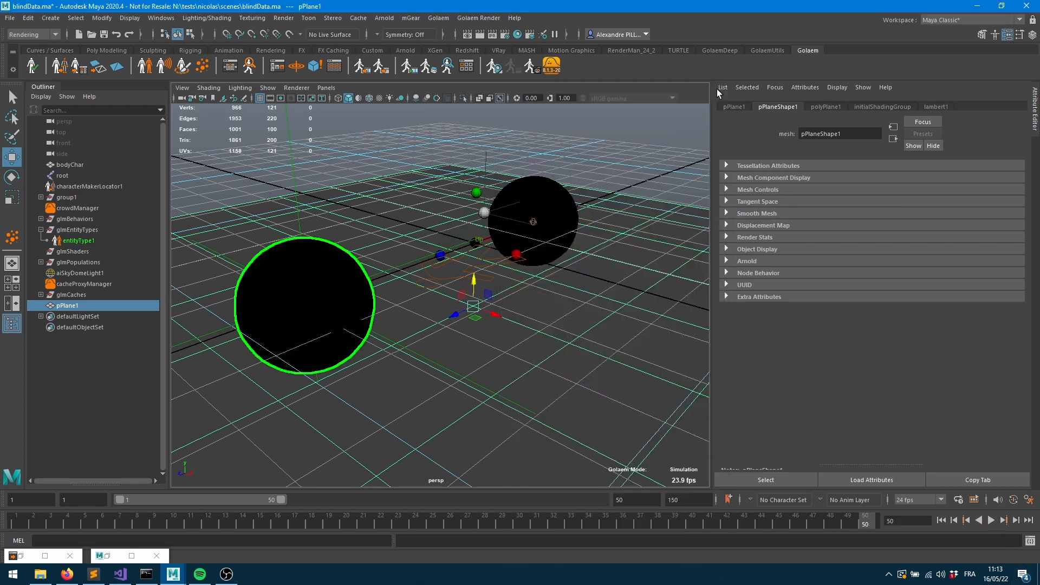
# Step: Export the crowdField1 simulation cache for frames 1 to 50 with myBodyCharColorAttr as an additional attribute, then close the exporter
pyautogui.moveTo(523, 525); pyautogui.dragTo(470, 534)
pyautogui.click(362, 66)
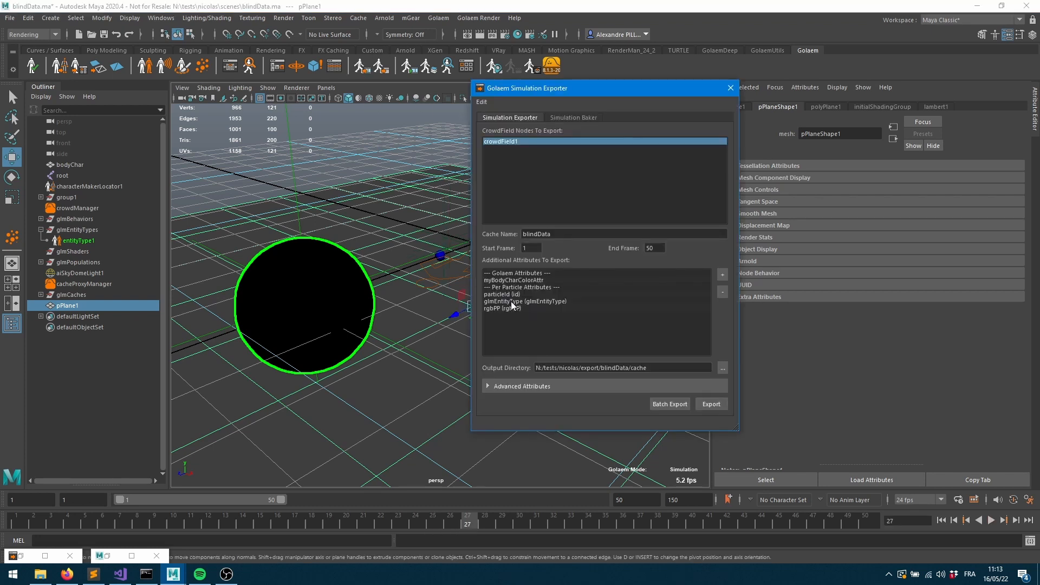
pyautogui.click(501, 281)
pyautogui.click(712, 405)
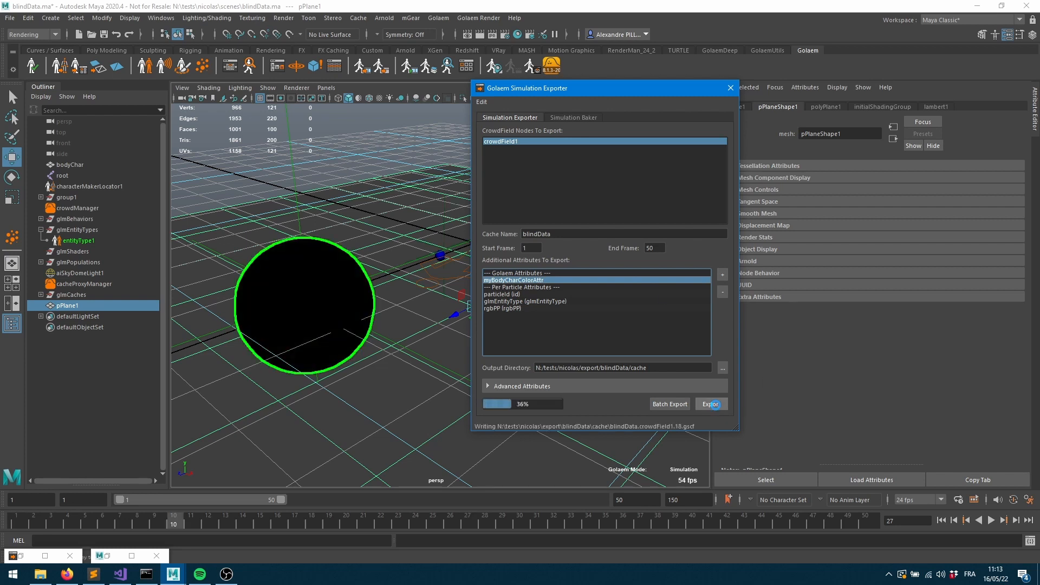
pyautogui.click(729, 87)
# Step: Play back the exported cache, stop at frame 30 and render the spheres from a higher viewing angle
pyautogui.hotkey('alt', 'v')
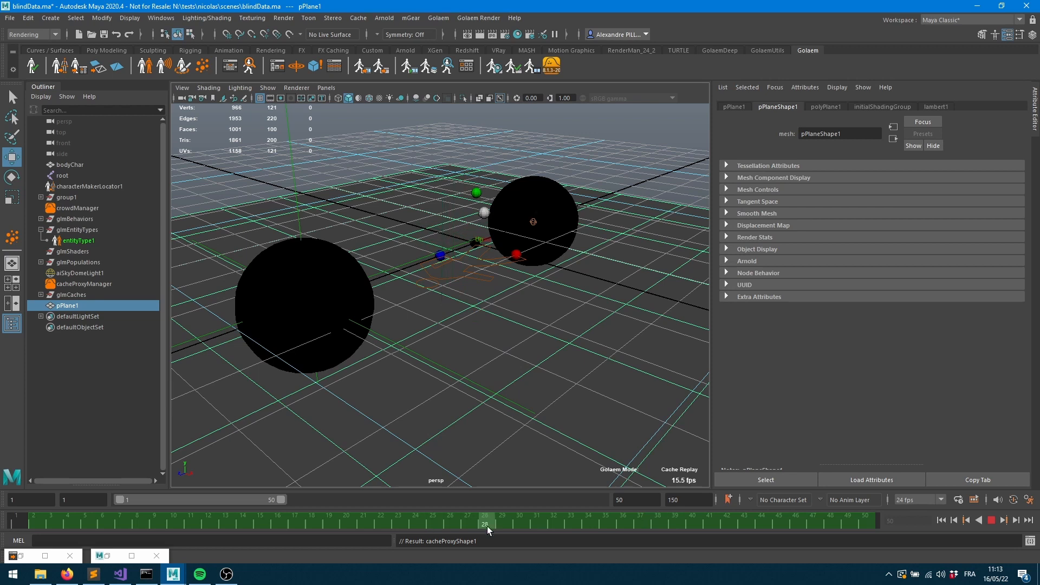
pyautogui.moveTo(544, 531); pyautogui.dragTo(521, 530)
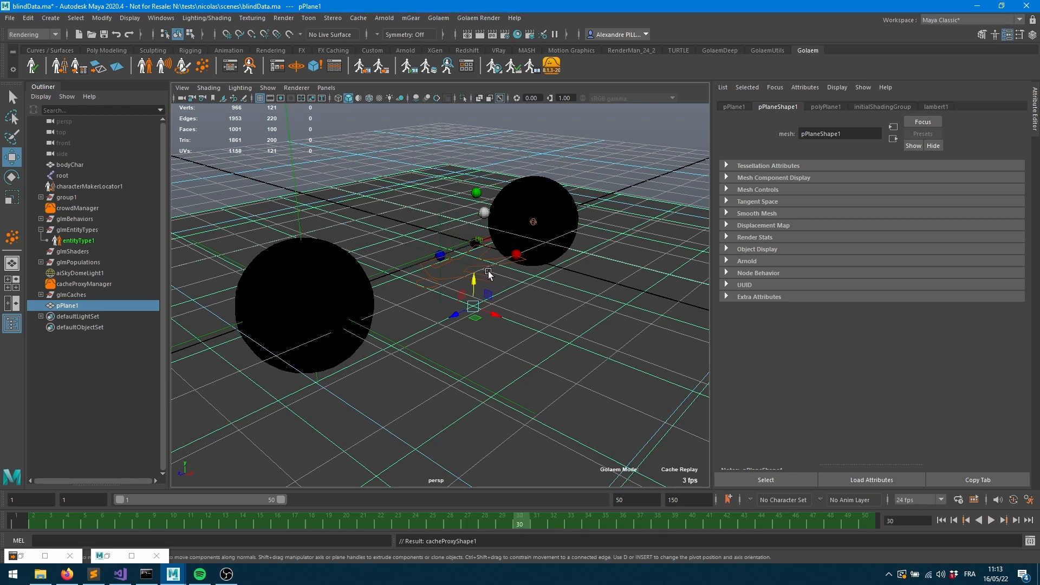
pyautogui.keyDown('alt'); pyautogui.moveTo(489, 271); pyautogui.dragTo(447, 283); pyautogui.keyUp('alt')
pyautogui.click(491, 35)
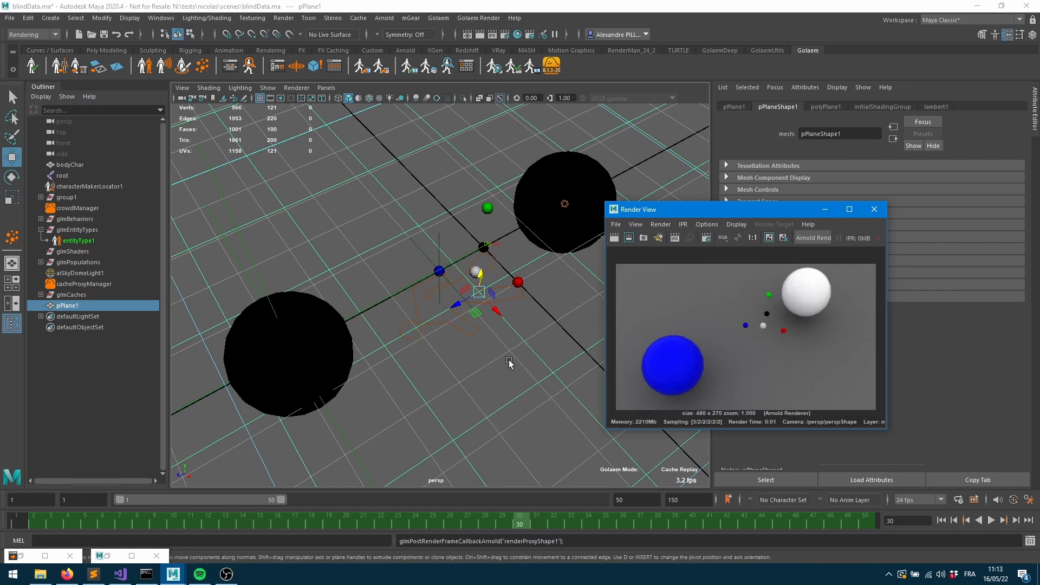
# Step: Render the cached scene at frames 16 and 24 to check the sphere's colour
pyautogui.moveTo(431, 519); pyautogui.dragTo(277, 524)
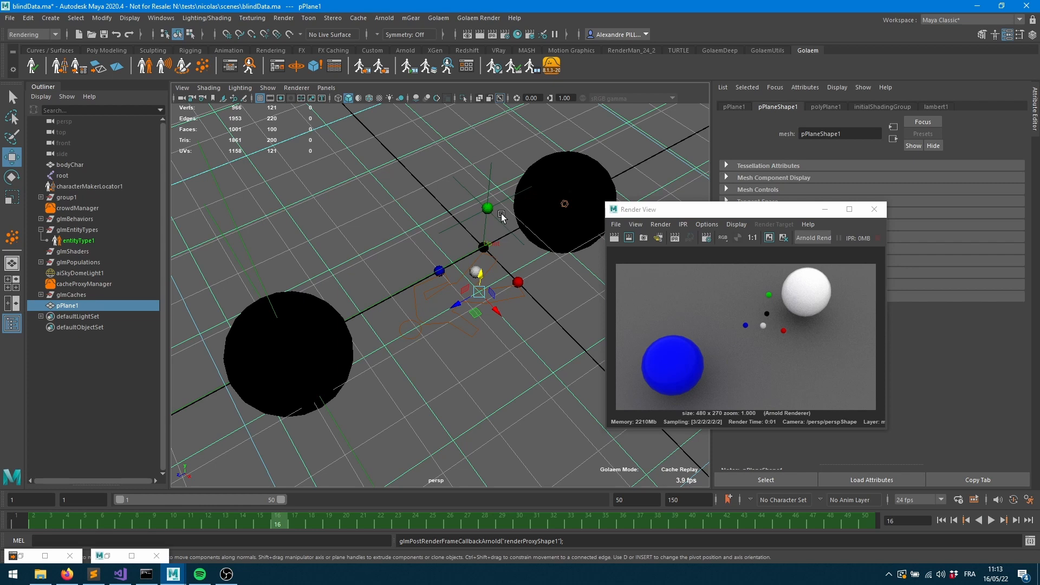
pyautogui.click(613, 239)
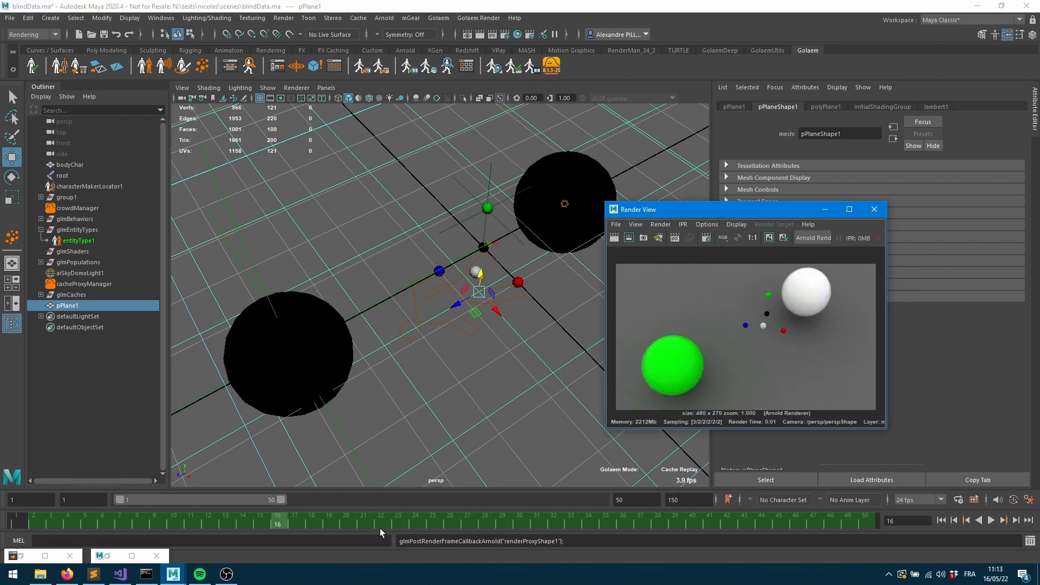
pyautogui.click(414, 521)
pyautogui.click(613, 239)
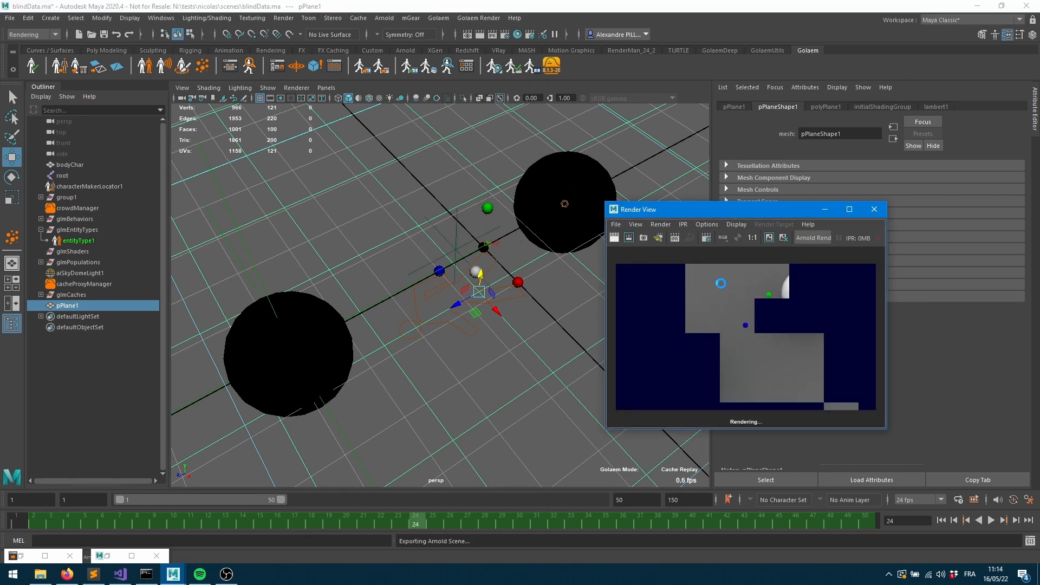
# Step: Render the cached scene at frames 9 and 7 to check the sphere's colour
pyautogui.moveTo(396, 526); pyautogui.dragTo(54, 533)
pyautogui.click(614, 237)
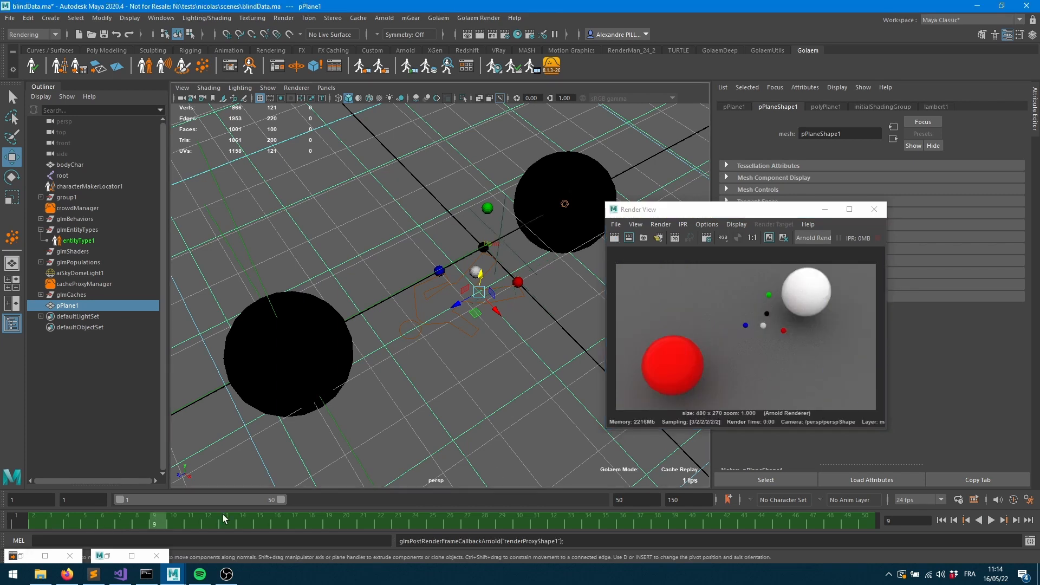
pyautogui.moveTo(155, 521); pyautogui.dragTo(126, 524)
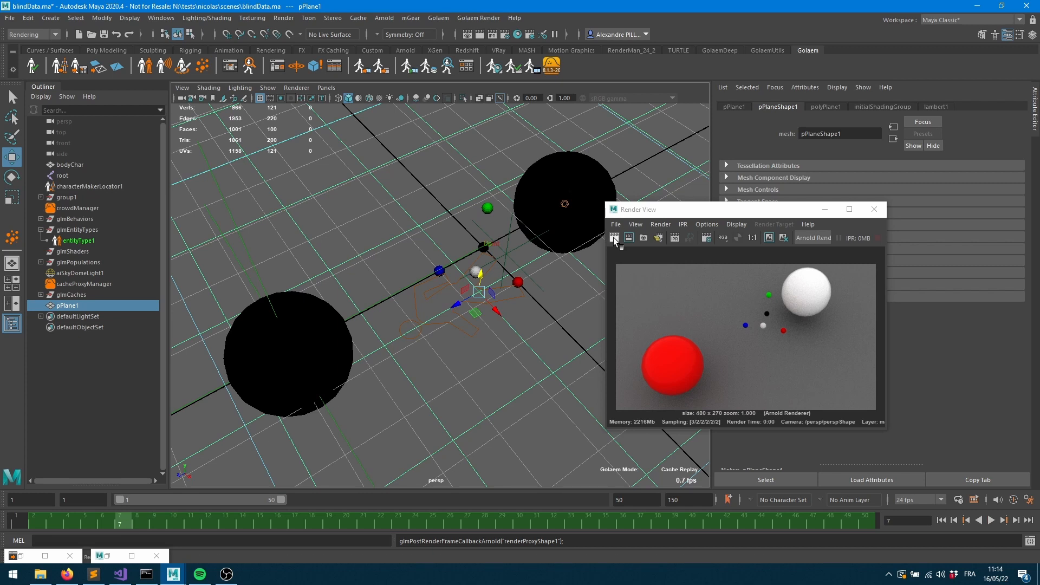
pyautogui.click(617, 238)
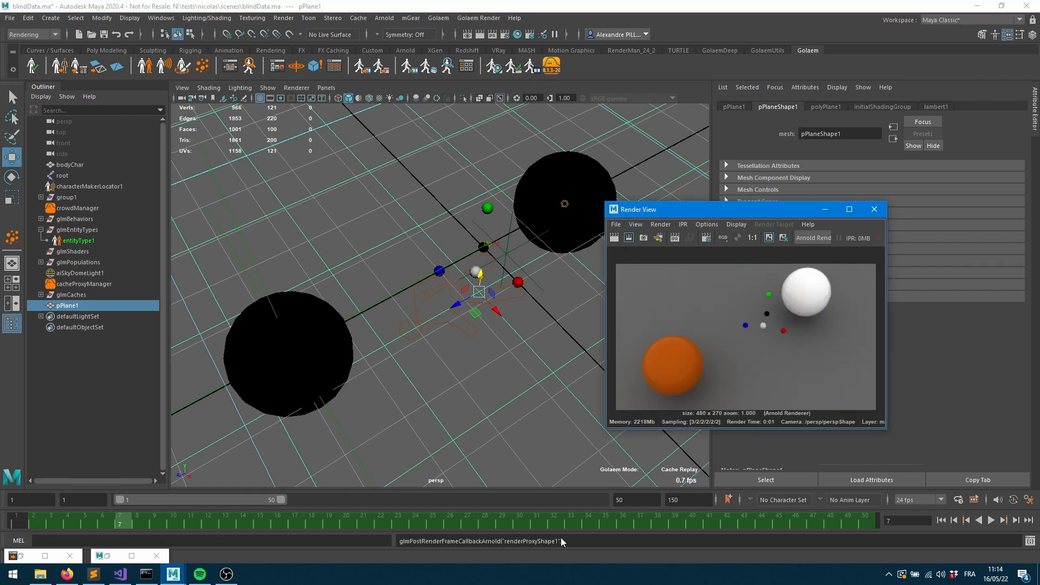
# Step: Render the cached scene at frame 47 and examine the locator and spheres from a lower angle
pyautogui.moveTo(556, 522); pyautogui.dragTo(811, 506)
pyautogui.click(614, 239)
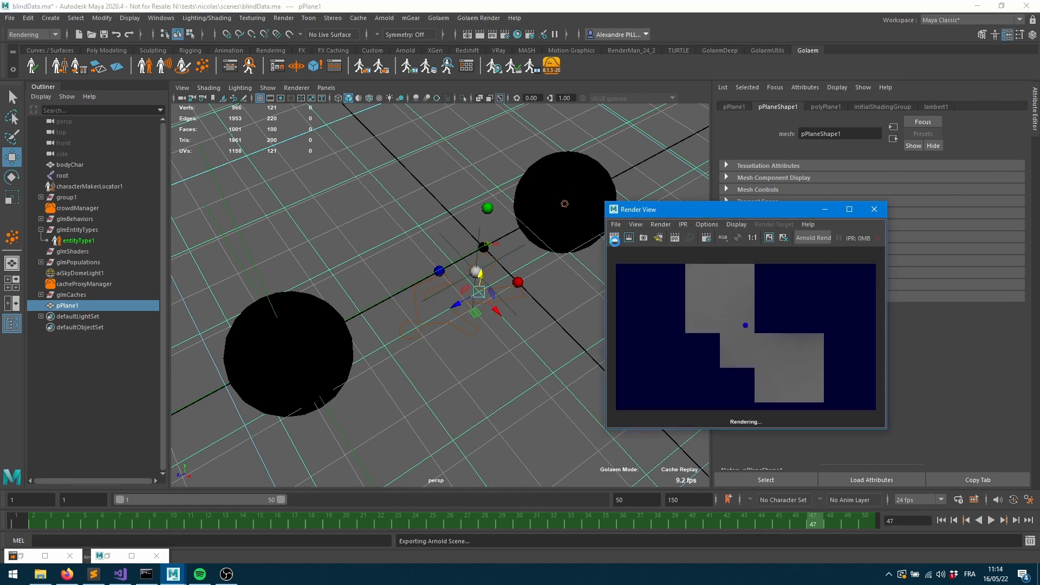
pyautogui.keyDown('alt'); pyautogui.moveTo(427, 418); pyautogui.dragTo(432, 374); pyautogui.keyUp('alt')
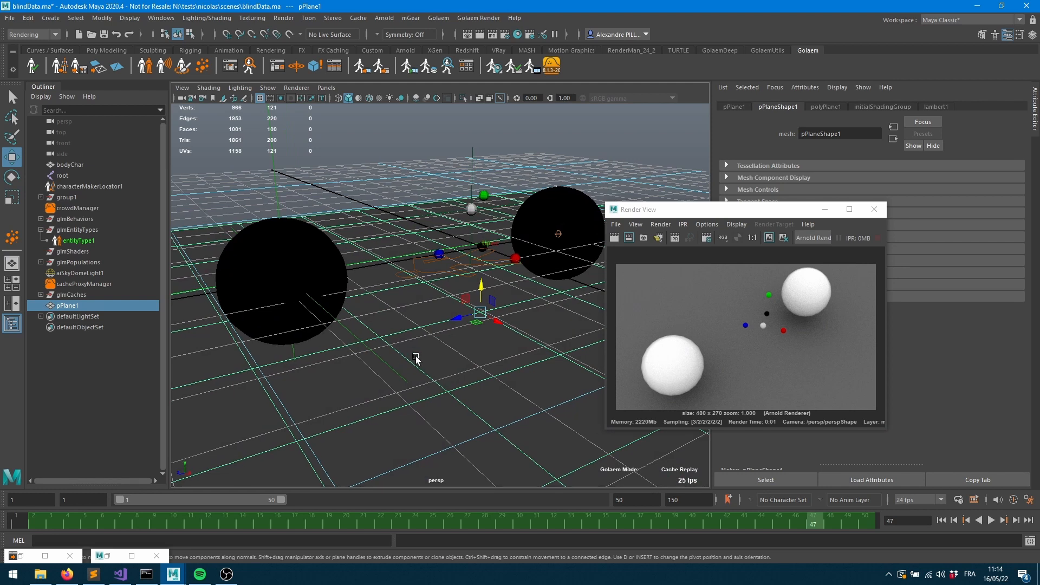